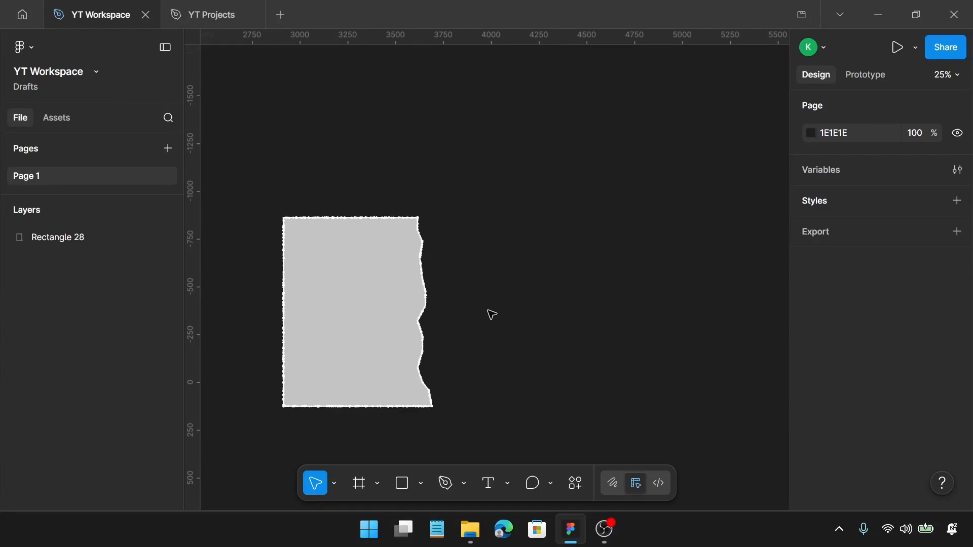
Draw a 775 × 985 rectangle to the right of the torn-edge shape and align its top with that shape.
key("r")
mouse_move(504, 232)
left_mouse_down()
mouse_move(568, 370)
mouse_move(593, 396)
left_mouse_up()
left_click(827, 333)
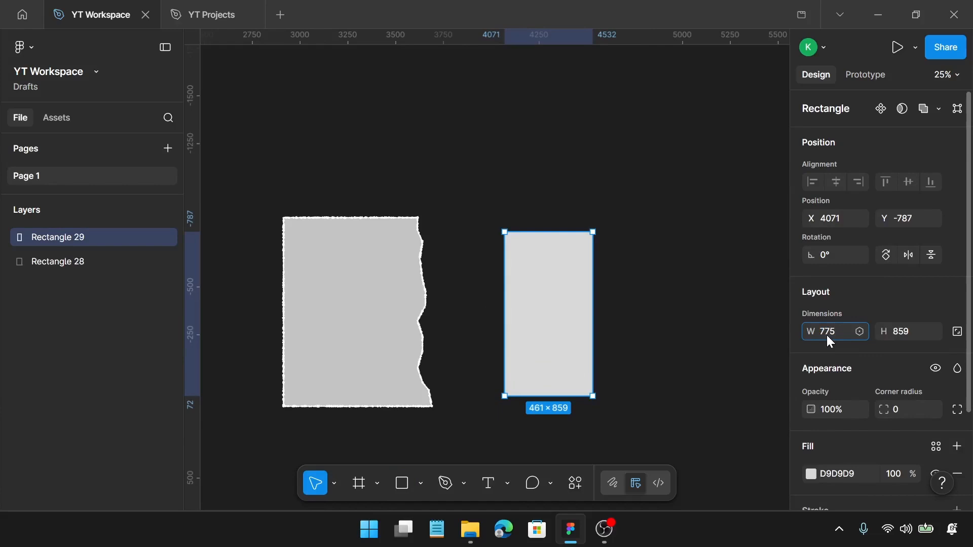
key("Return")
left_click(909, 342)
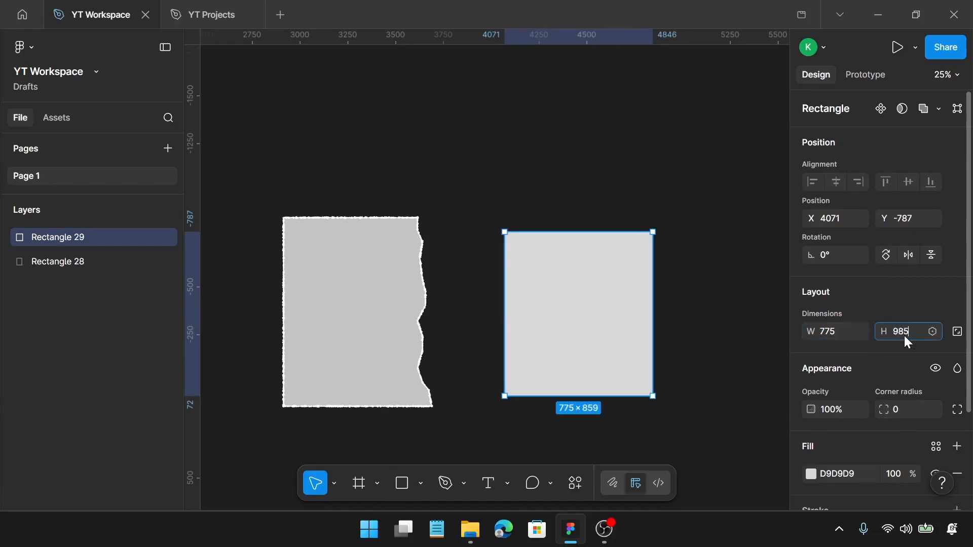
key("Return")
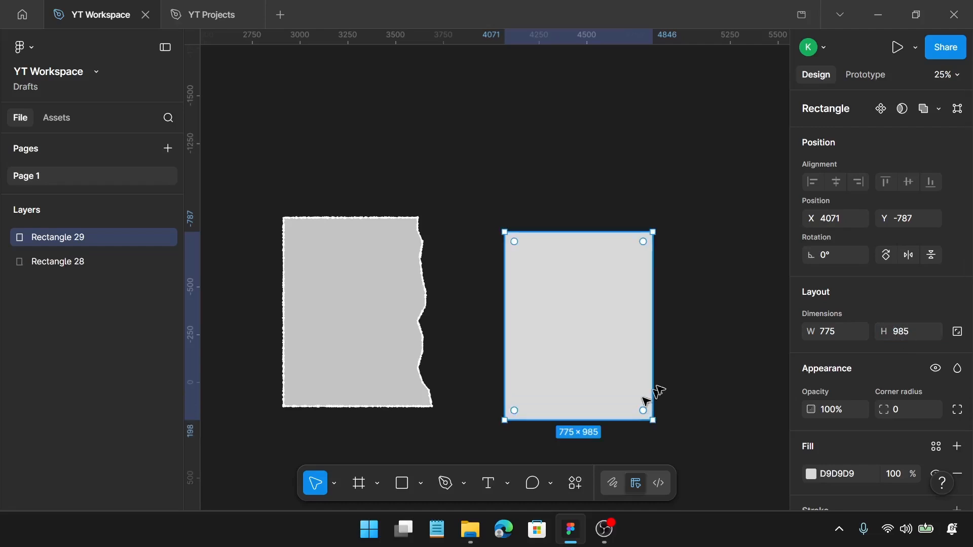
left_click_drag(637, 336, 632, 332)
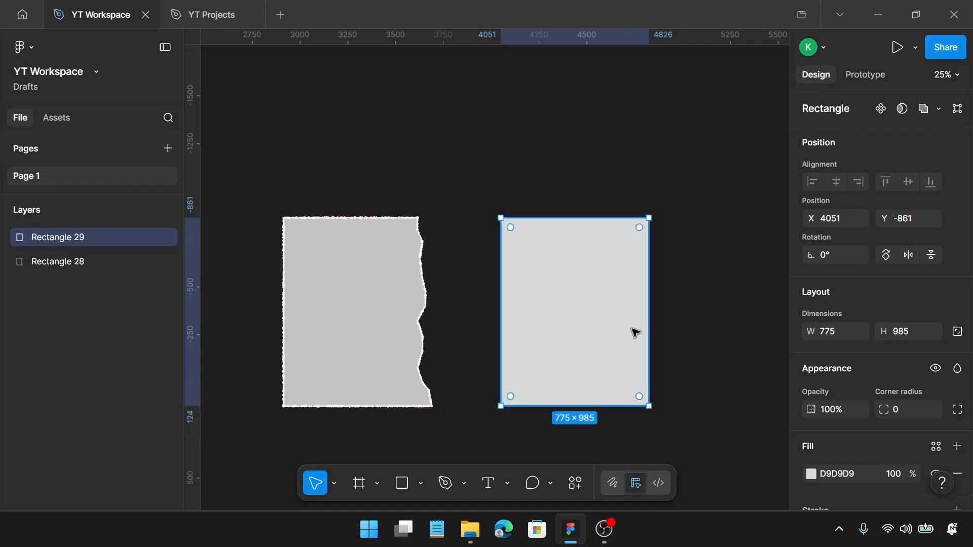
Edit the new rectangle's vector points and move its top-right corner inward along the top edge to X 4763.
scroll(648, 273, "up", 5)
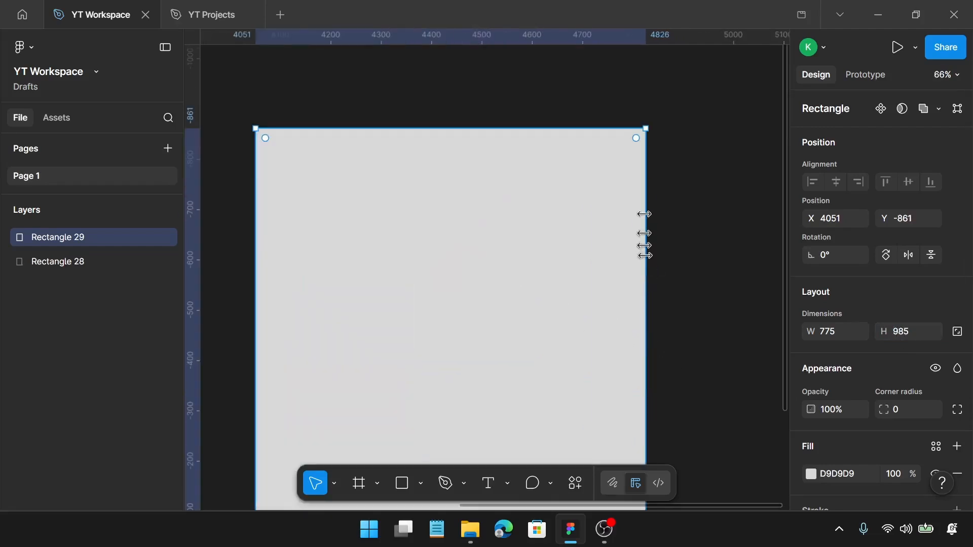
double_click(639, 176)
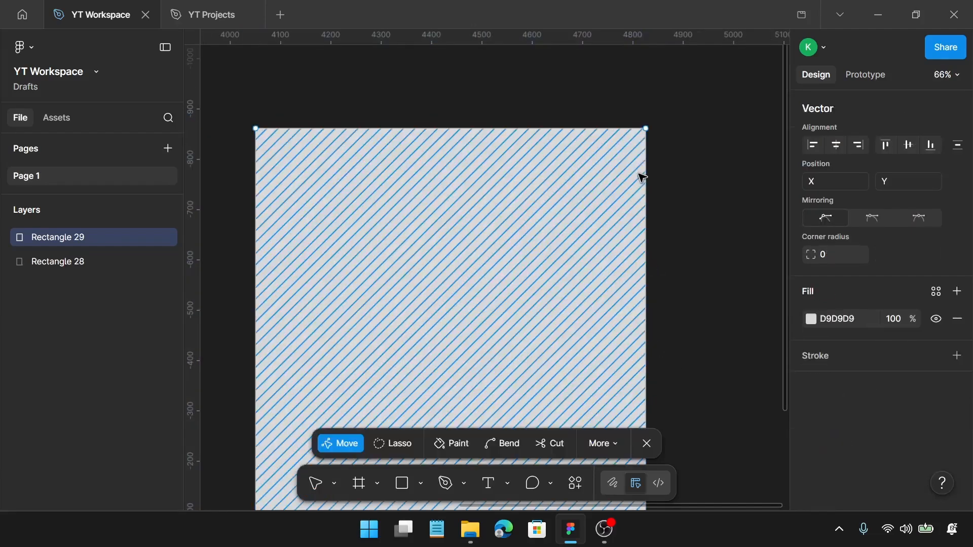
left_click(646, 129)
left_click_drag(645, 129, 618, 133)
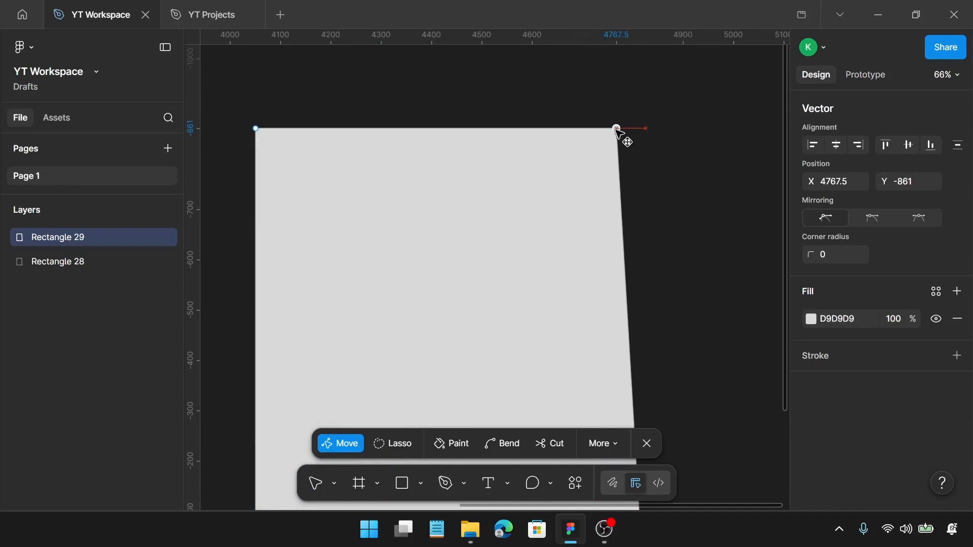
left_click_drag(617, 131, 614, 128)
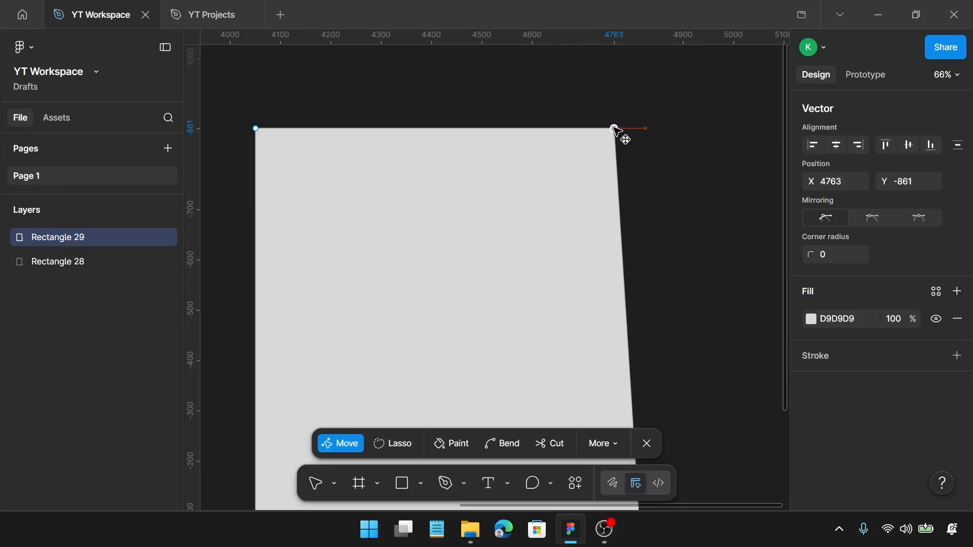
Add eleven anchor points with the Pen tool, spread irregularly from top to bottom along the slanted right edge.
left_click(447, 482)
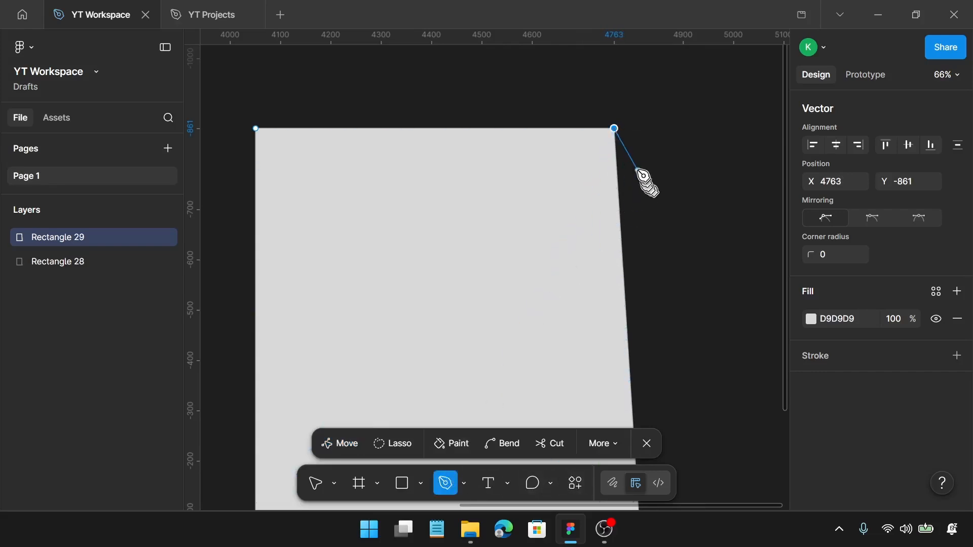
left_click(616, 163)
left_click(619, 215)
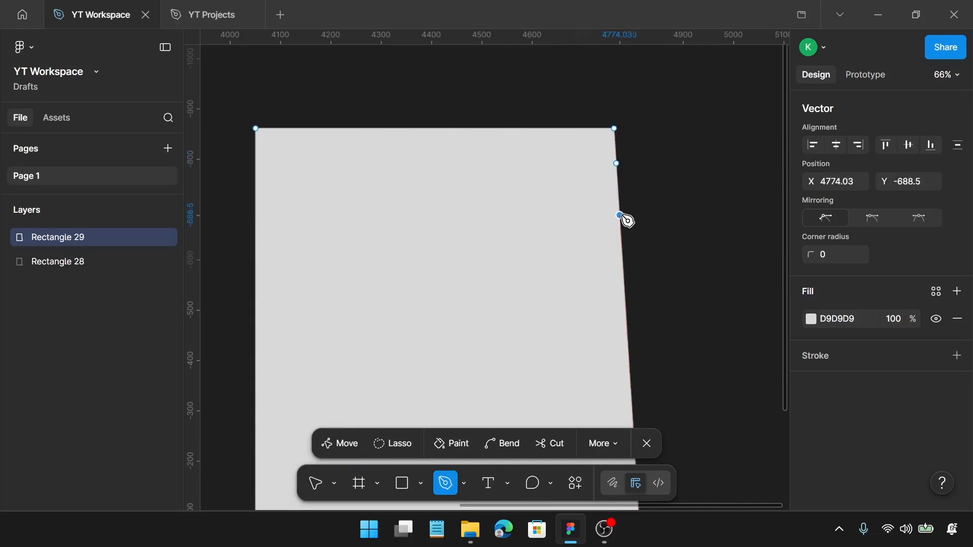
left_click(622, 251)
scroll(628, 256, "down", 1)
left_click(624, 251)
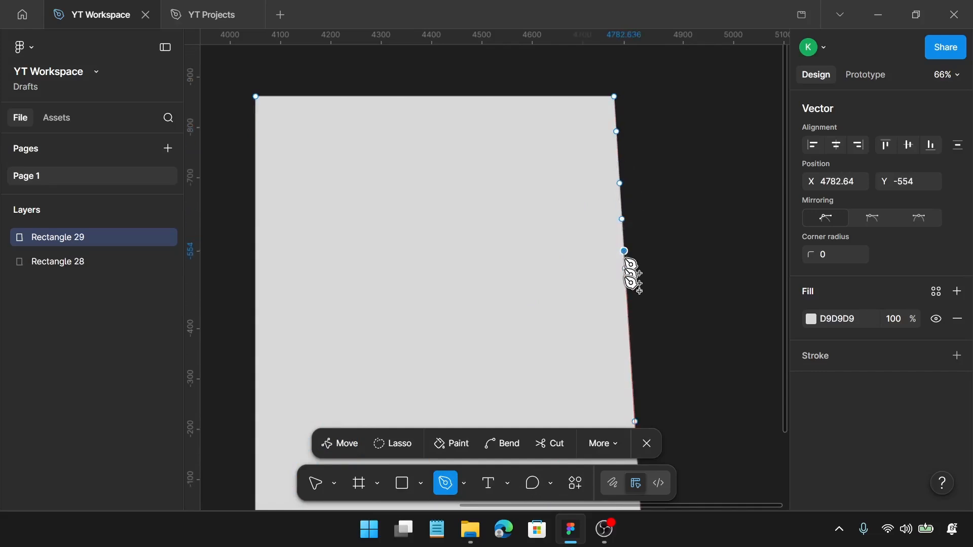
scroll(630, 273, "down", 1)
left_click(628, 278)
scroll(632, 284, "down", 1)
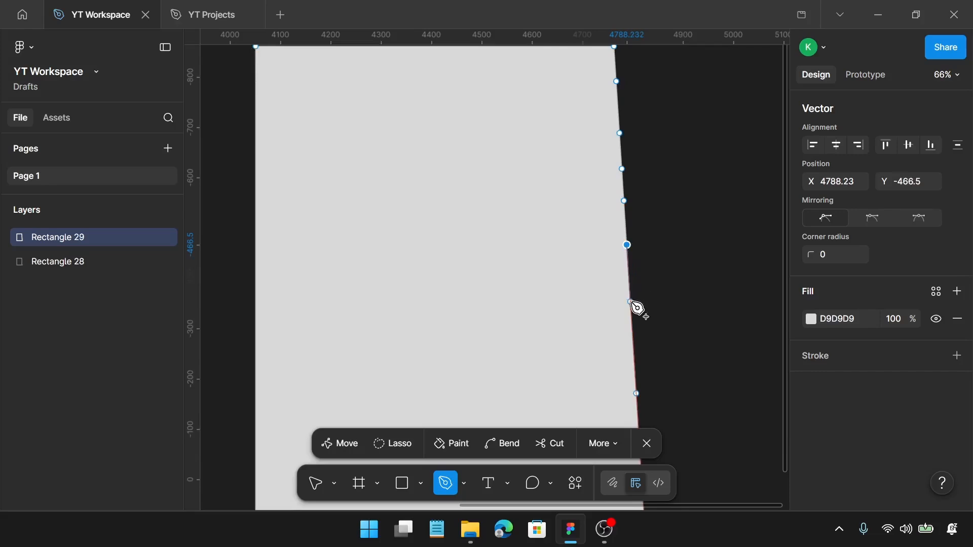
left_click(633, 303)
scroll(638, 309, "down", 1)
scroll(637, 308, "down", 1)
left_click(633, 304)
scroll(638, 317, "down", 1)
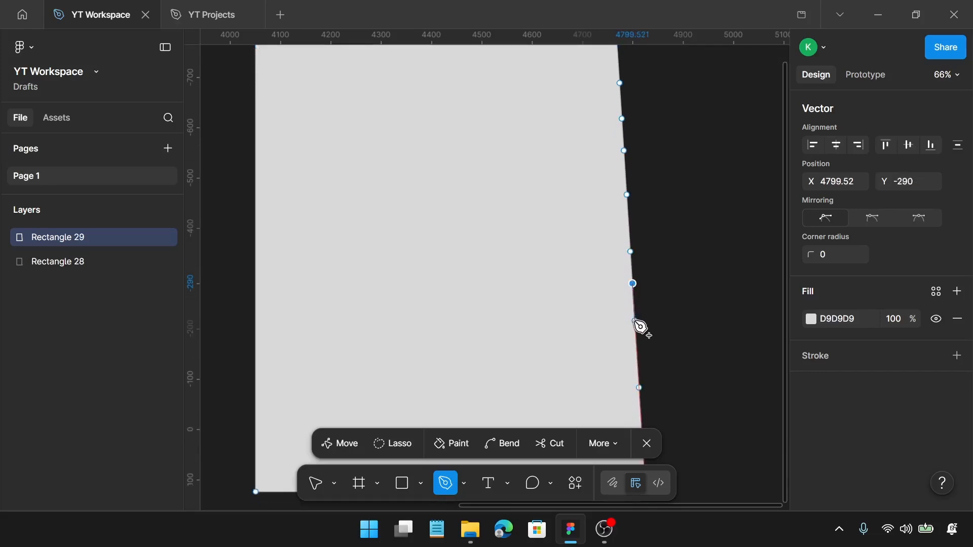
left_click(635, 325)
scroll(640, 330, "down", 1)
left_click(636, 327)
scroll(638, 330, "down", 1)
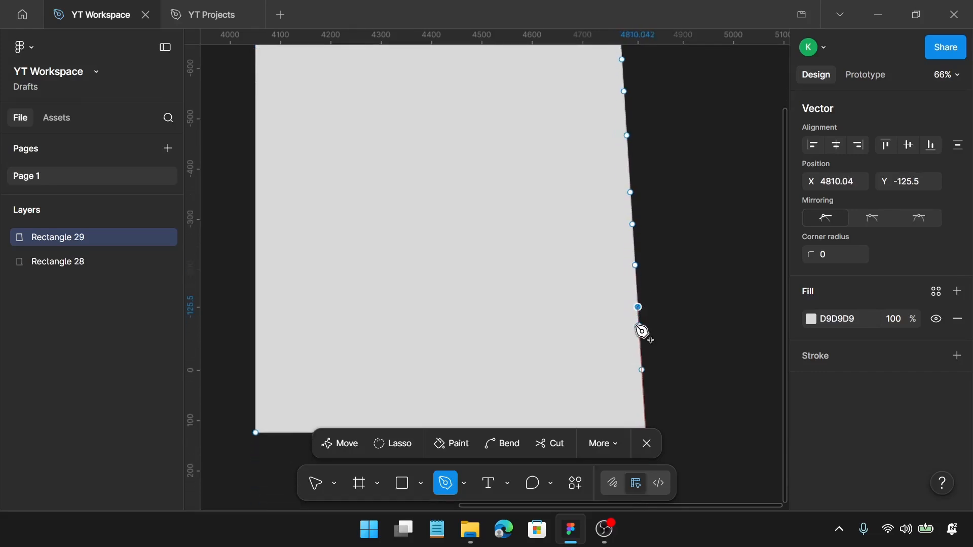
left_click(640, 348)
scroll(644, 351, "down", 1)
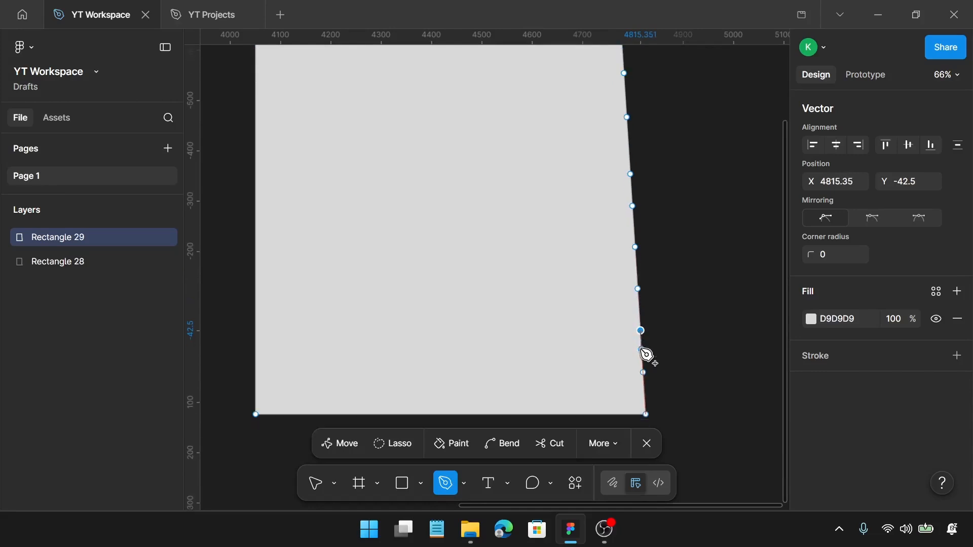
left_click(643, 379)
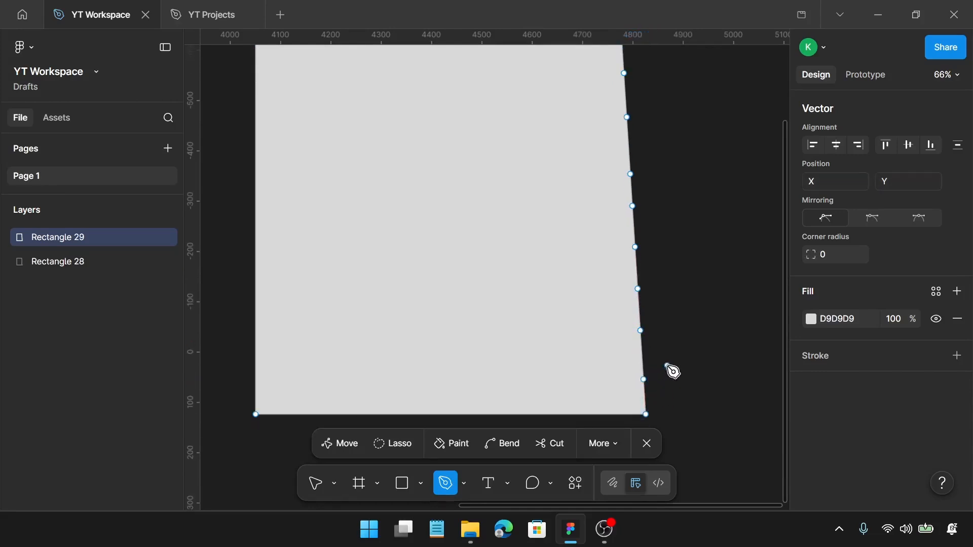
key("Escape")
Move the first added edge point inward to X 4752, Y -778 and the second outward to X 4788.23, Y -700.5.
left_click(337, 448)
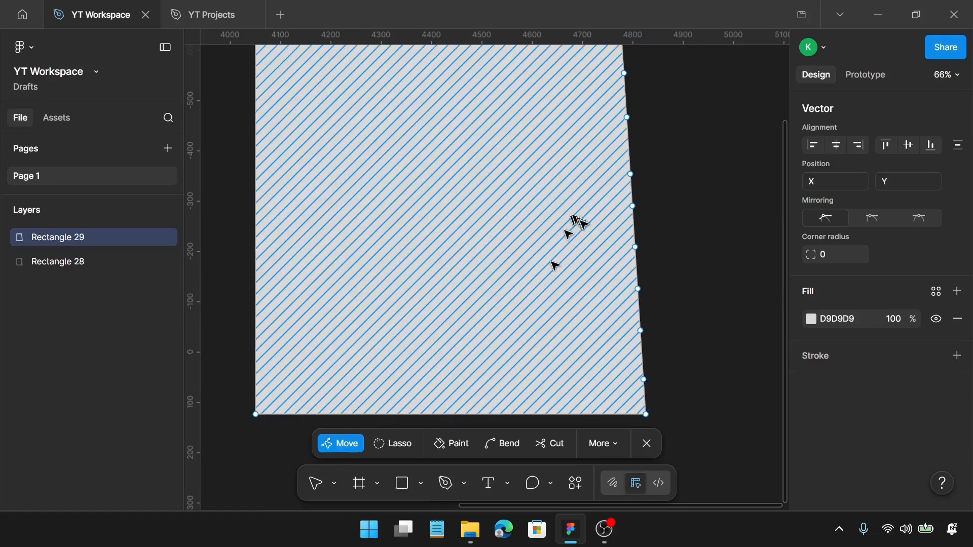
scroll(593, 230, "up", 5)
scroll(636, 146, "up", 3)
scroll(639, 149, "down", 5)
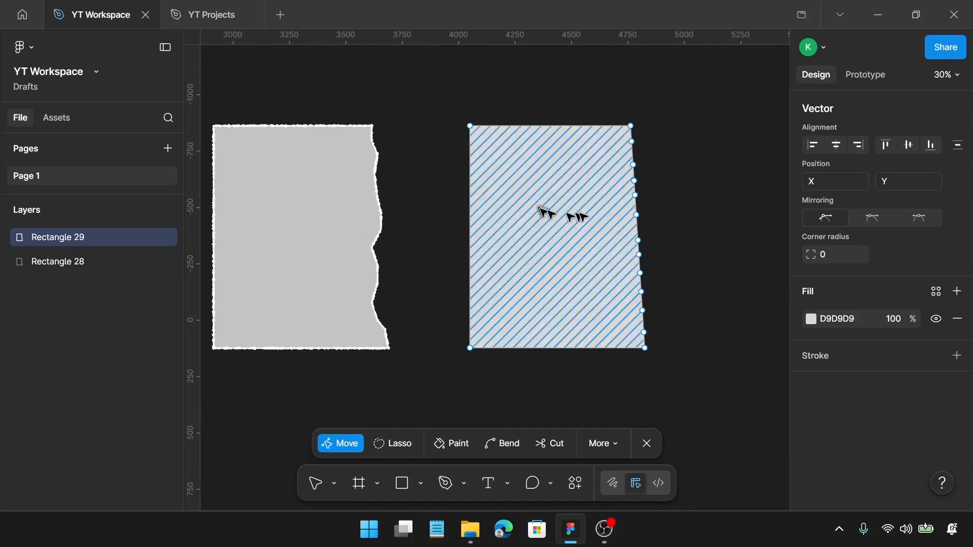
scroll(659, 147, "up", 6)
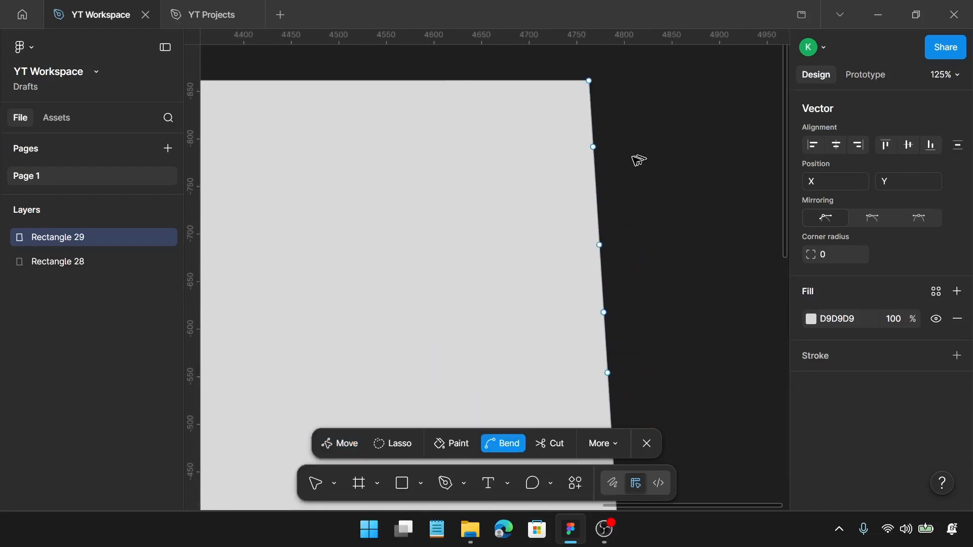
mouse_move(593, 147)
left_mouse_down()
mouse_move(570, 155)
mouse_move(579, 160)
left_mouse_up()
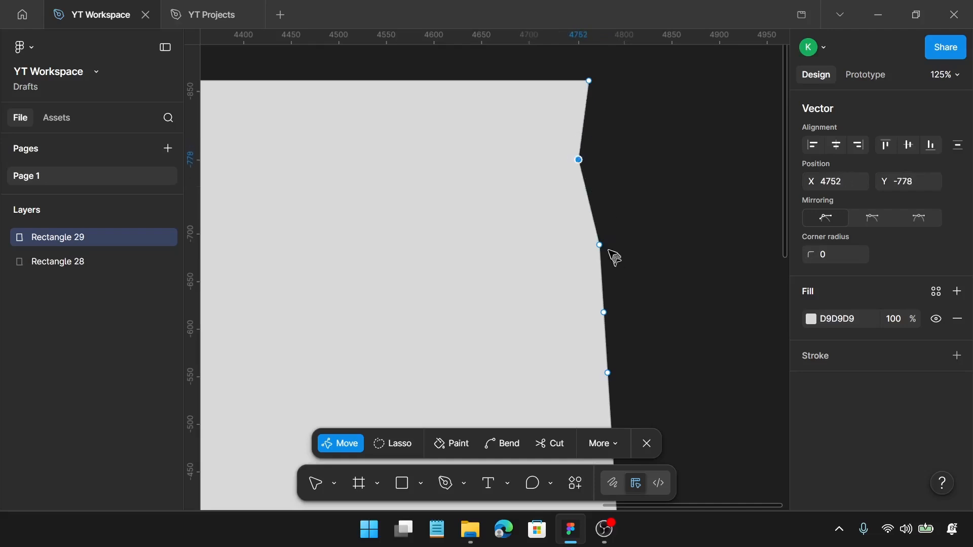
left_click_drag(600, 245, 624, 243)
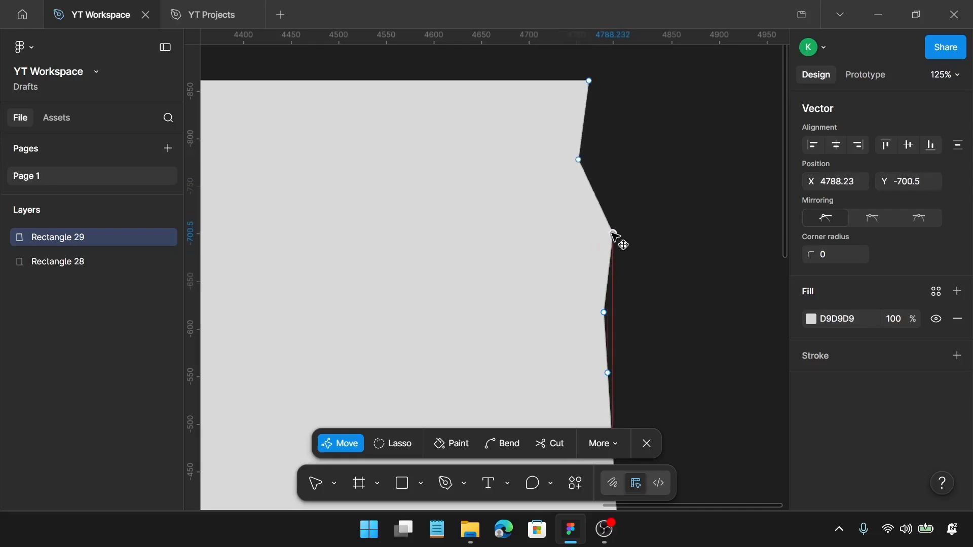
Move the third added edge point to X 4782.64, Y -613.5 and the fourth inward to X 4771, Y -552.
scroll(614, 238, "down", 1)
scroll(614, 238, "down", 1)
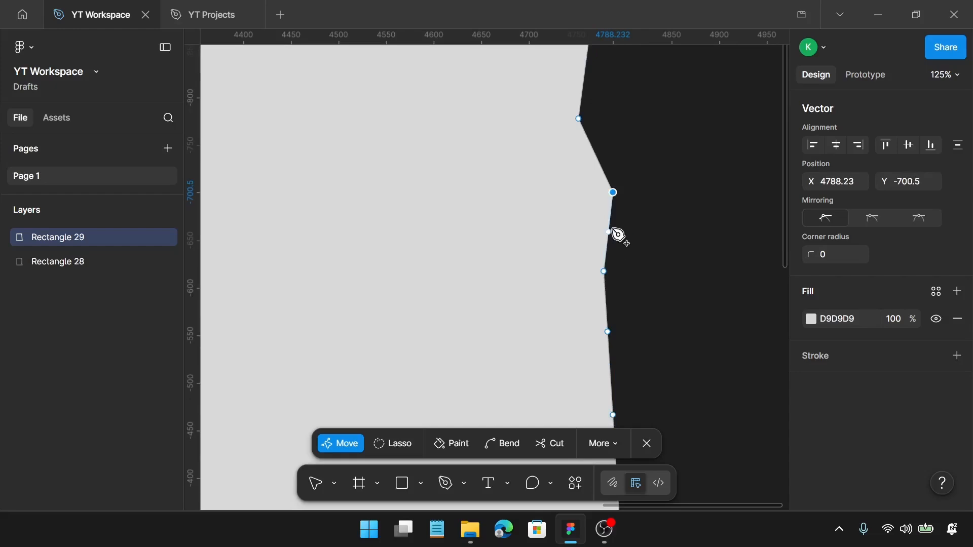
left_click(604, 272)
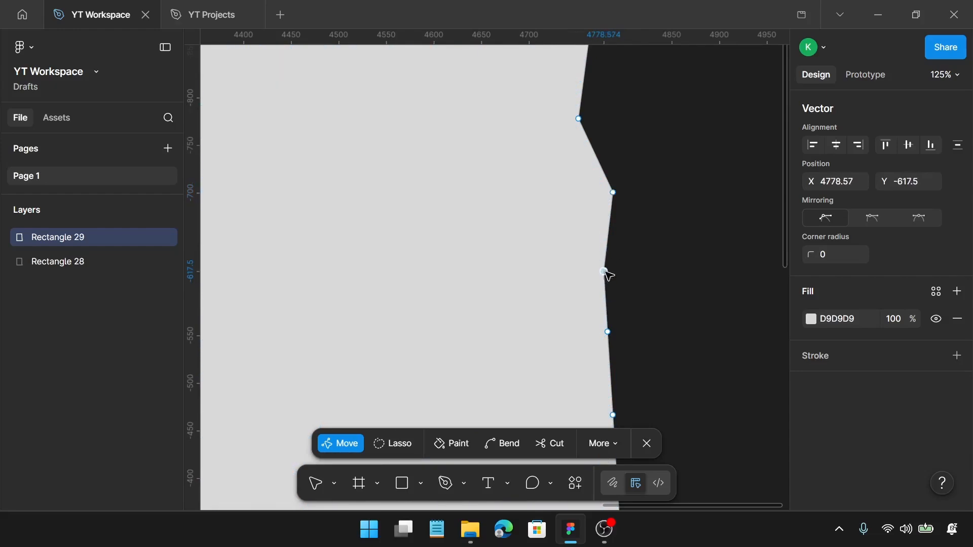
left_click_drag(605, 272, 608, 275)
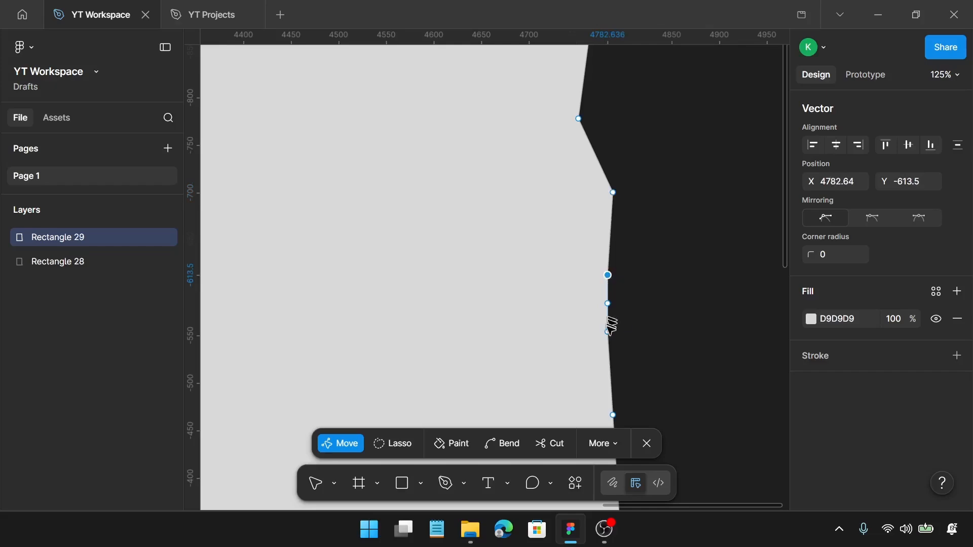
key("ctrl+a")
mouse_move(607, 333)
left_mouse_down()
mouse_move(592, 340)
mouse_move(607, 332)
mouse_move(596, 333)
left_mouse_up()
key("ctrl+z")
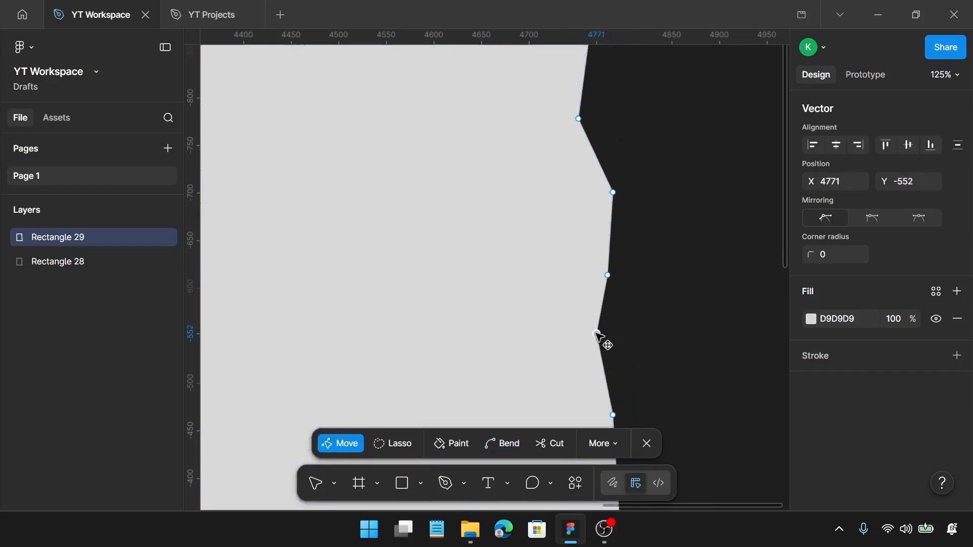
Move the fifth added edge point outward to X 4799.52, Y -468 and the sixth inward to X 4763, Y -346.5.
scroll(609, 276, "down", 3)
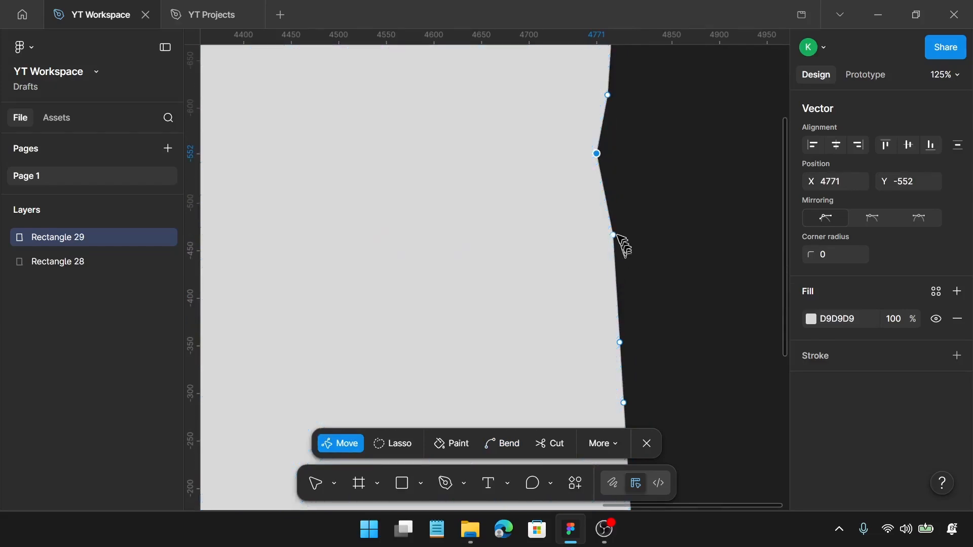
left_click_drag(612, 235, 624, 233)
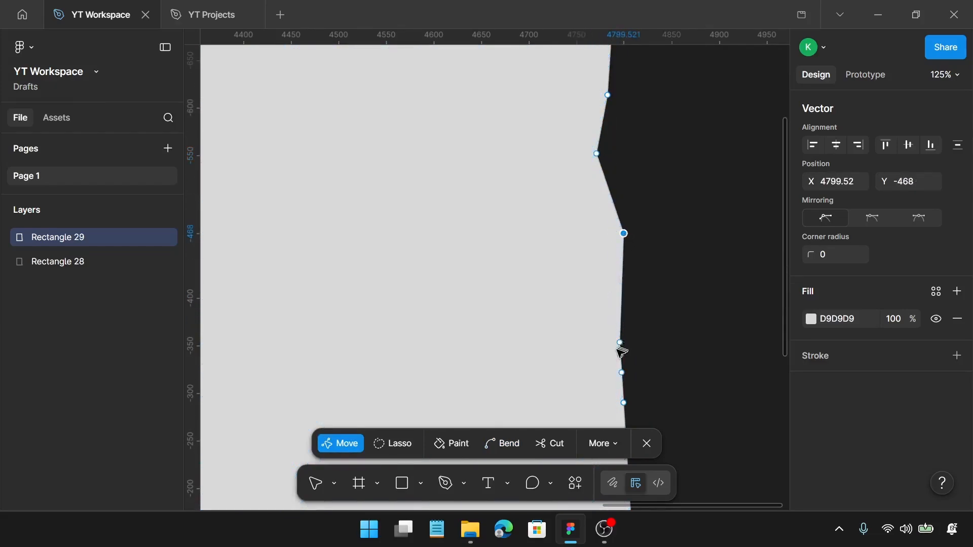
left_click_drag(620, 343, 589, 350)
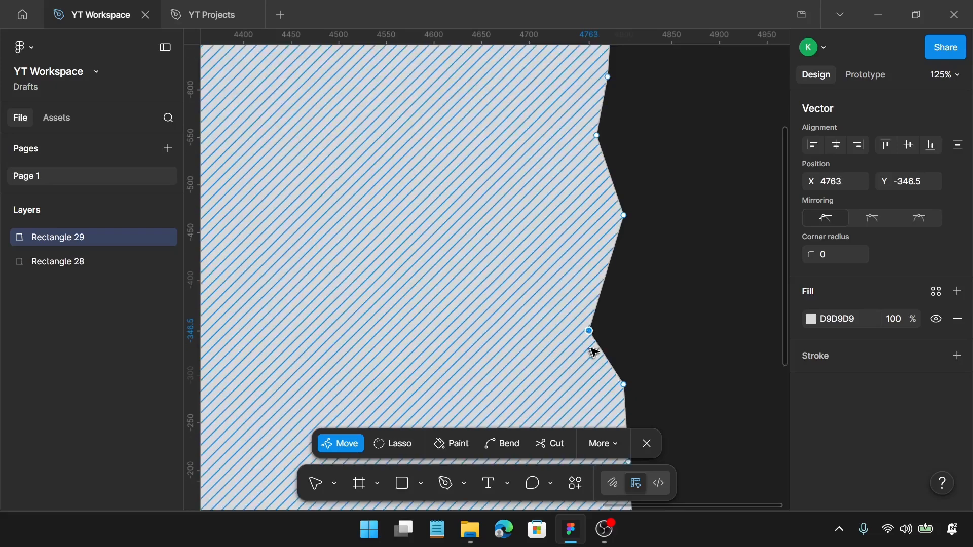
Move the seventh added edge point inward to X 4756.5, Y -271.5 and the eighth outward to X 4810.04, Y -205.5.
scroll(598, 349, "down", 1)
left_click_drag(624, 376, 582, 393)
scroll(587, 391, "down", 3)
scroll(590, 390, "down", 1)
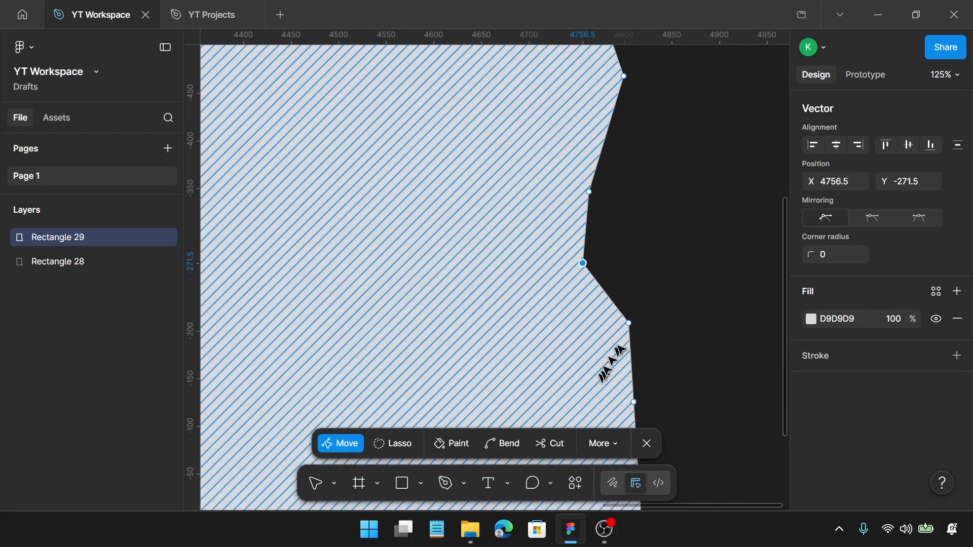
left_click_drag(628, 324, 635, 326)
Move the ninth edge point to X 4821.55, Y -120, the tenth inward and the eleventh to X 4835.5, Y 46, and finish vector editing.
scroll(637, 327, "down", 6)
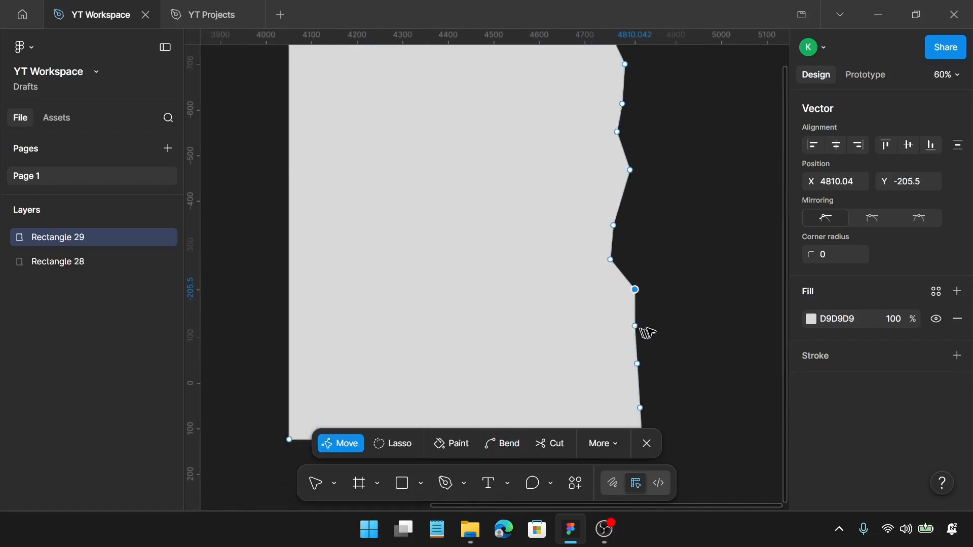
scroll(658, 341, "up", 5)
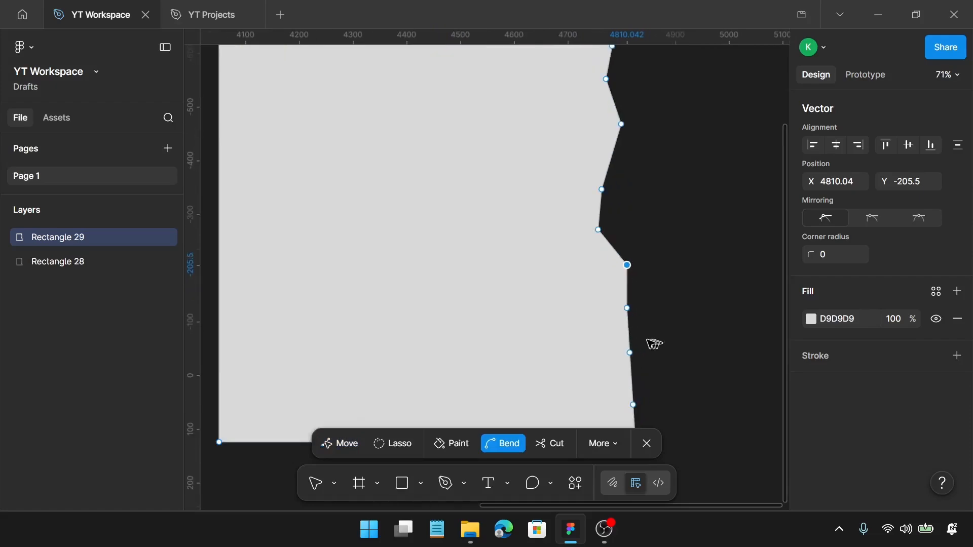
left_click(622, 300)
left_click_drag(627, 304, 637, 308)
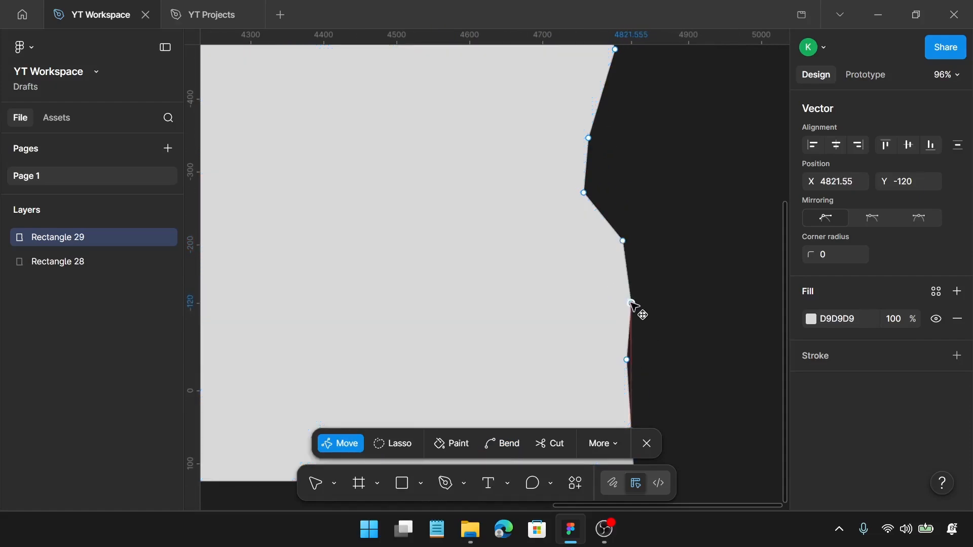
scroll(636, 321, "down", 1)
left_click_drag(627, 343, 643, 320)
scroll(615, 342, "down", 5)
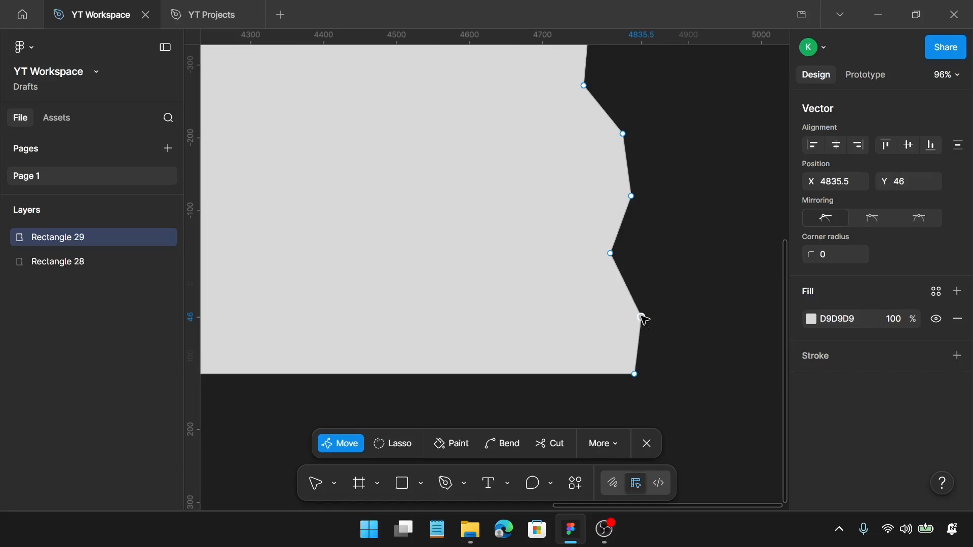
scroll(659, 327, "down", 2)
scroll(699, 304, "down", 2)
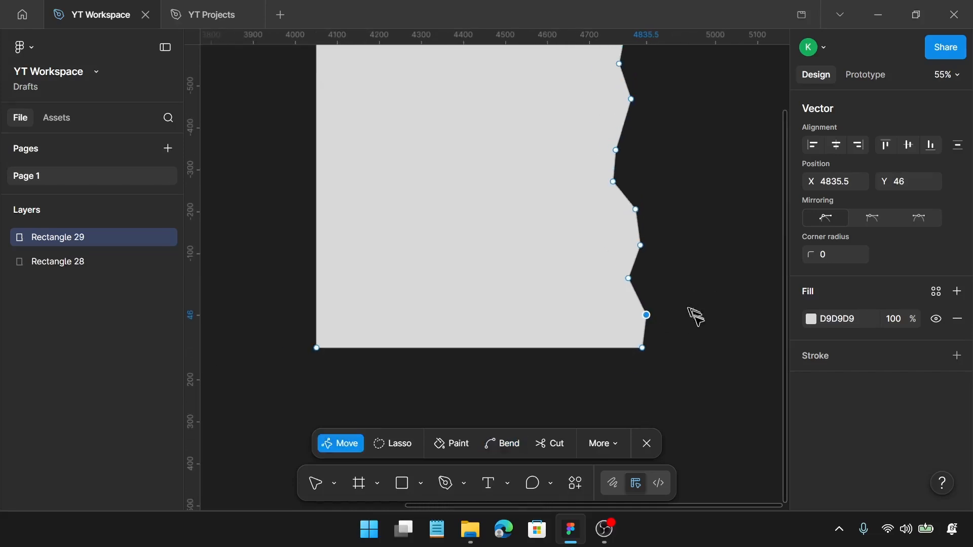
key("Escape")
key("Escape")
scroll(697, 318, "down", 3)
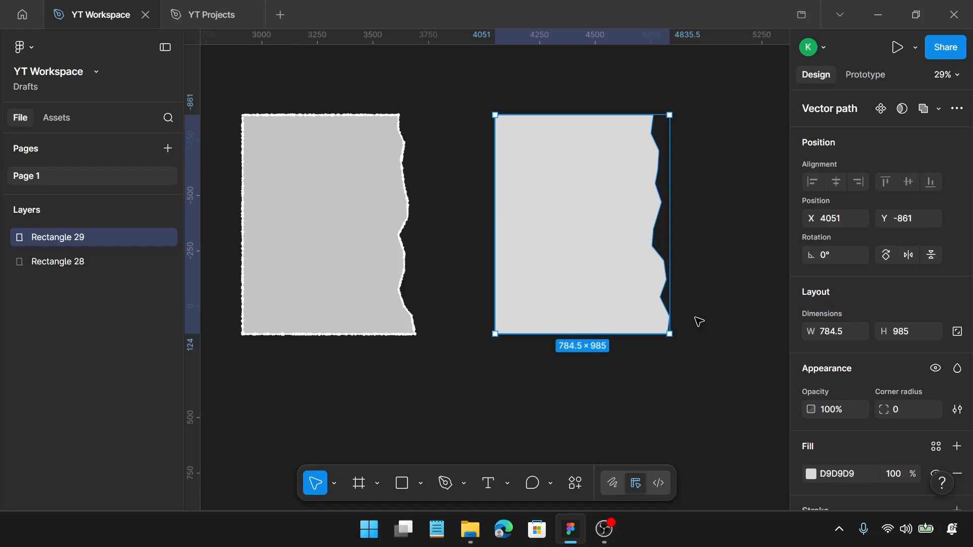
Add a white FFFFFF stroke with a weight of 10 to the newly drawn torn shape.
scroll(922, 287, "down", 4)
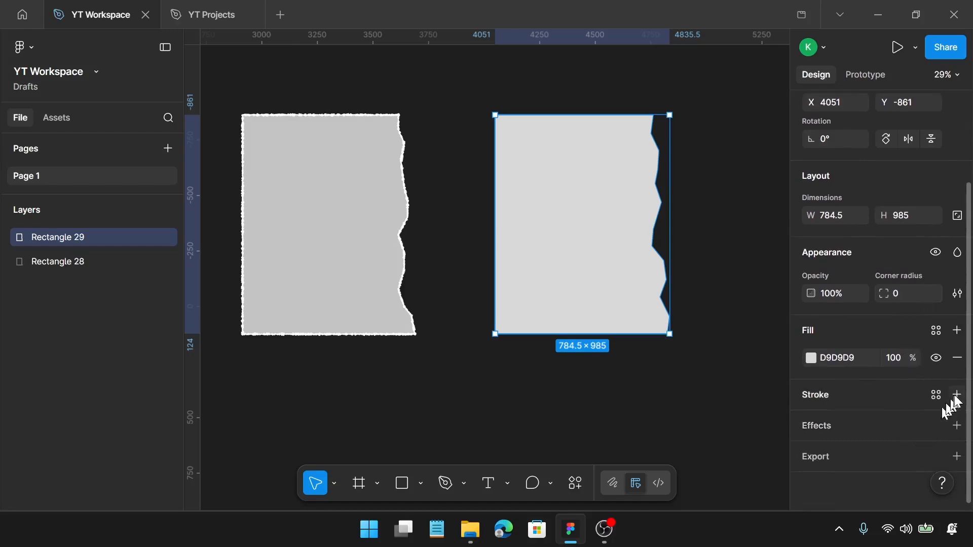
left_click(956, 395)
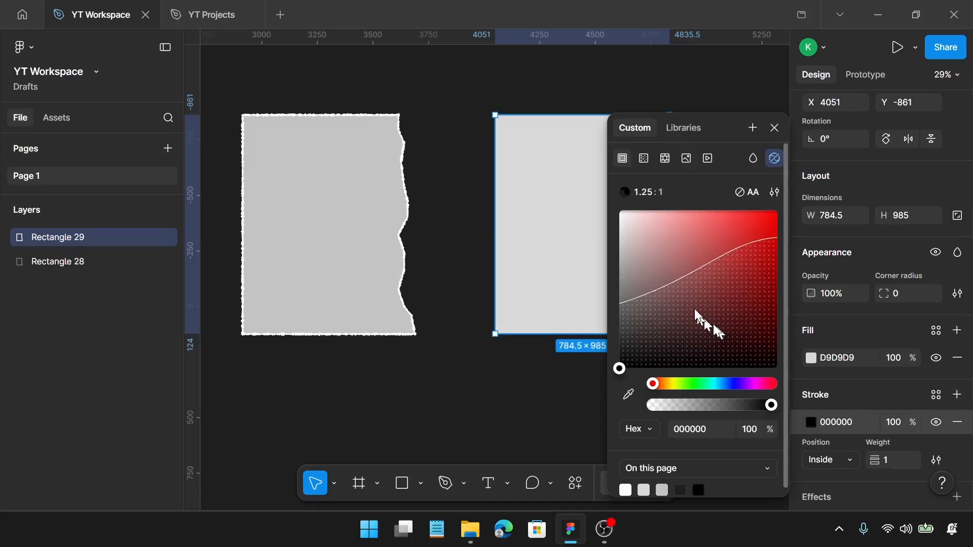
mouse_move(696, 312)
left_mouse_down()
mouse_move(645, 219)
mouse_move(597, 180)
left_mouse_up()
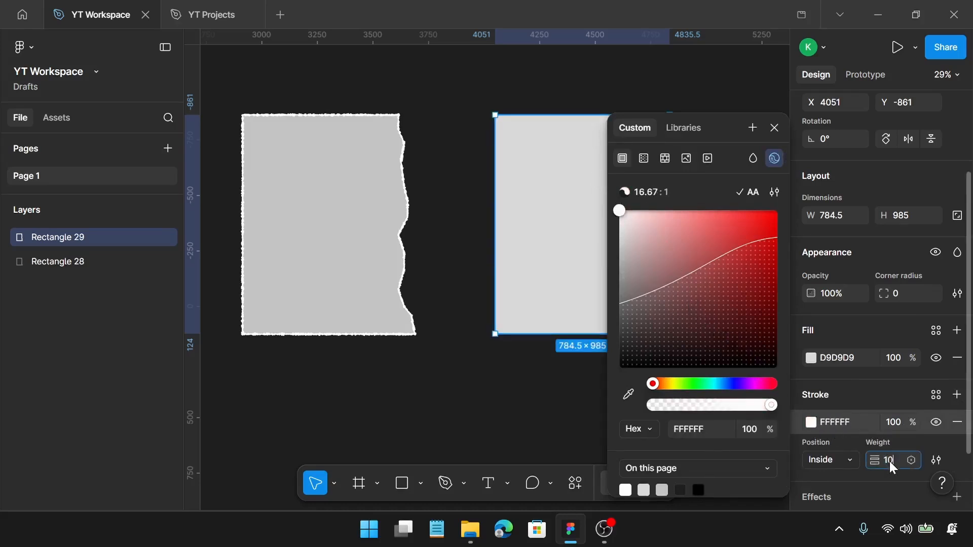
key("Return")
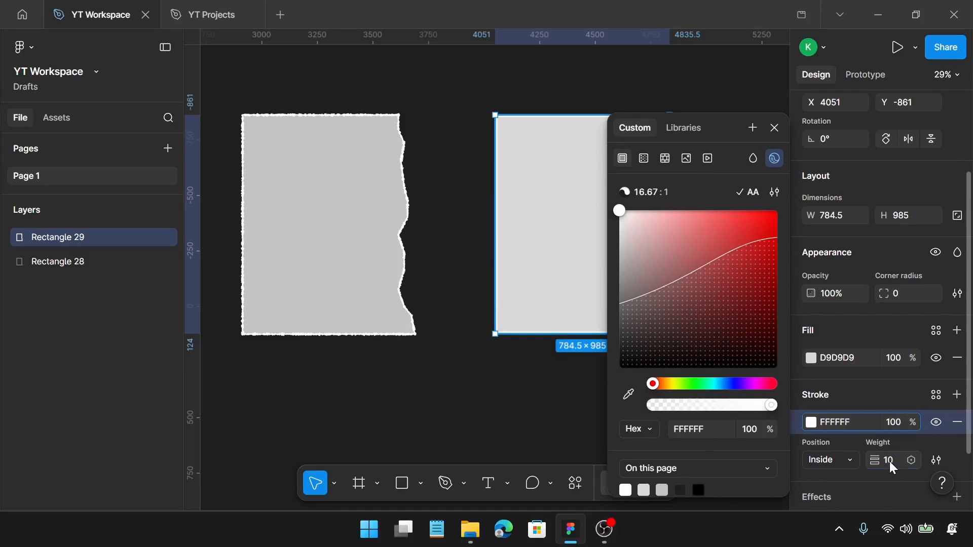
Apply the Drone scatter brush to the new shape's stroke and deselect the shape.
left_click(936, 460)
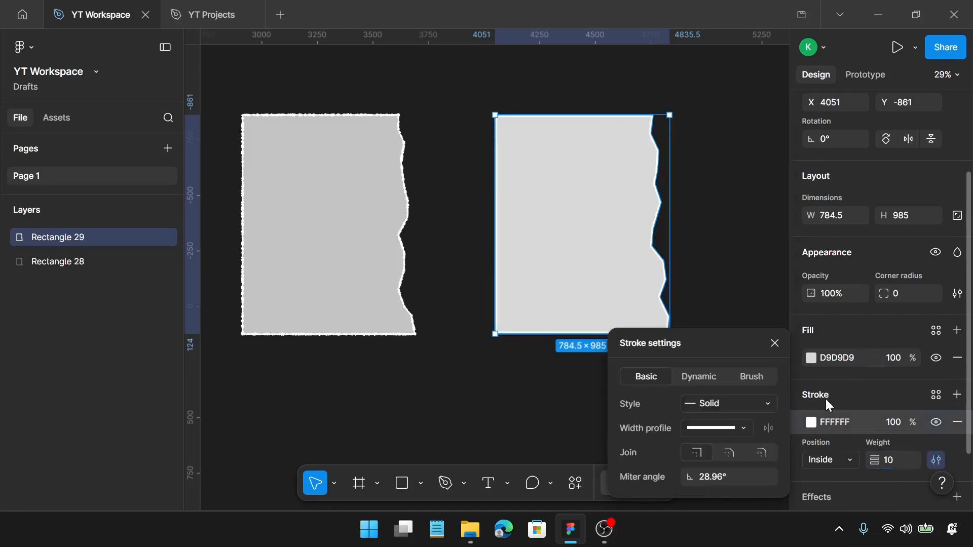
left_click(754, 379)
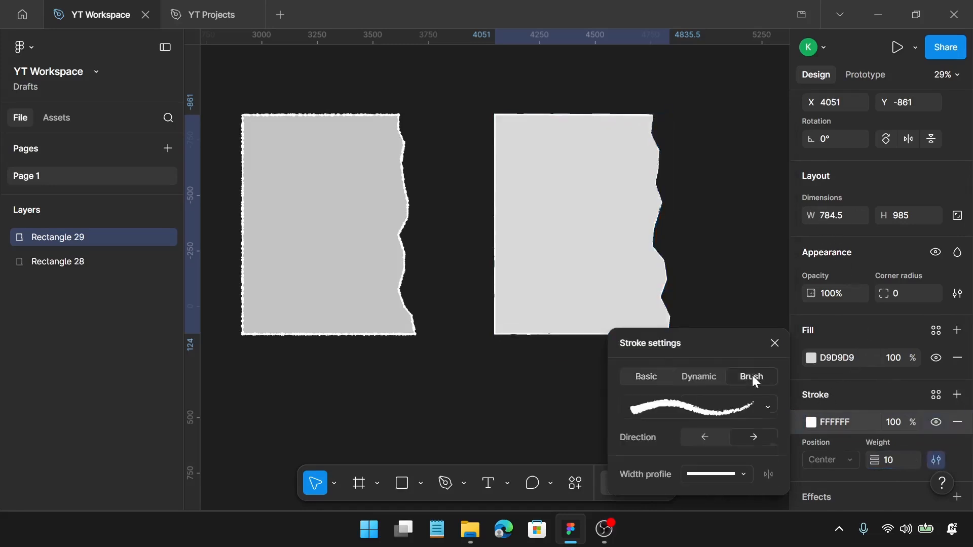
left_click(754, 406)
scroll(487, 306, "down", 10)
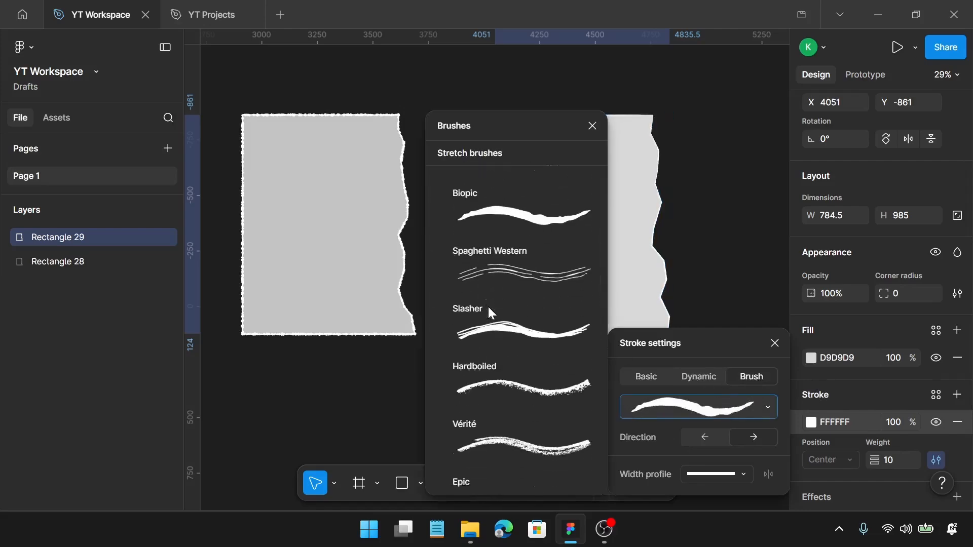
scroll(491, 314, "down", 15)
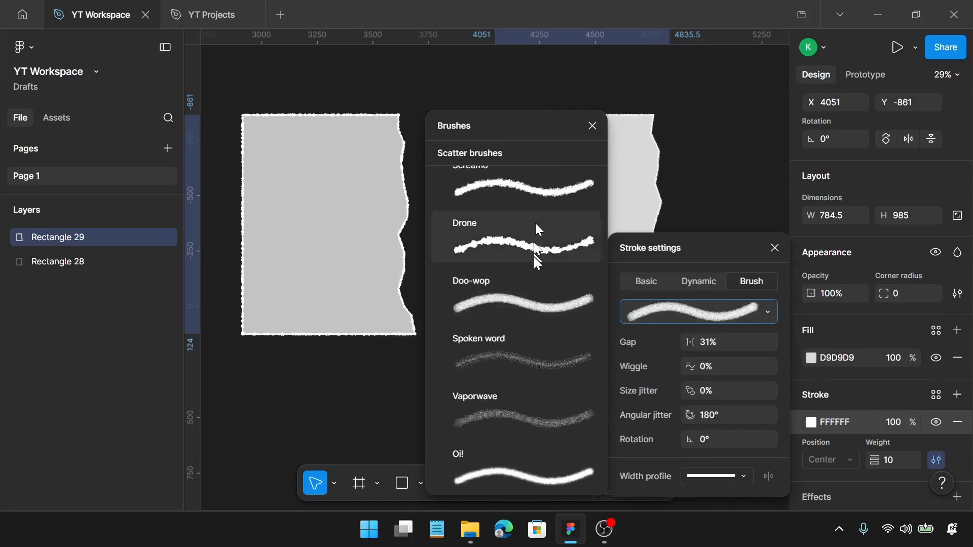
left_click(536, 258)
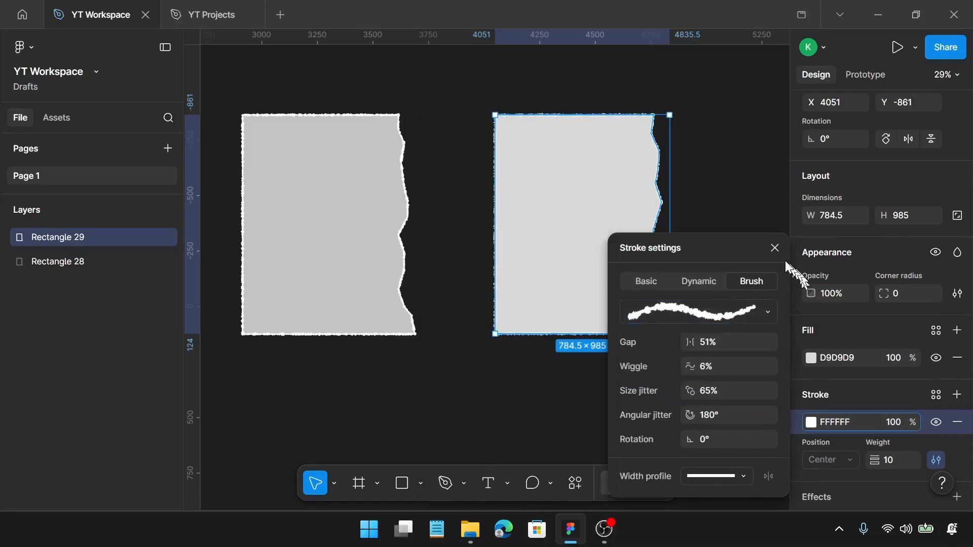
left_click(778, 254)
left_click(742, 260)
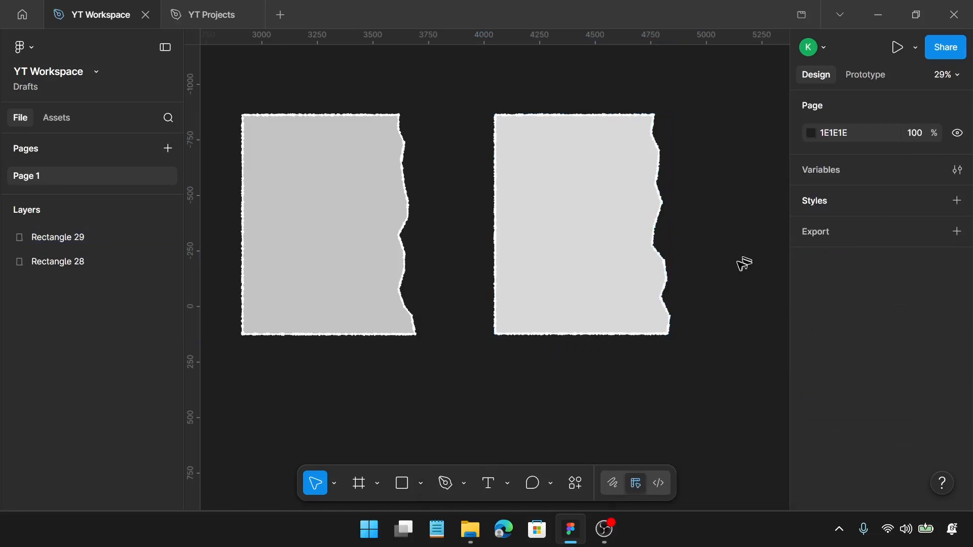
Compare the two torn shapes and delete the newly drawn D9D9D9 one, Rectangle 29.
left_click(381, 271)
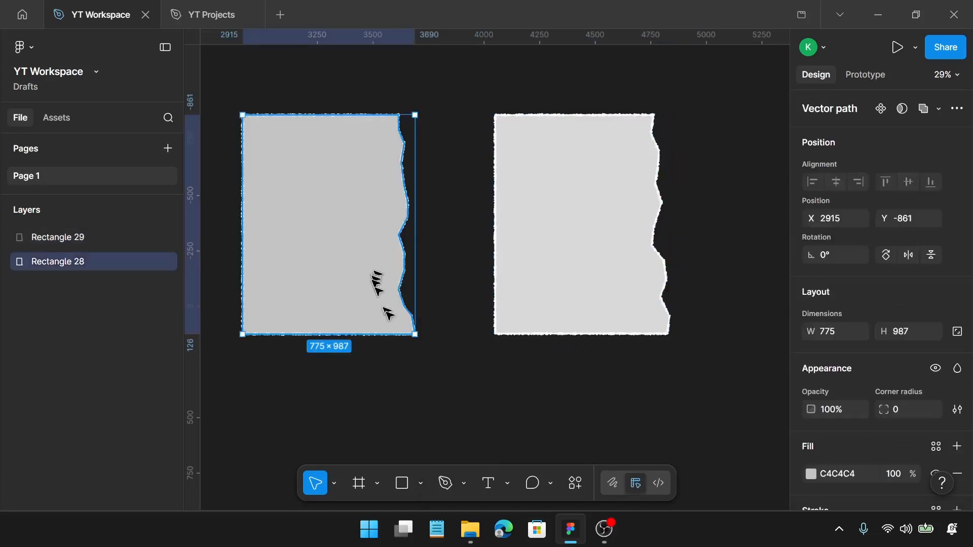
left_click(630, 289)
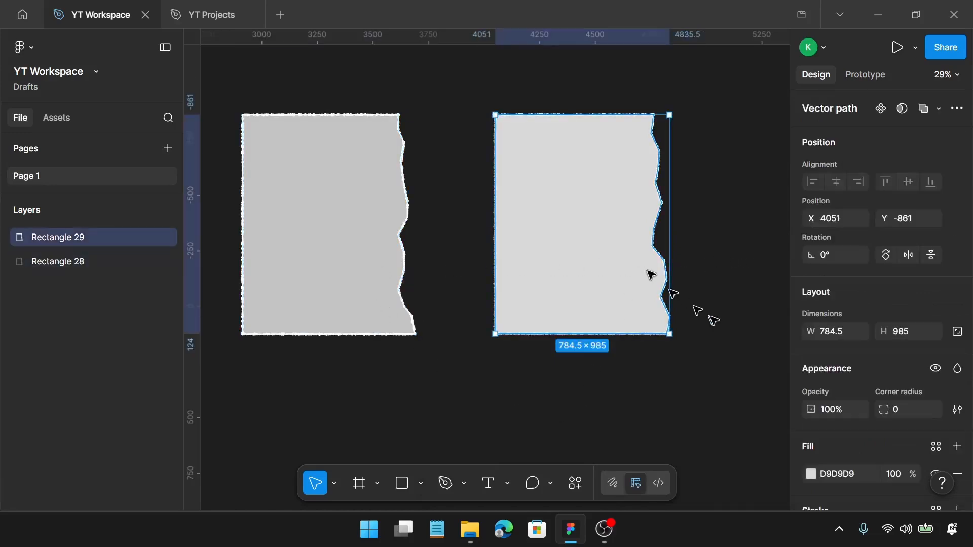
left_click(739, 310)
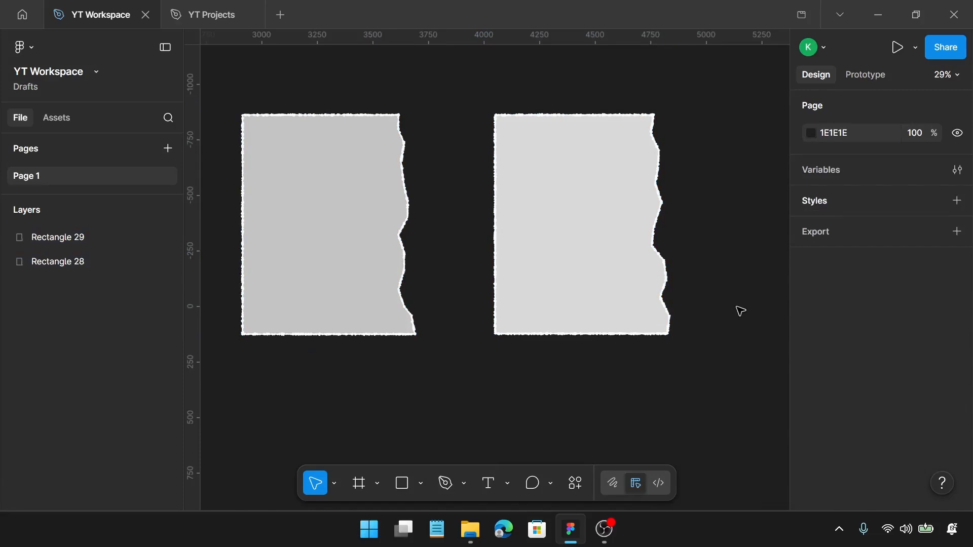
left_click(399, 282)
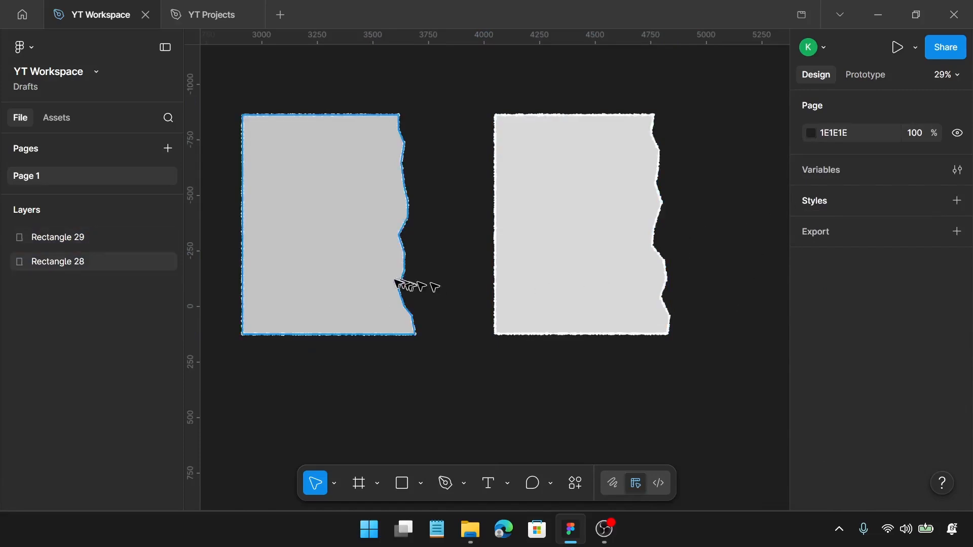
left_click(536, 249)
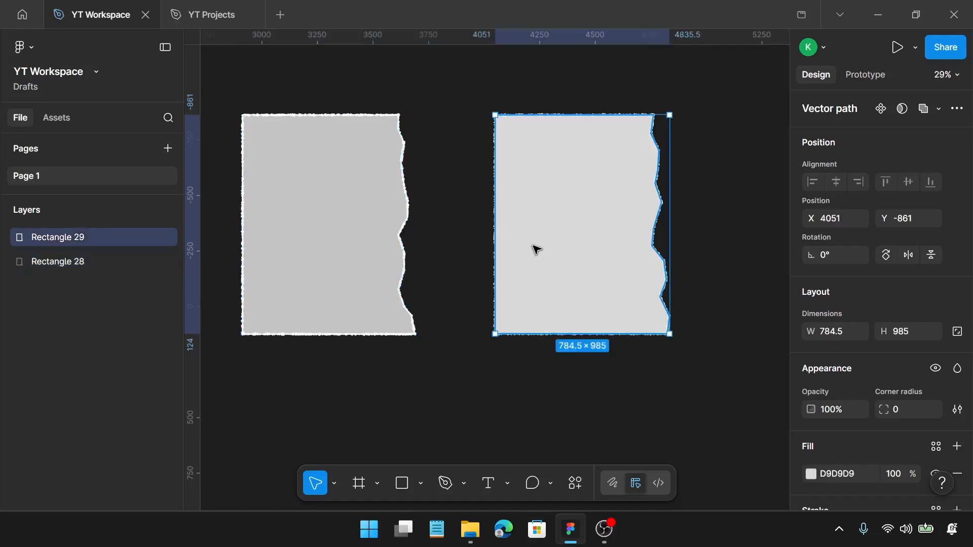
key("Delete")
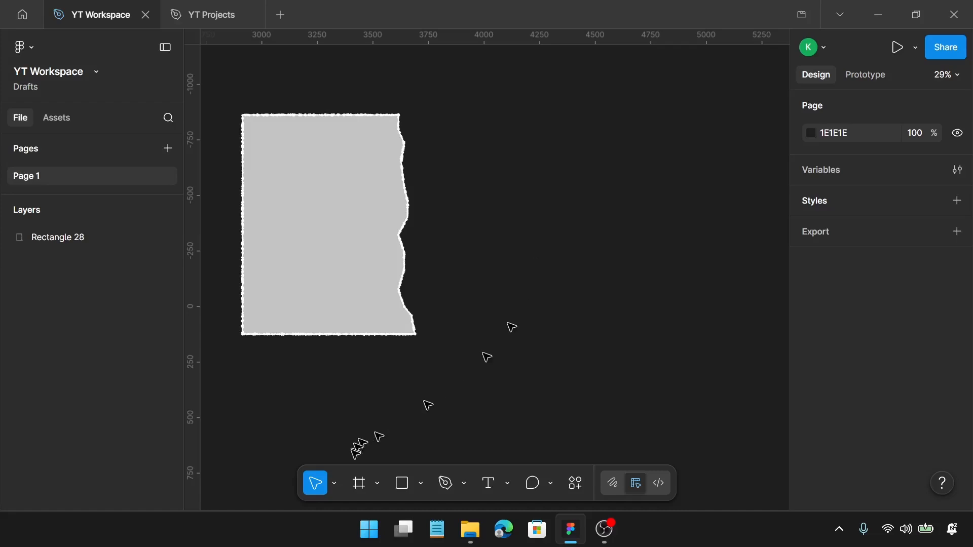
Add a frame beside the remaining torn shape and set its size to 1440 × 960.
left_click(359, 482)
left_click(522, 212)
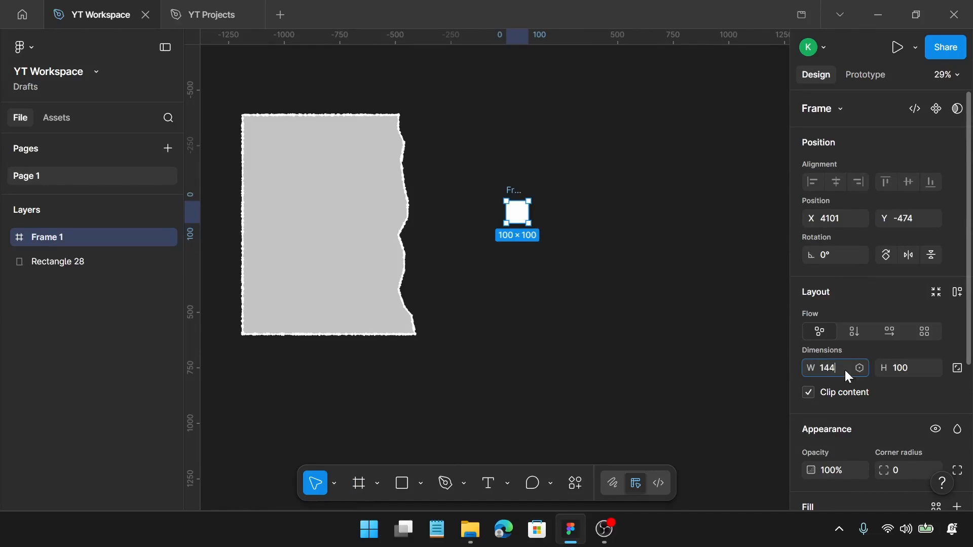
key("Return")
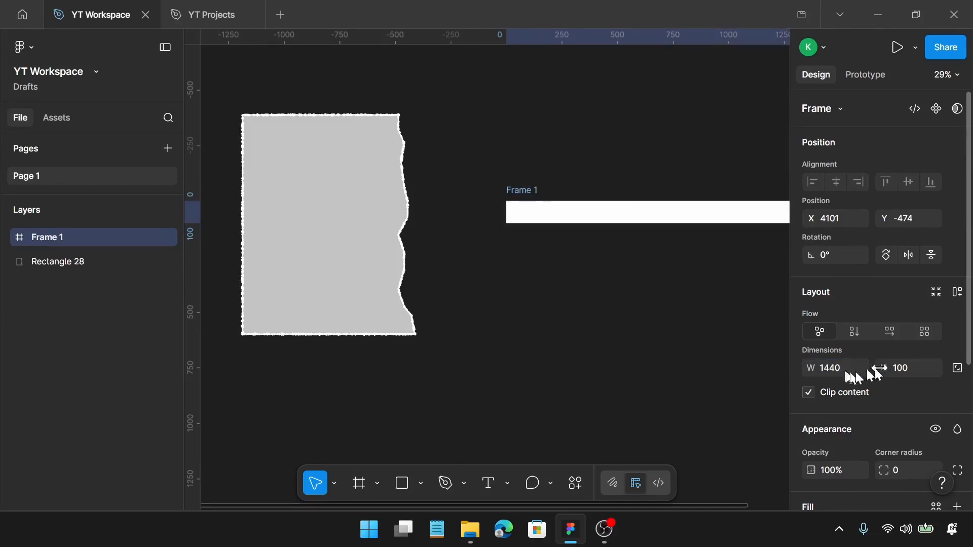
left_click(904, 368)
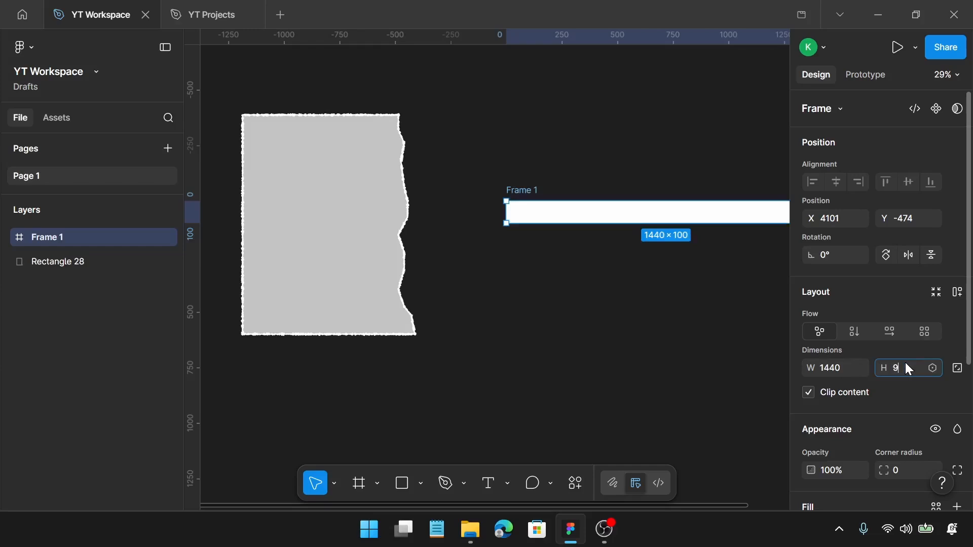
type("960")
key("Return")
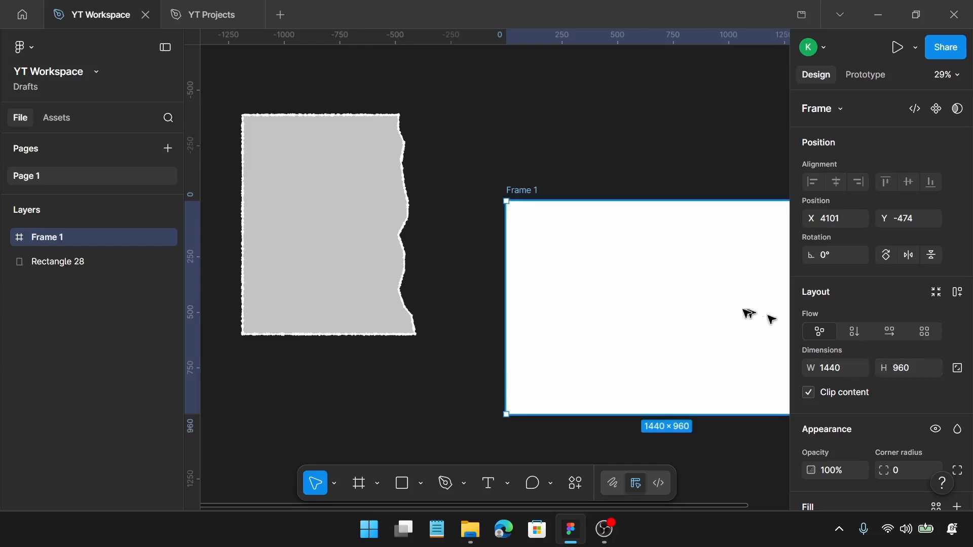
Move the torn shape into the frame, with its left side at X 0 and its top at Y -14.
scroll(638, 294, "right", 2)
scroll(628, 294, "right", 1)
left_click(277, 262)
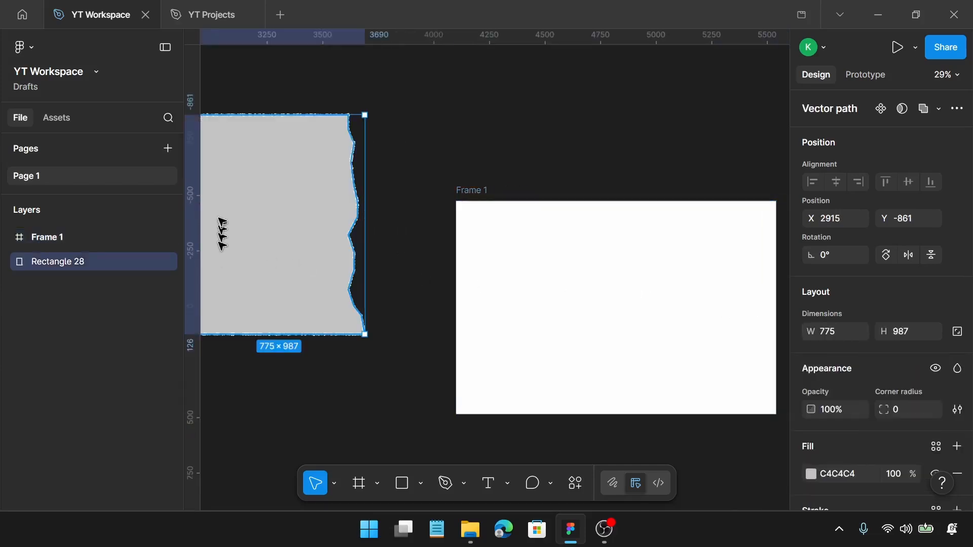
left_click_drag(224, 227, 235, 235)
left_click_drag(301, 258, 482, 302)
scroll(482, 302, "up", 3)
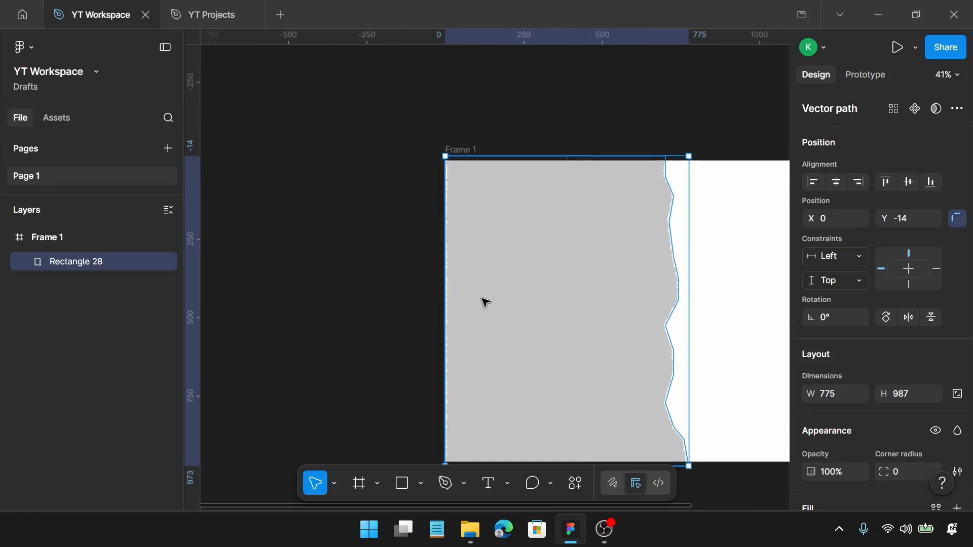
Nudge the torn shape left to X -15 so its left border lies outside the frame.
key("Left")
key("Left")
key("Left")
key("Left")
key("Left")
key("Left")
key("Left")
key("Left")
key("Left")
key("Left")
key("Left")
key("Left")
key("Left")
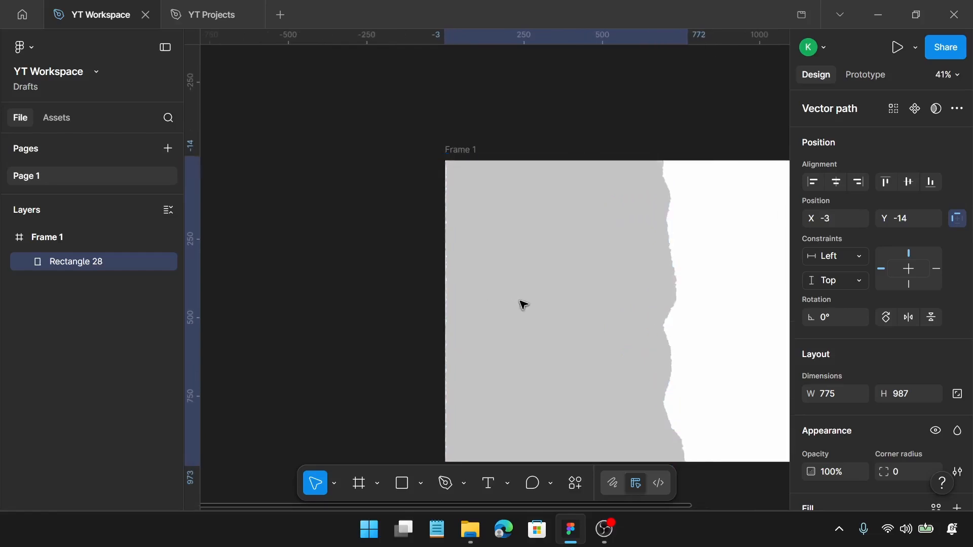
key("Left")
key("Left")
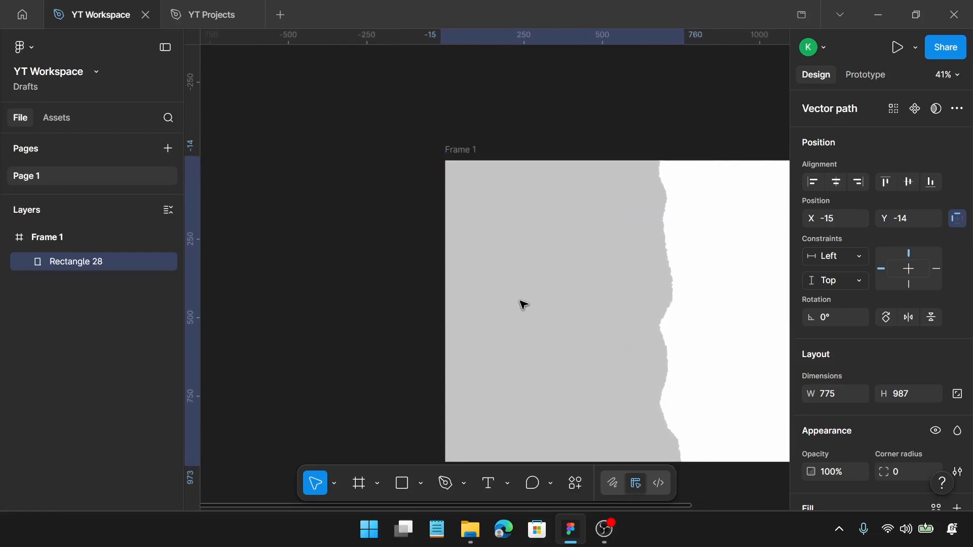
Replace the torn shape's solid fill with an image fill using the waterfall photo from the Downloads folder.
scroll(462, 250, "down", 1)
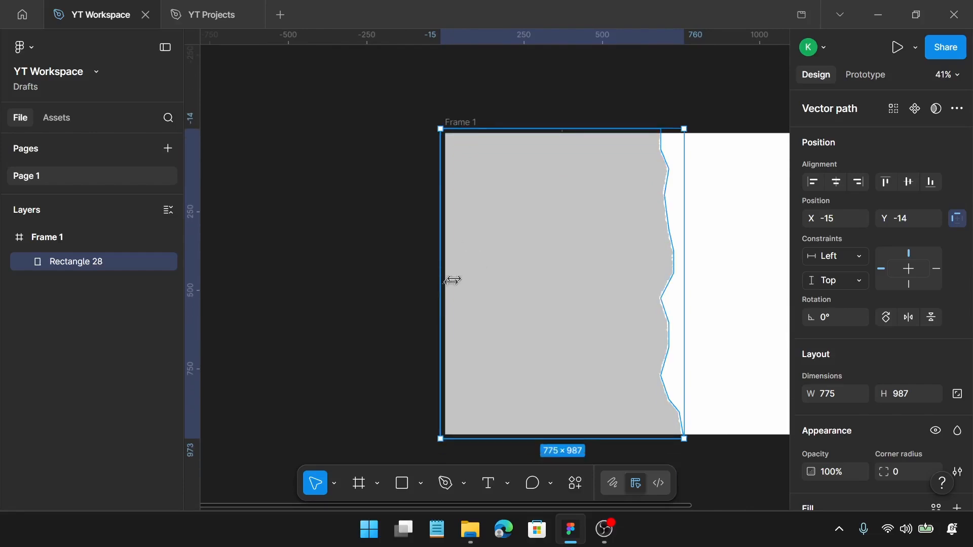
scroll(668, 286, "right", 1)
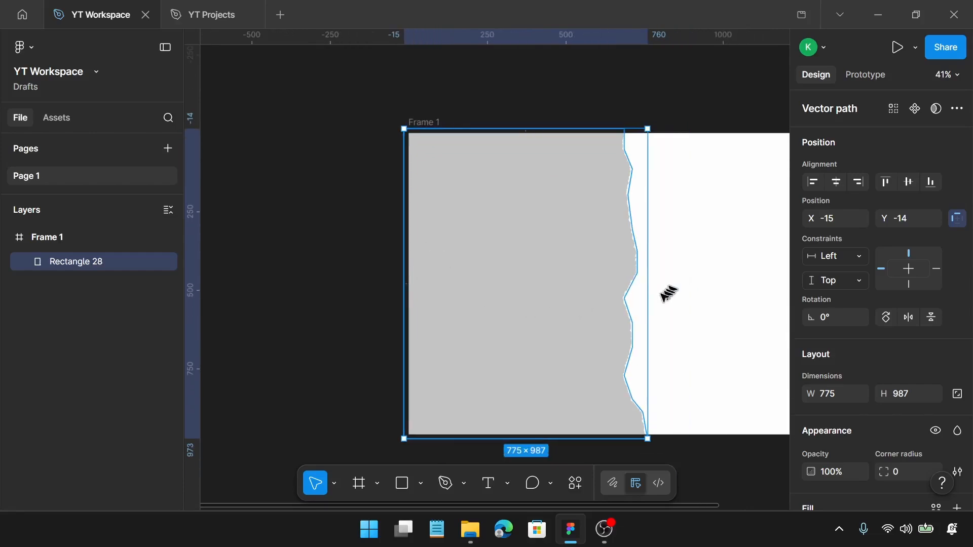
key("alt")
scroll(815, 319, "down", 5)
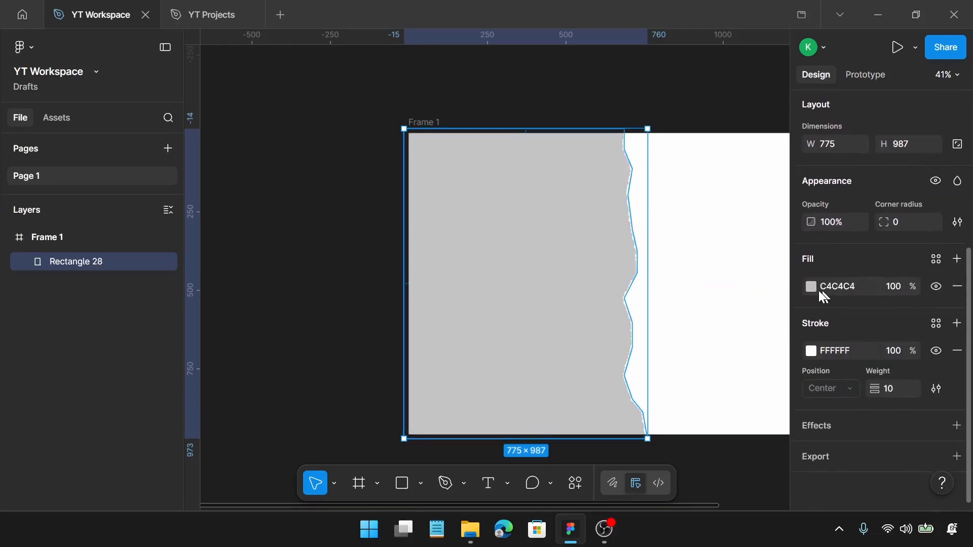
left_click(811, 287)
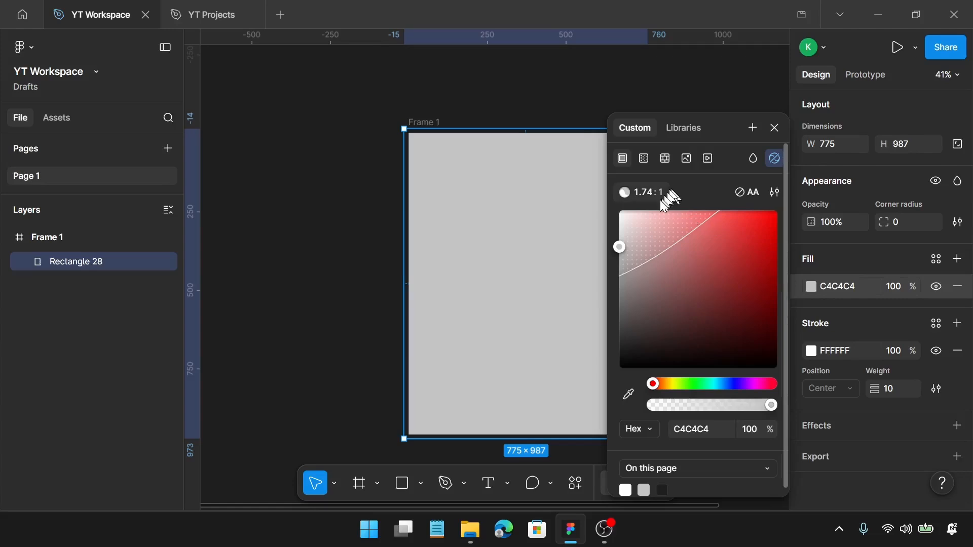
left_click(688, 159)
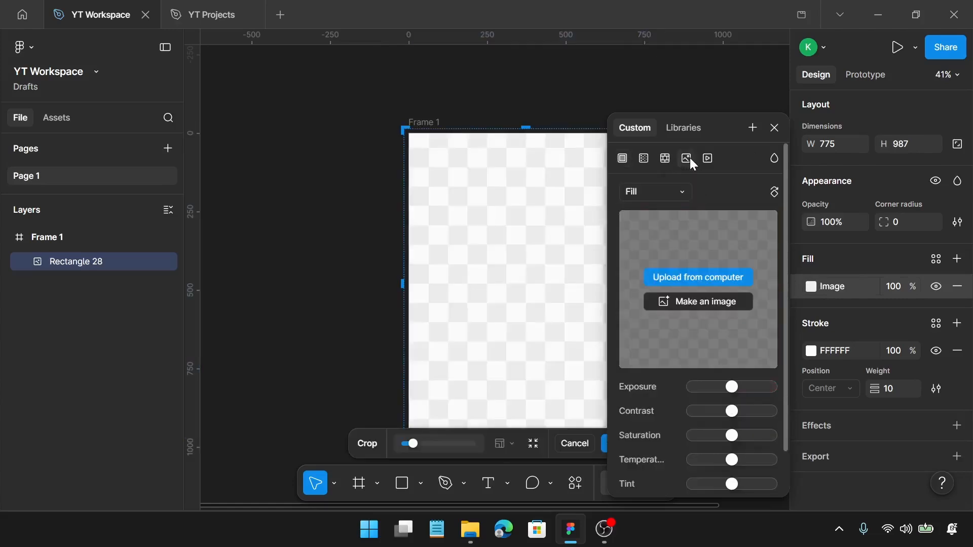
left_click(710, 280)
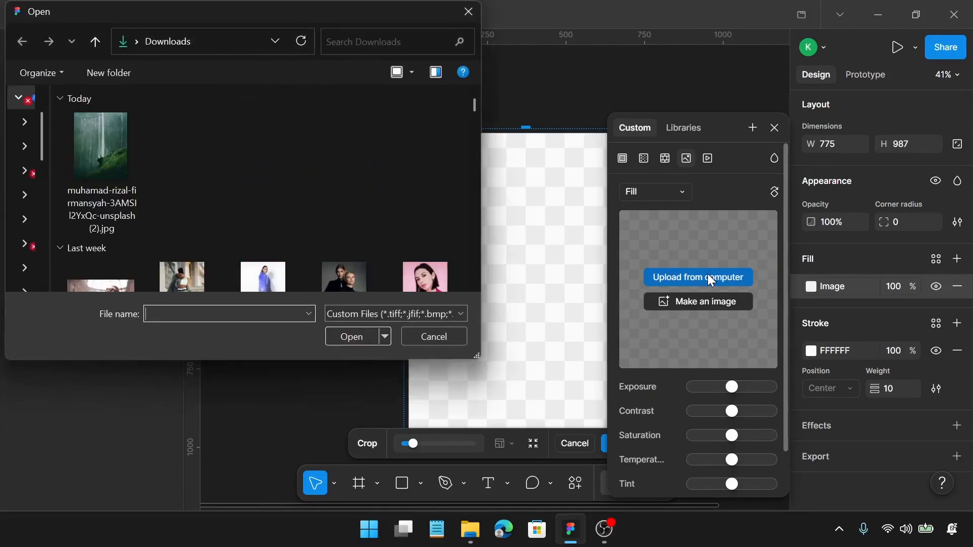
left_click(99, 152)
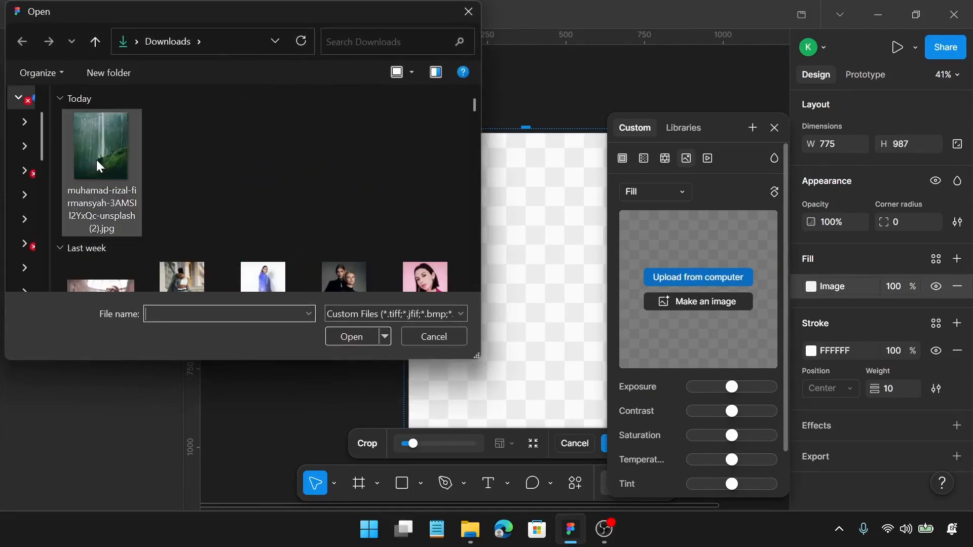
left_click(352, 336)
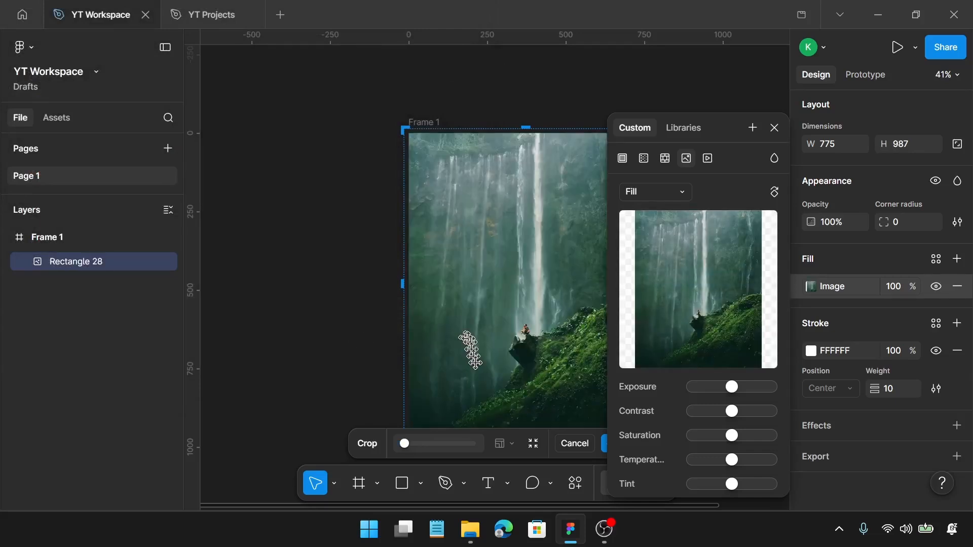
scroll(461, 349, "down", 1)
scroll(458, 344, "right", 2)
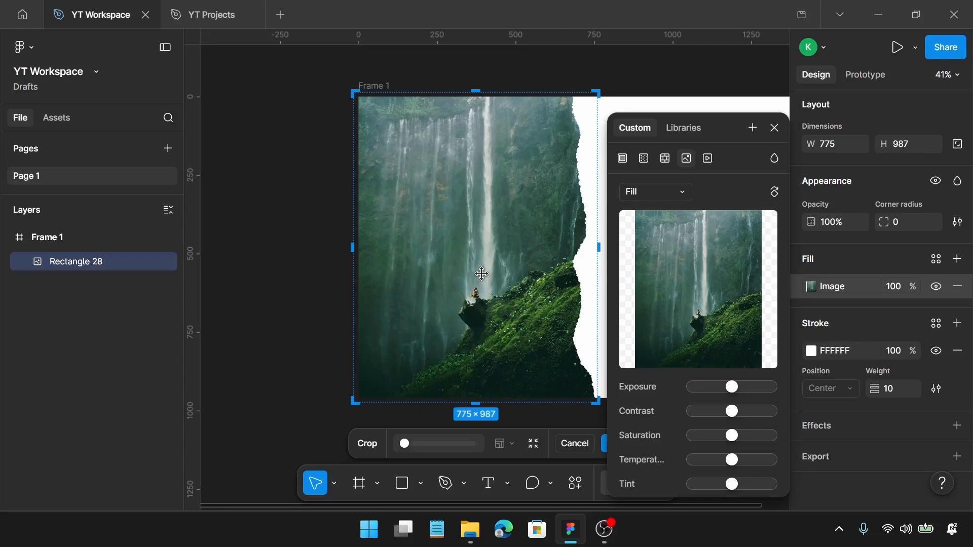
left_click(773, 128)
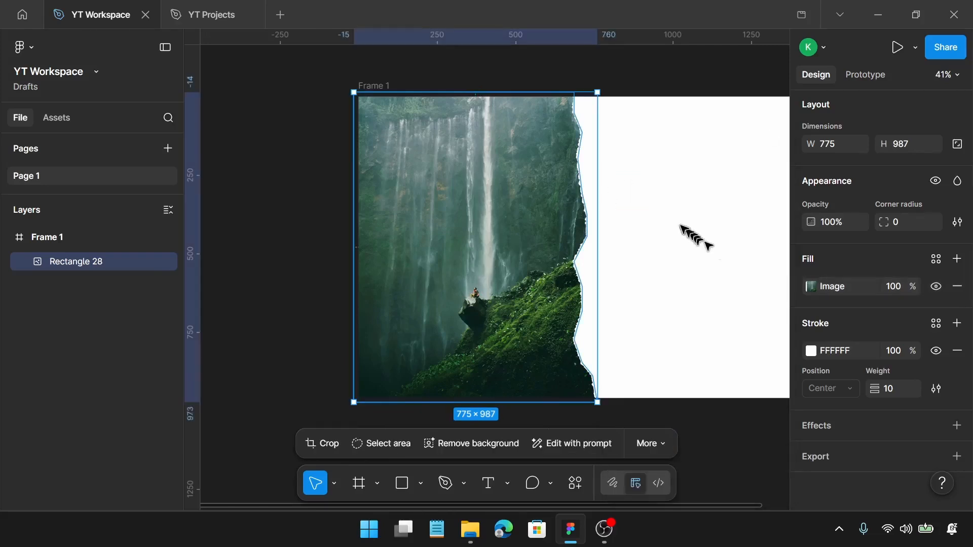
Add the text "Let the adventure begin" over the waterfall image in the frame.
key("t")
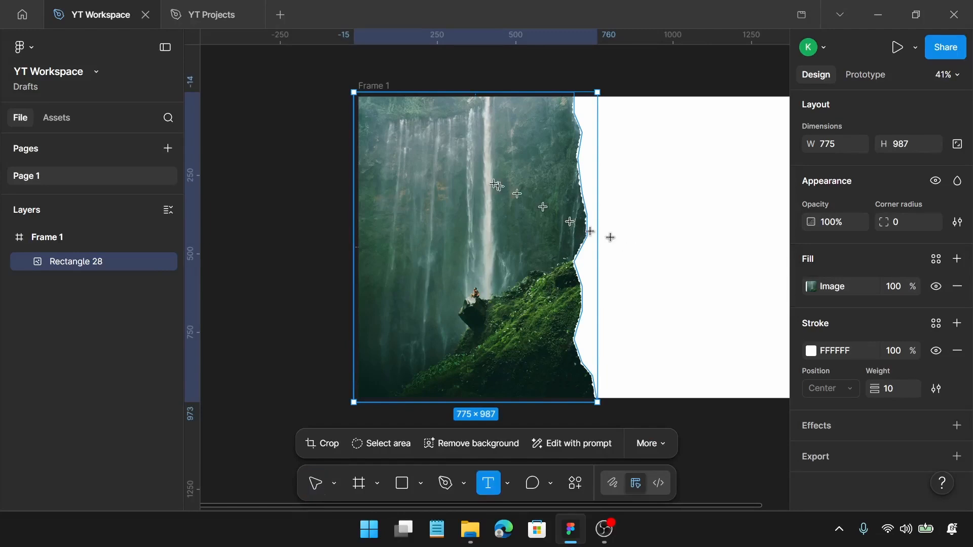
left_click(438, 184)
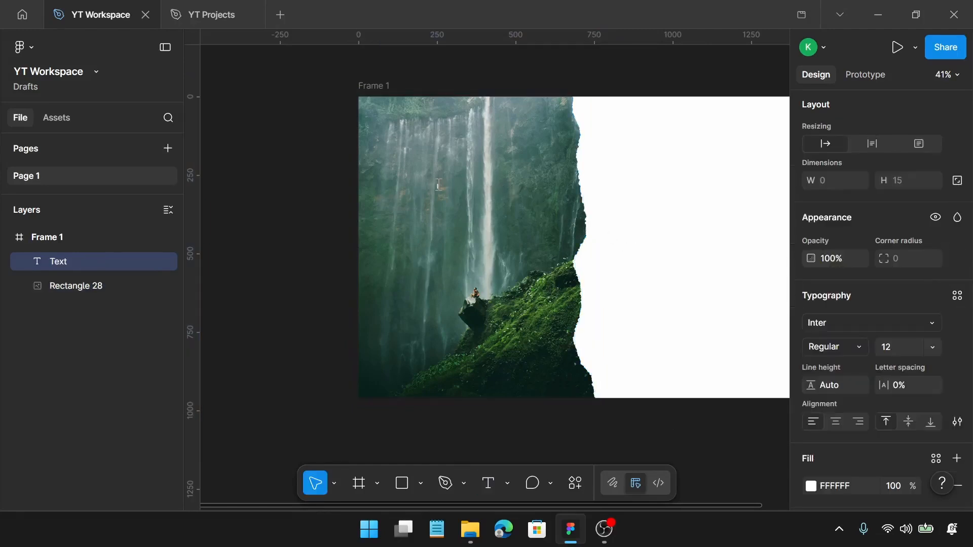
type("Let y")
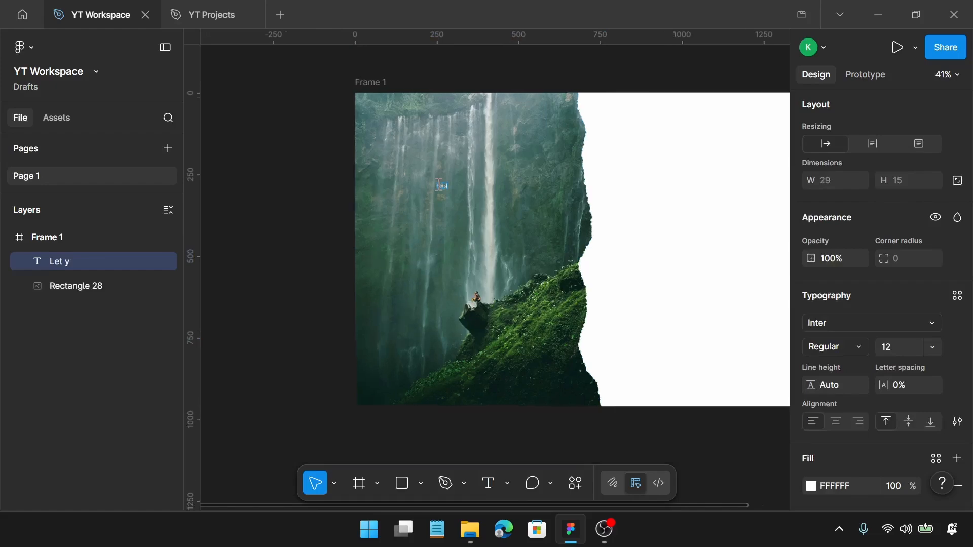
scroll(439, 183, "up", 6)
key("BackSpace")
type("th")
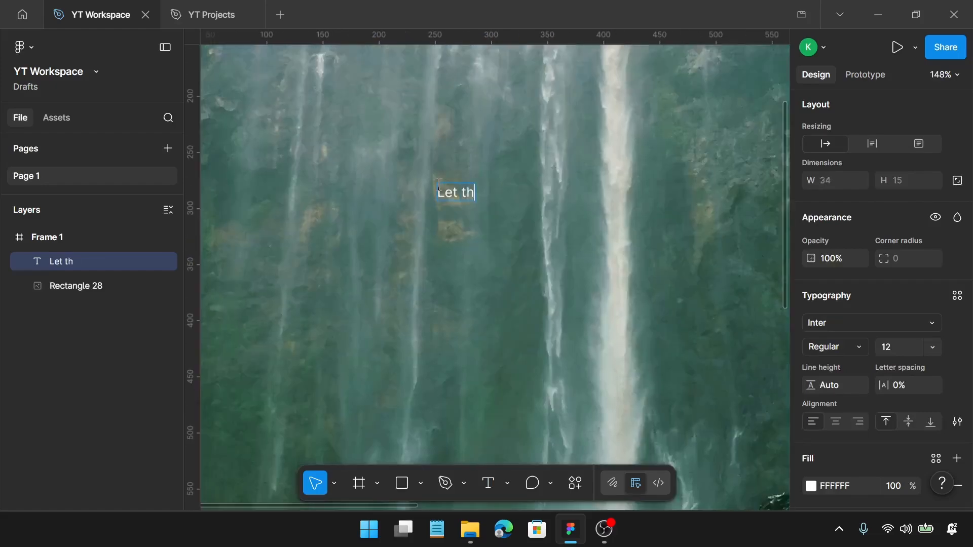
type("e adventure ")
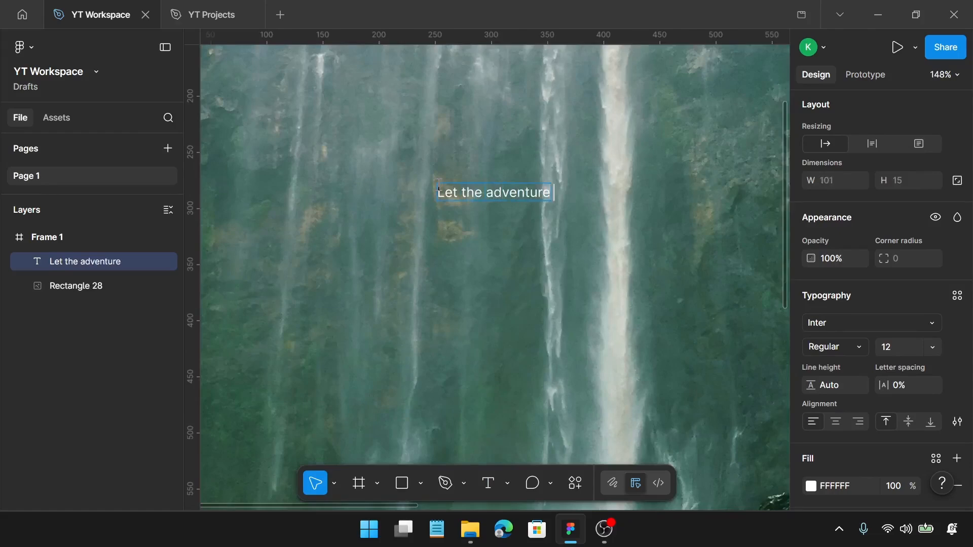
type("begin")
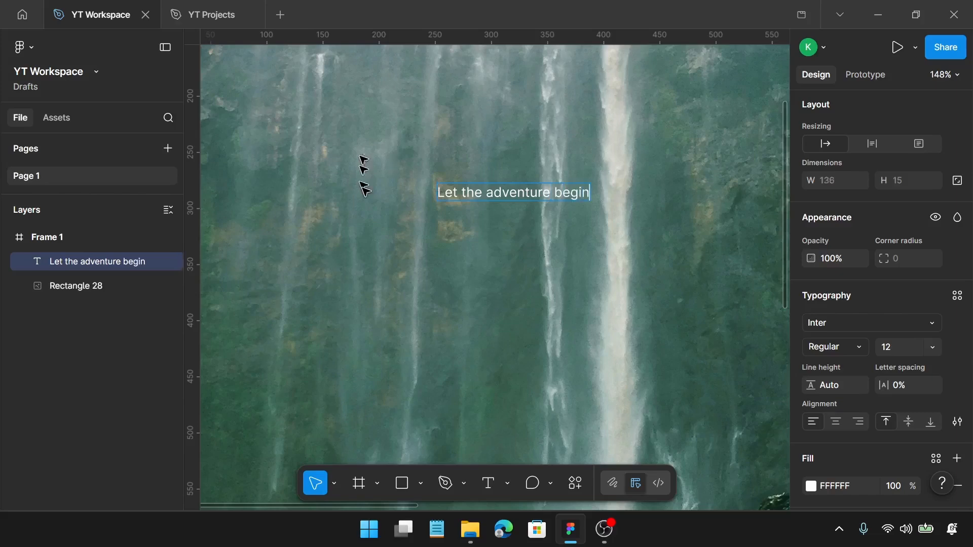
key("Escape")
Set the heading's font to Montserrat with the ExtraBold weight.
left_click(844, 318)
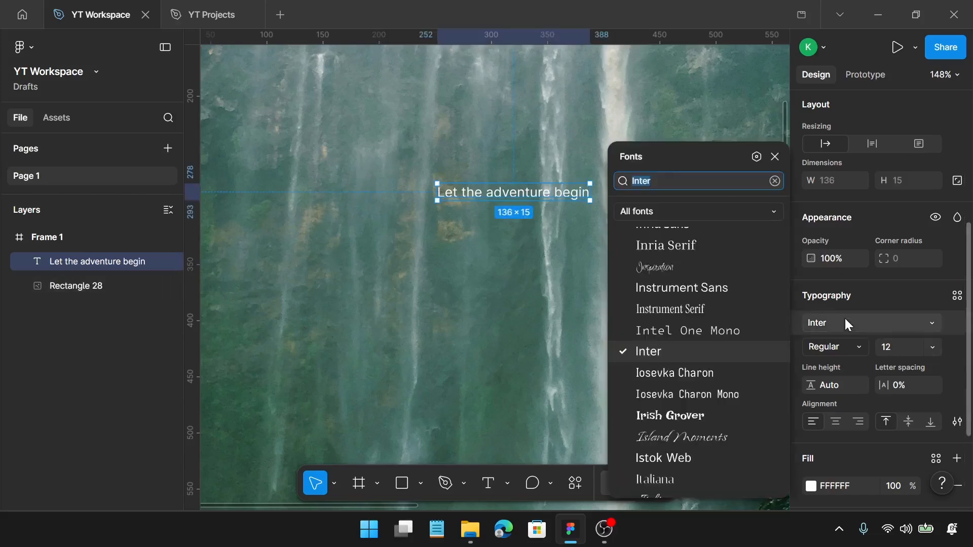
type("mont")
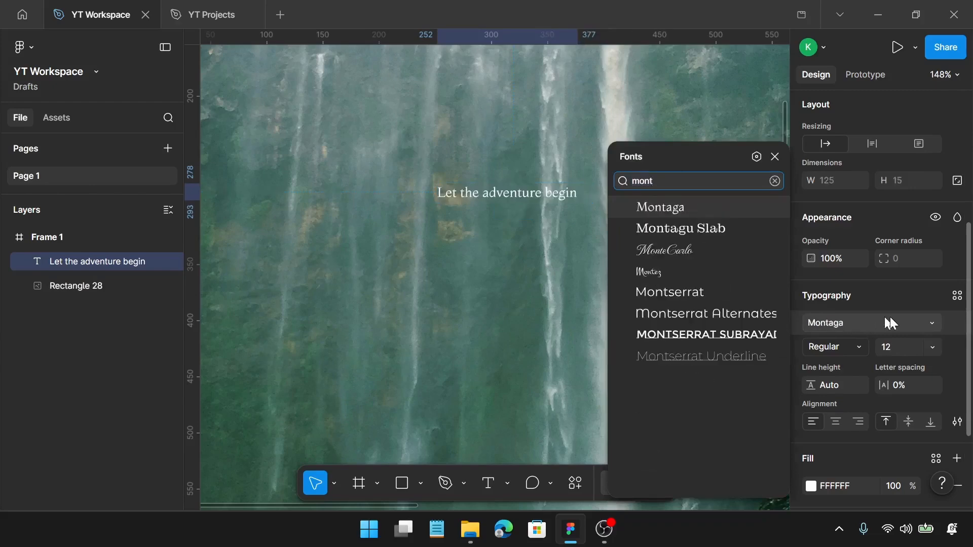
left_click(716, 291)
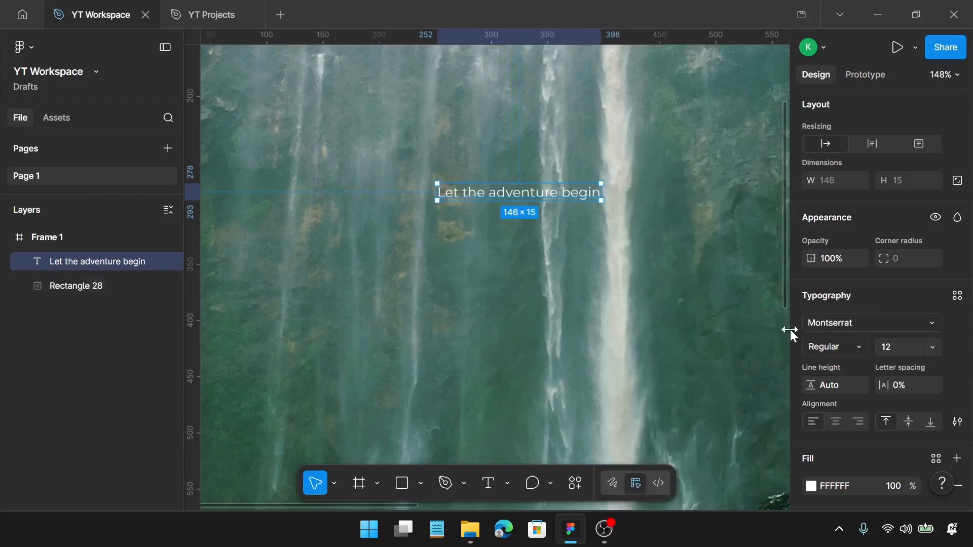
left_click(852, 349)
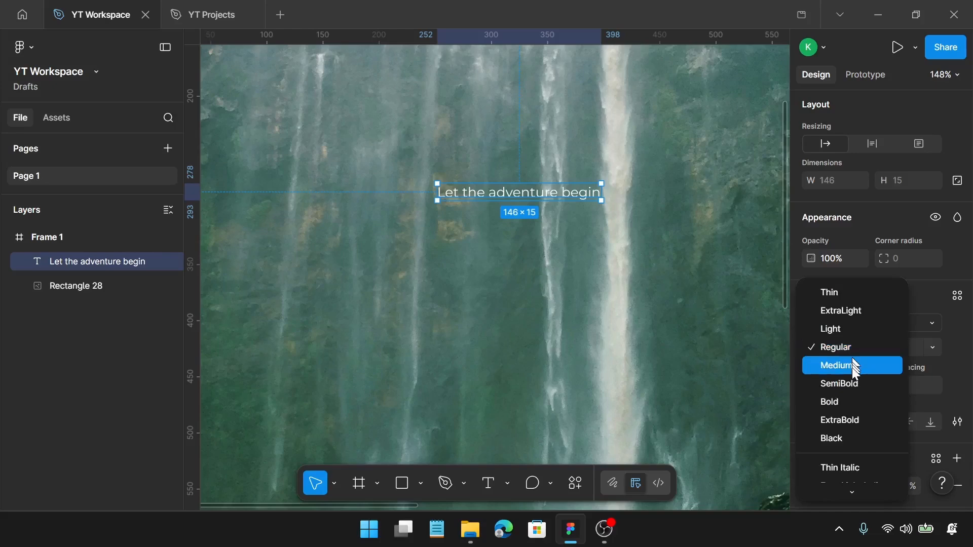
left_click(855, 422)
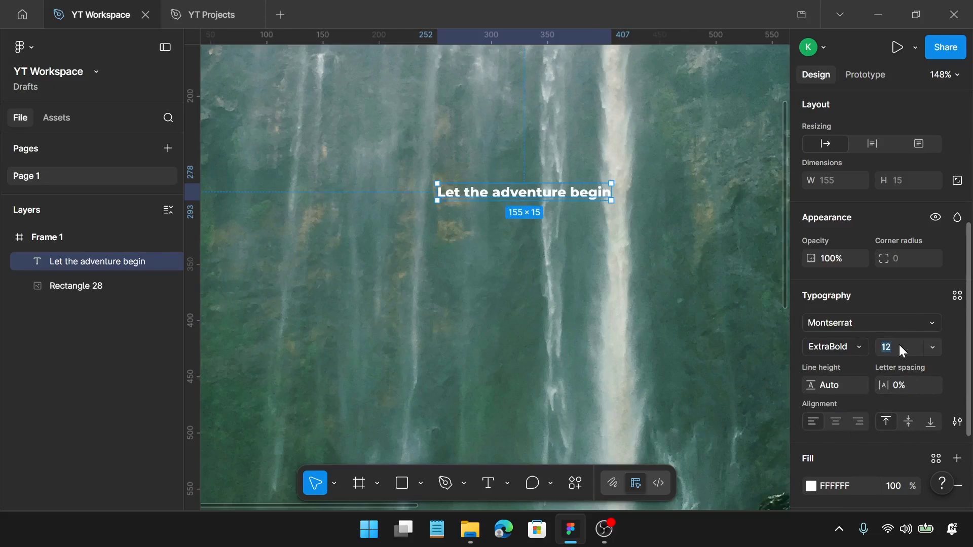
Set the heading's font size to 54 and its line height to 62.
type("54")
key("Return")
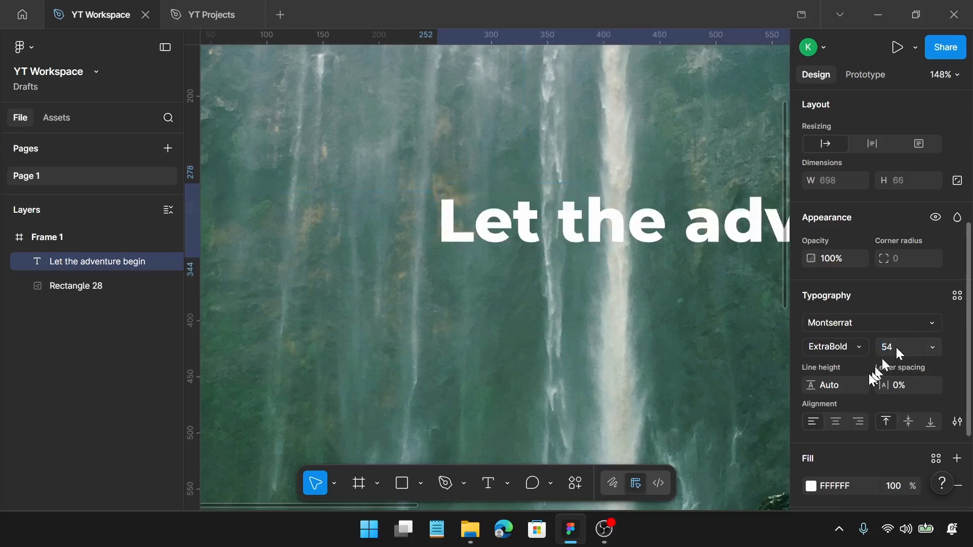
left_click(842, 387)
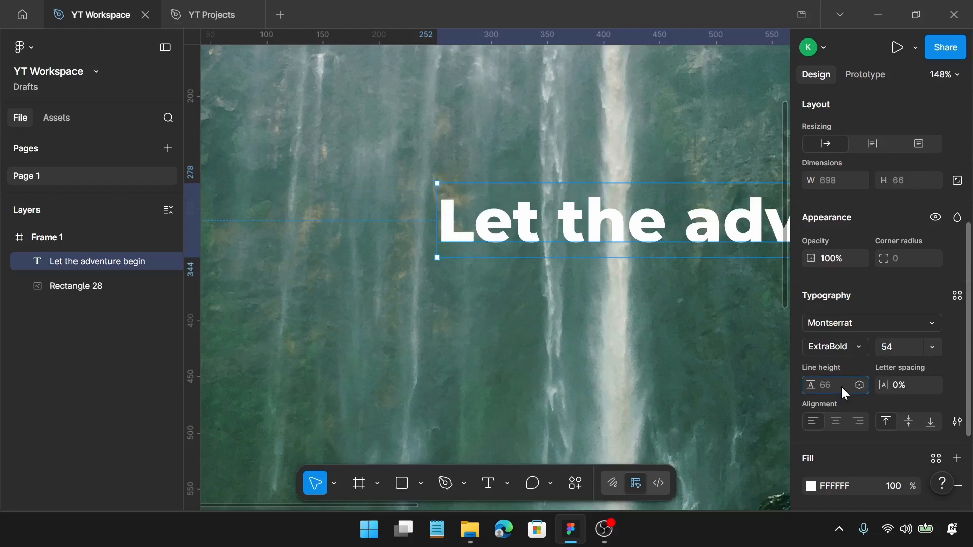
type("62")
key("Return")
Move the heading to X 62, Y 227 and narrow its text box to a width of 318 so it wraps onto three lines.
scroll(682, 339, "down", 3)
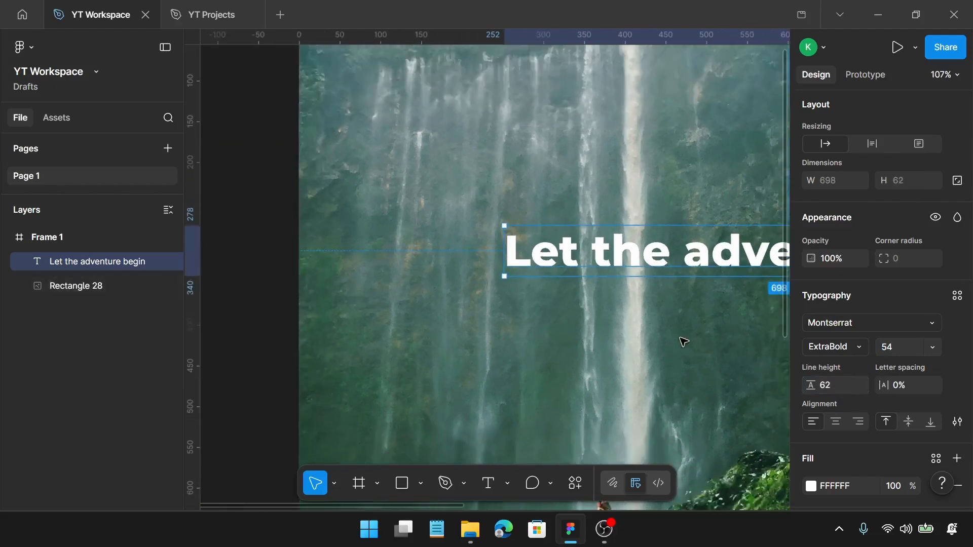
scroll(682, 341, "down", 3)
scroll(664, 341, "right", 4)
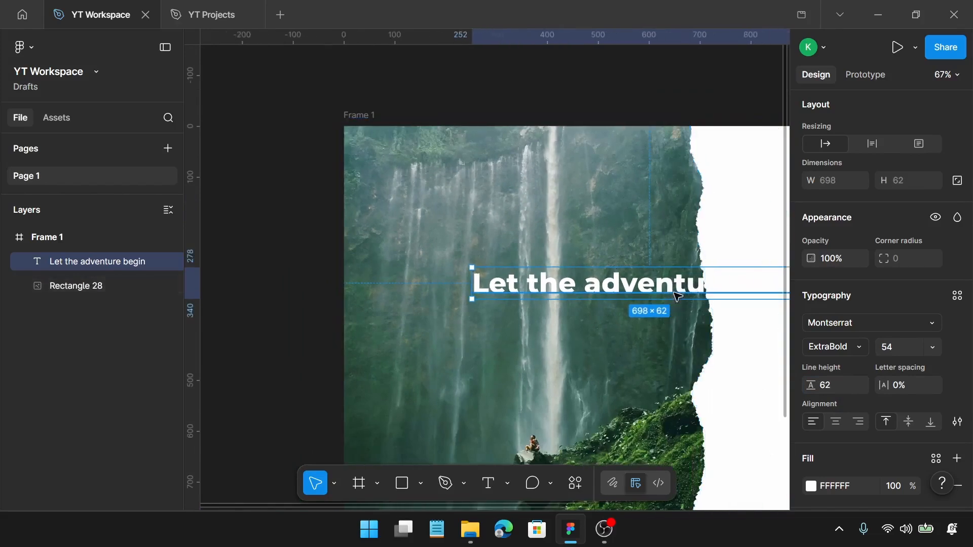
left_click_drag(676, 297, 612, 279)
scroll(612, 279, "down", 2)
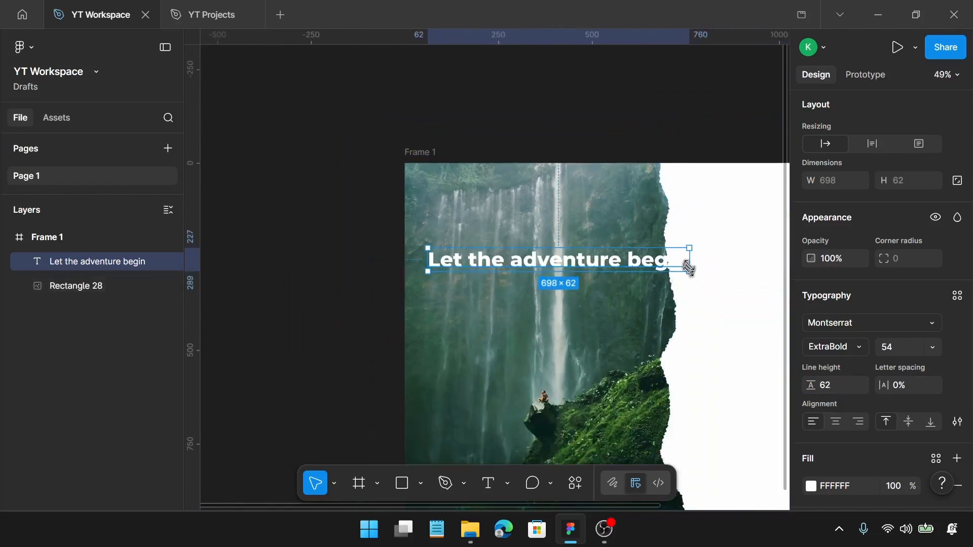
left_click_drag(681, 263, 545, 285)
scroll(537, 303, "up", 2)
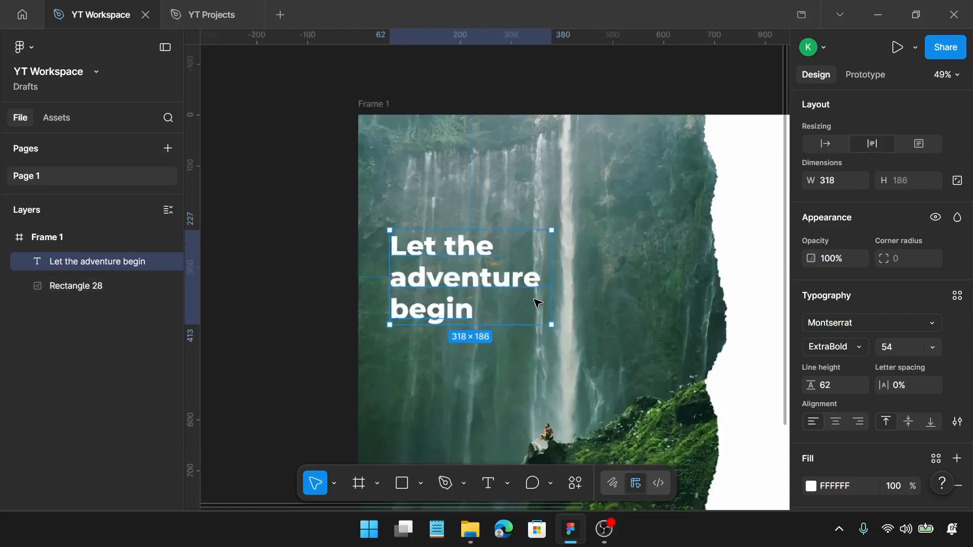
Move the wrapped heading across the waterfall image to X 128, Y 178.
scroll(537, 303, "up", 2)
left_click_drag(483, 279, 523, 247)
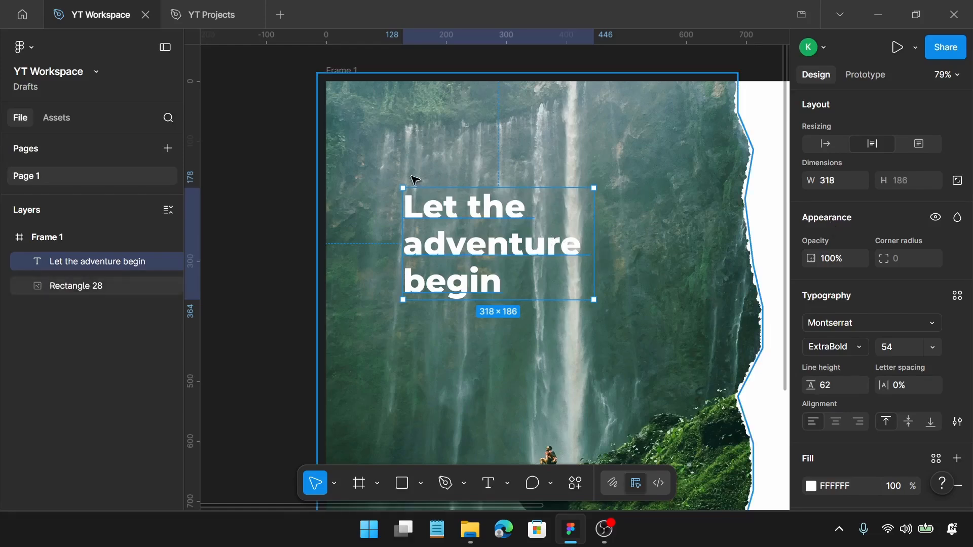
key("alt")
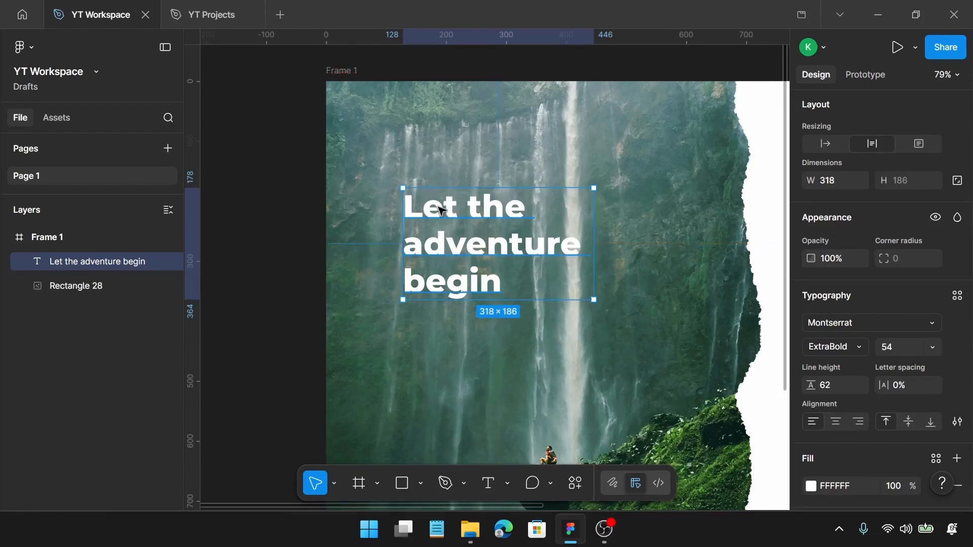
left_click(510, 184)
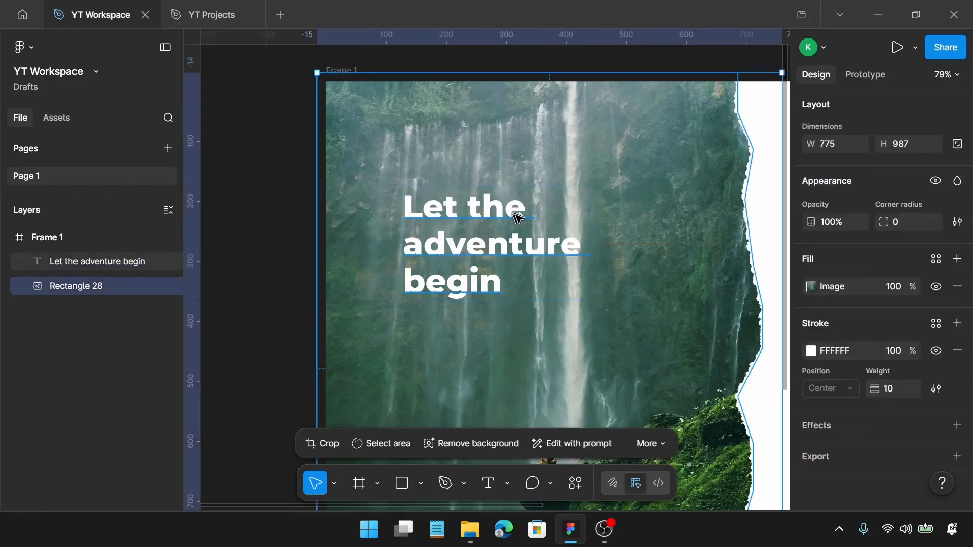
Nudge the heading right and down in single-pixel increments to X 145, Y 206, checking its spacing to the image edges.
left_click(521, 208)
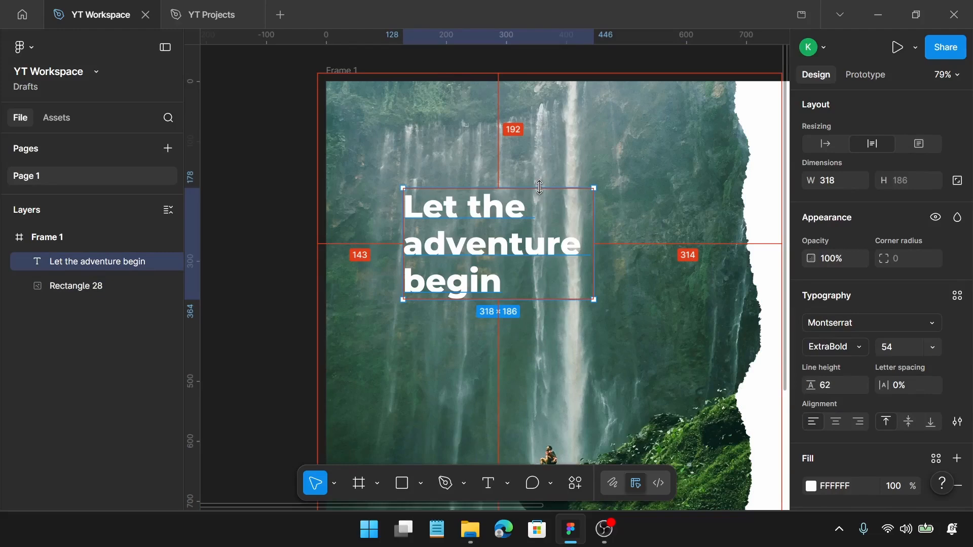
key("Right")
key("Down")
key("Down")
key("Down")
key("Down")
key("Down")
key("Down")
key("Down")
key("Down")
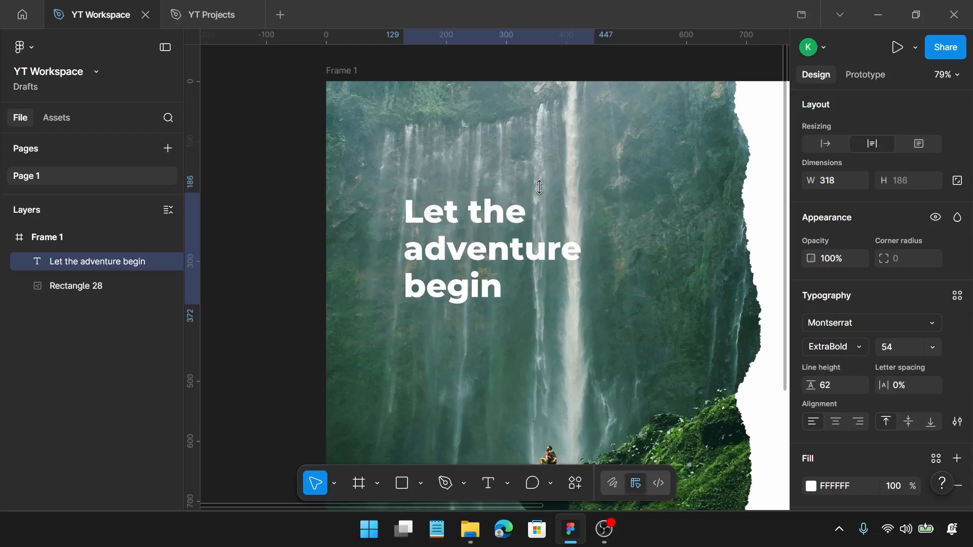
key("Right")
key("Right")
key("Right")
key("Right")
key("Right")
key("Right")
key("Right")
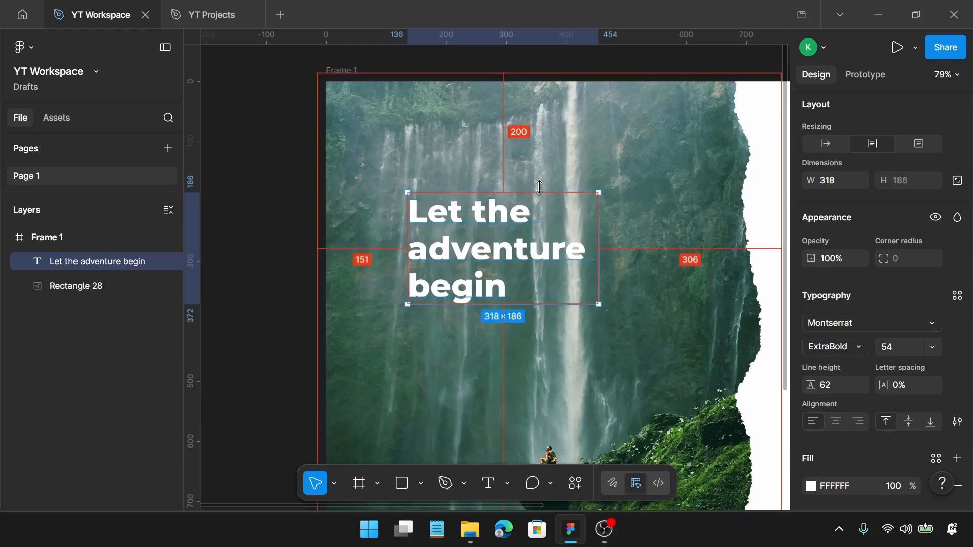
key("Down")
key("Down")
key("Down")
key("Down")
key("Down")
key("Down")
key("Down")
key("Down")
key("Down")
key("Right")
key("Right")
key("Right")
key("Right")
key("Right")
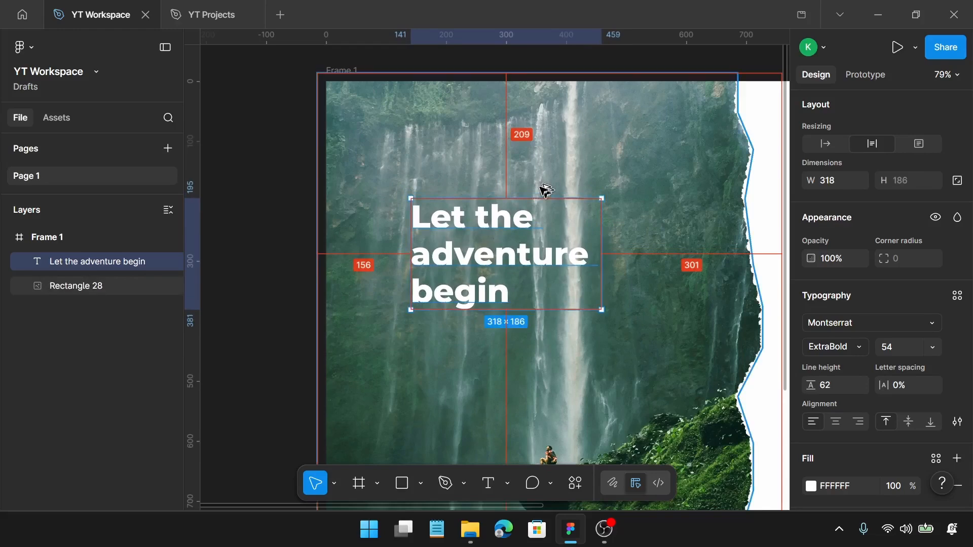
key("Down")
key("Down")
key("Down")
key("Down")
key("Down")
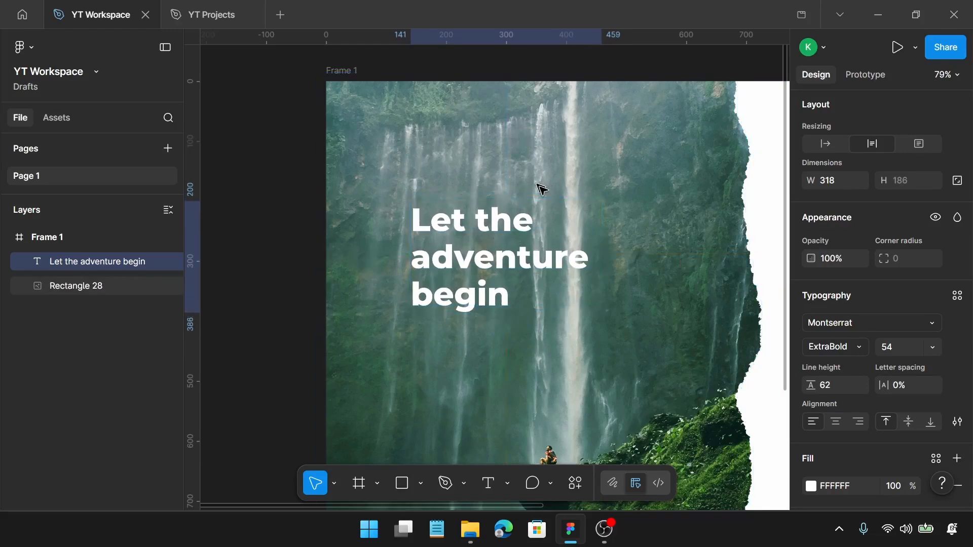
key("Down")
key("Down")
key("Down")
key("Down")
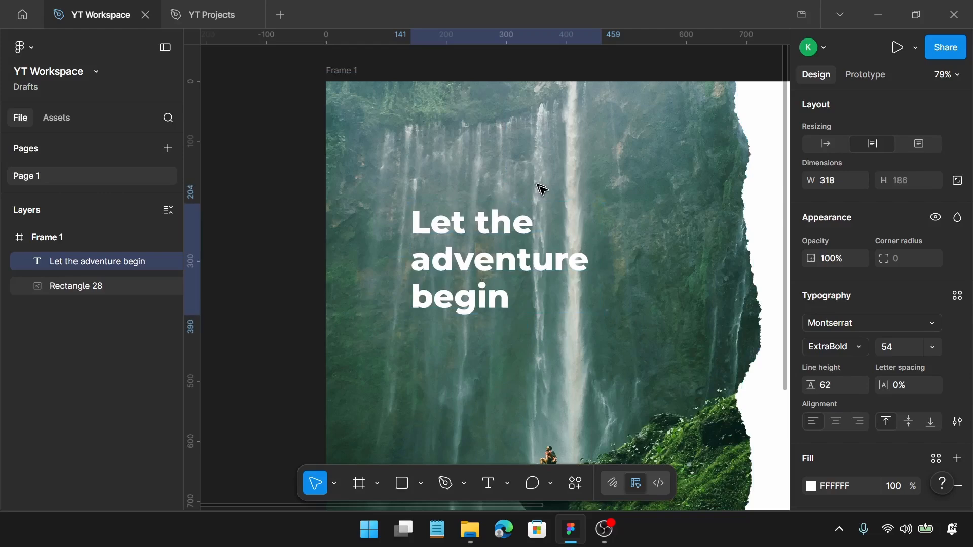
key("Down")
key("Down")
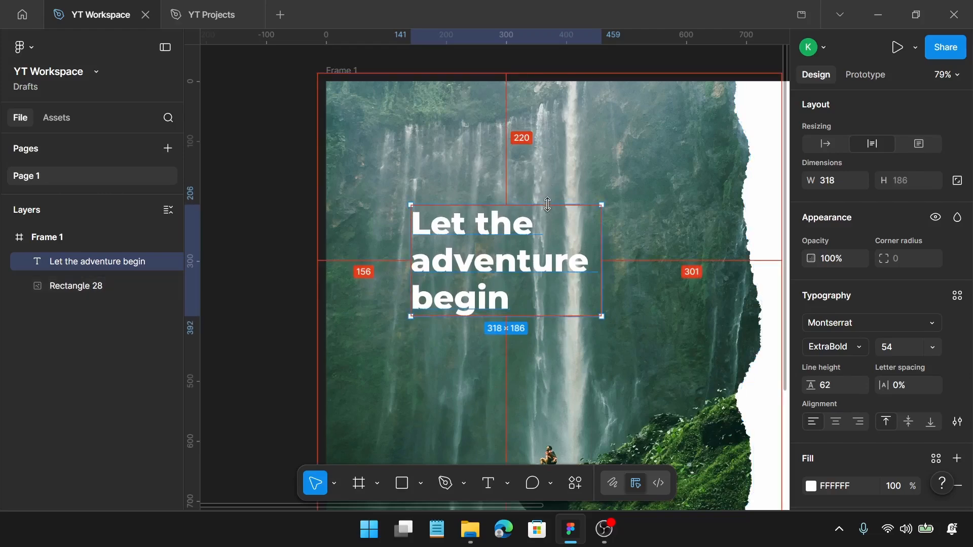
key("Right")
key("Right")
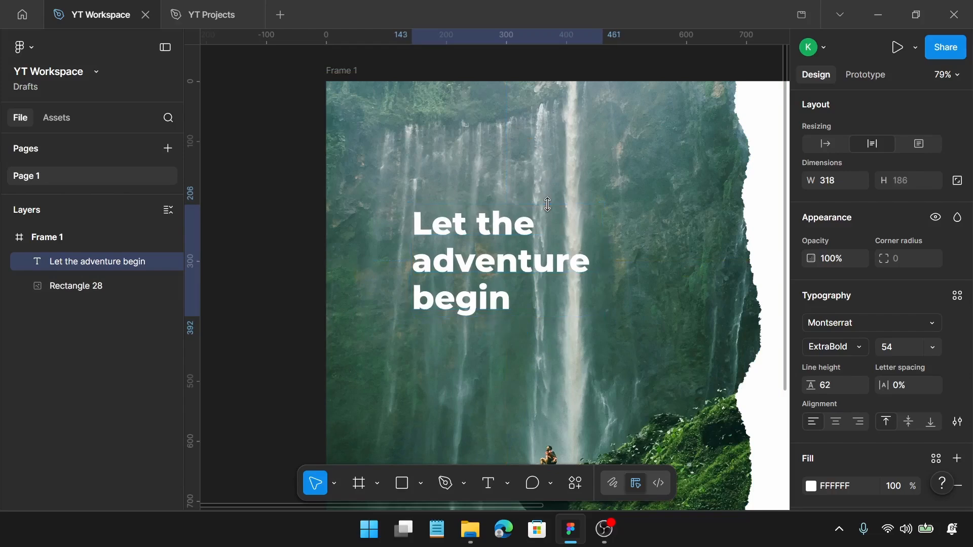
key("Right")
key("Right")
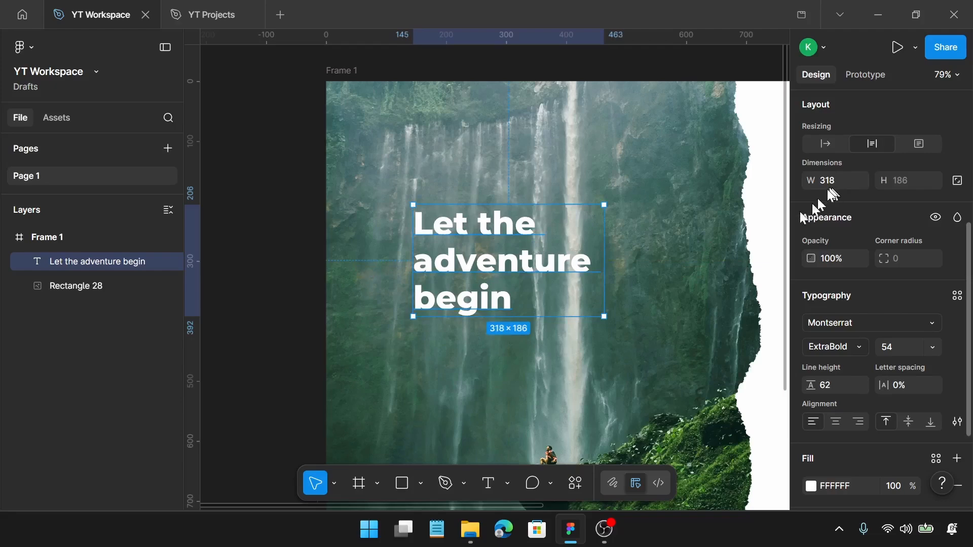
Add a drop shadow effect with its default settings to the heading text.
left_click(734, 225)
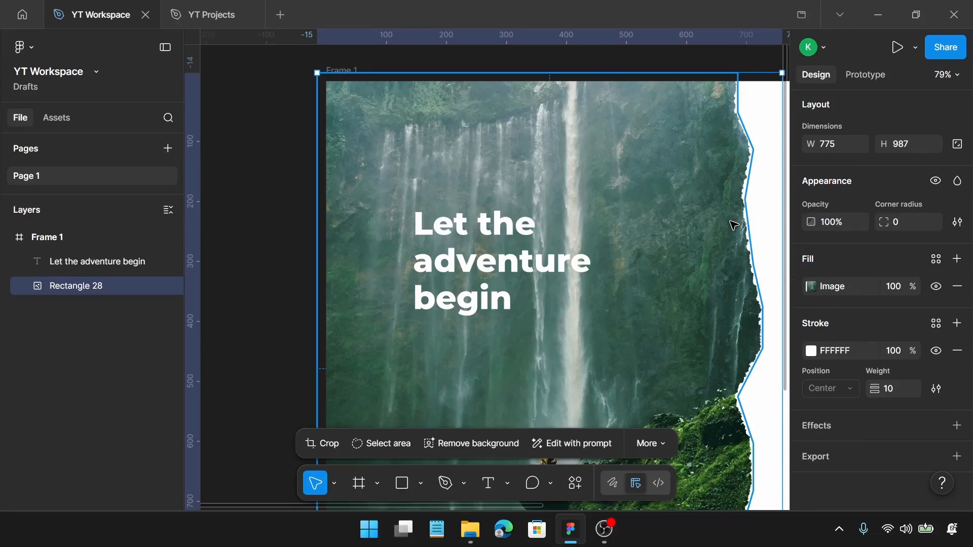
scroll(735, 225, "down", 2)
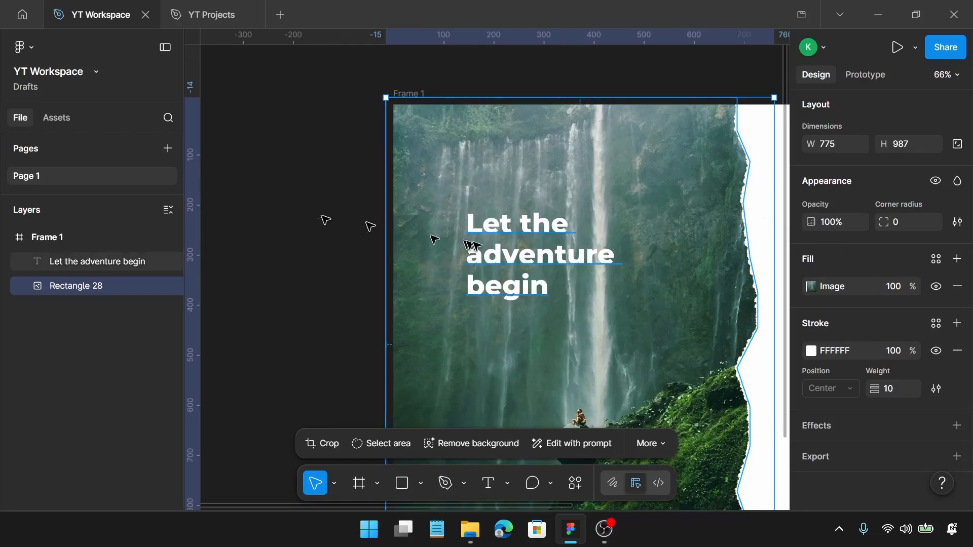
left_click(518, 256)
scroll(917, 324, "down", 4)
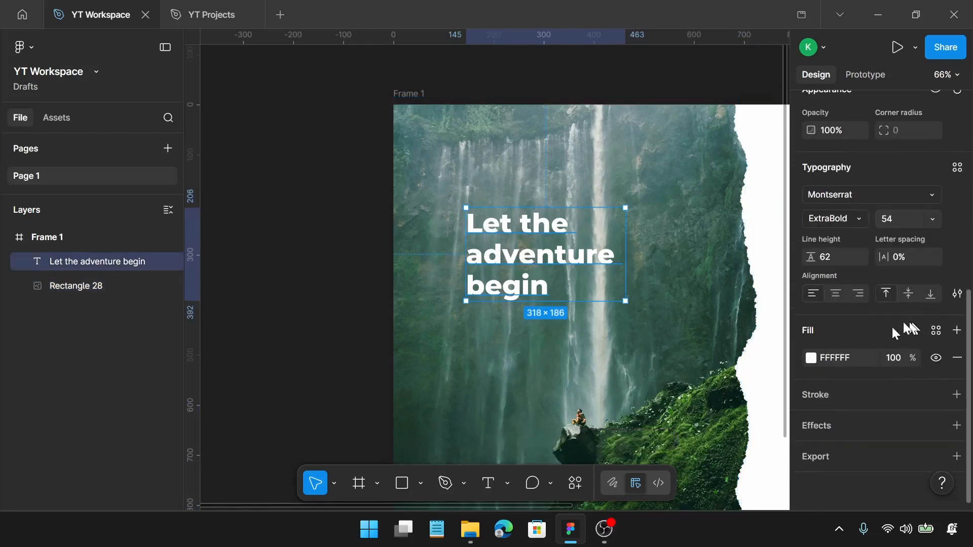
left_click(956, 427)
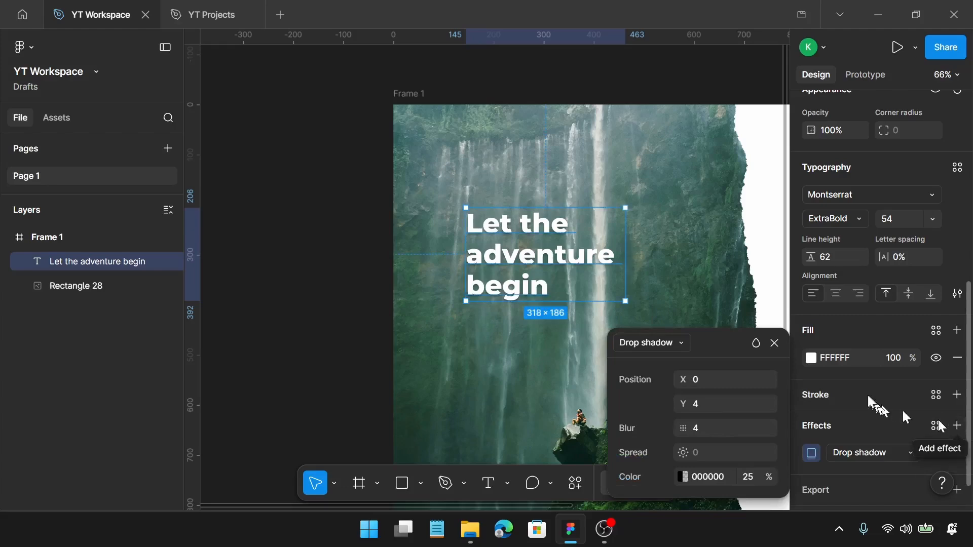
left_click(774, 343)
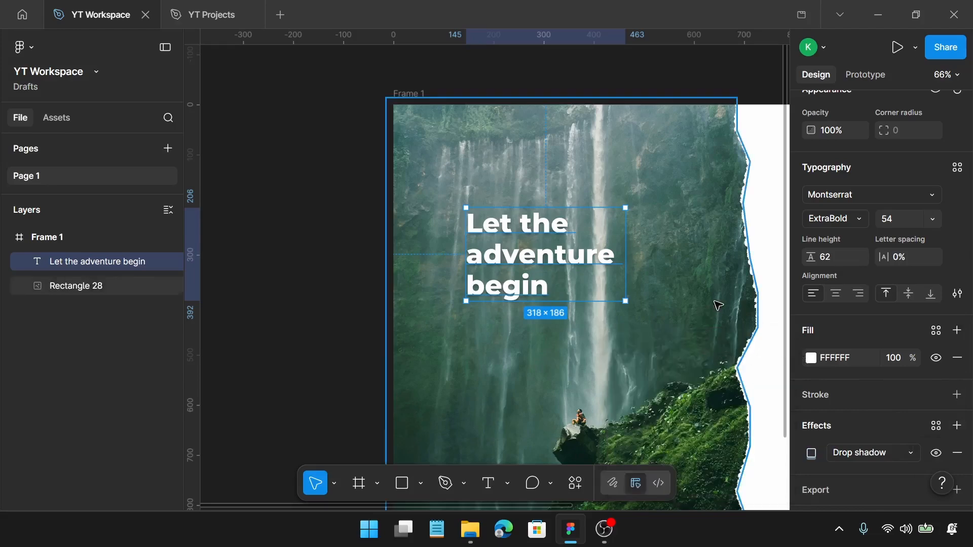
scroll(717, 304, "down", 2)
scroll(717, 304, "down", 1)
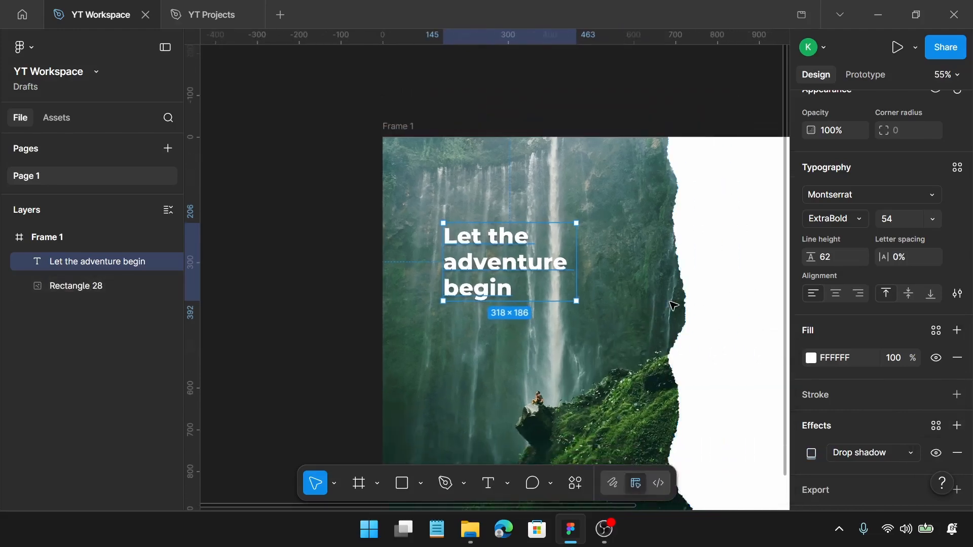
Change the fill of Frame 1 to black (000000) behind the torn waterfall image.
left_click(713, 296)
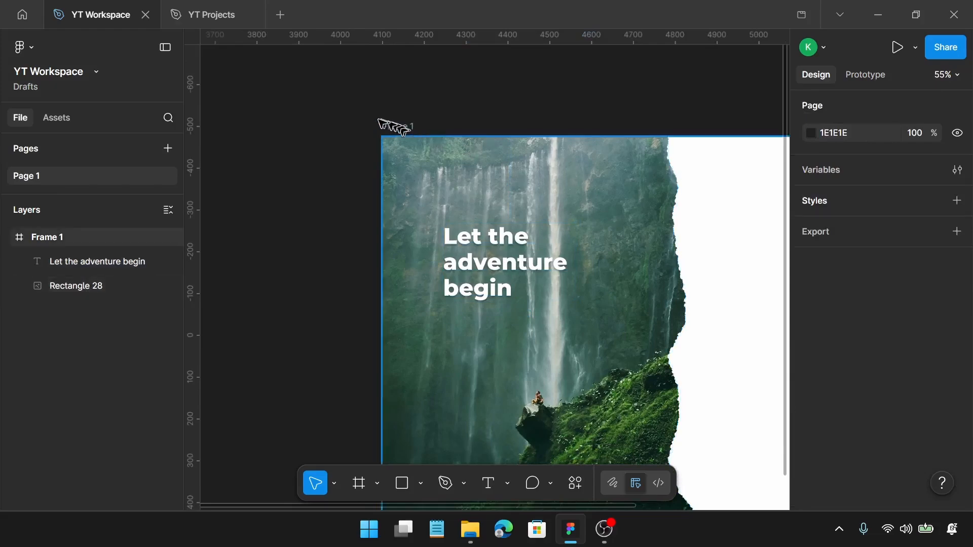
left_click(388, 133)
scroll(879, 338, "down", 5)
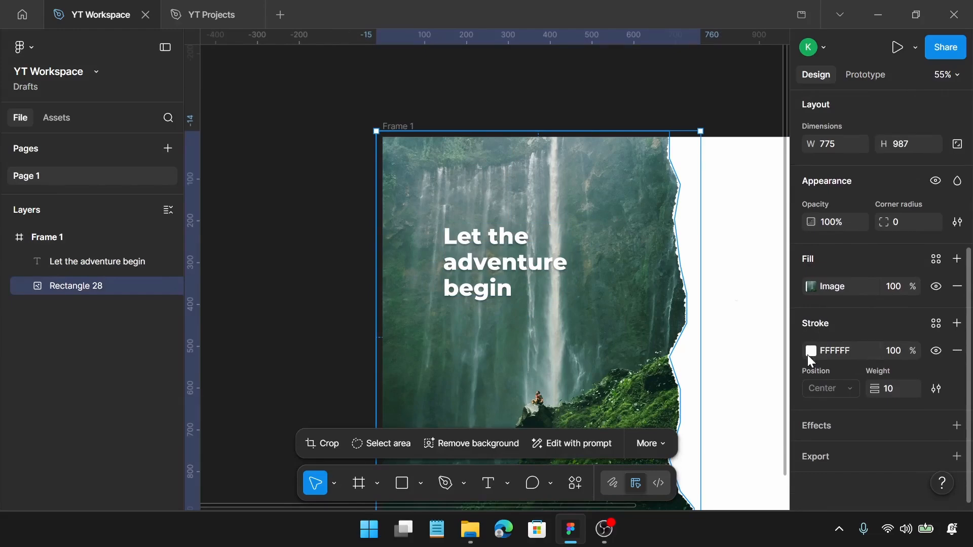
left_click(391, 125)
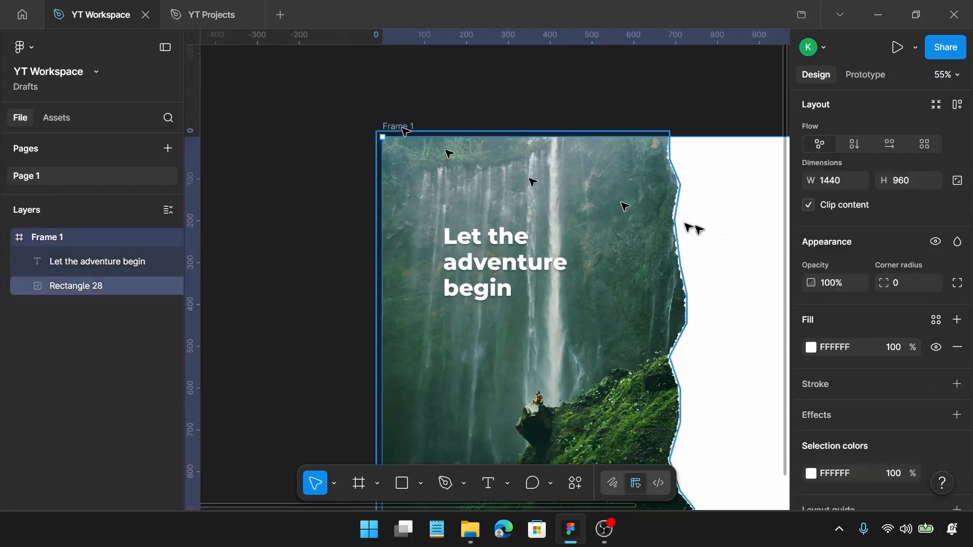
scroll(862, 372, "down", 1)
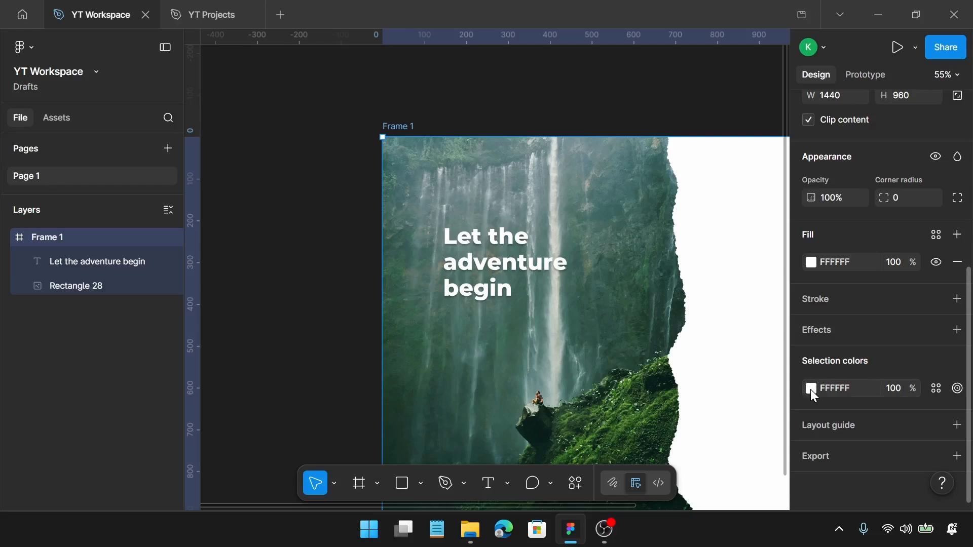
left_click(810, 262)
left_click_drag(693, 293, 600, 388)
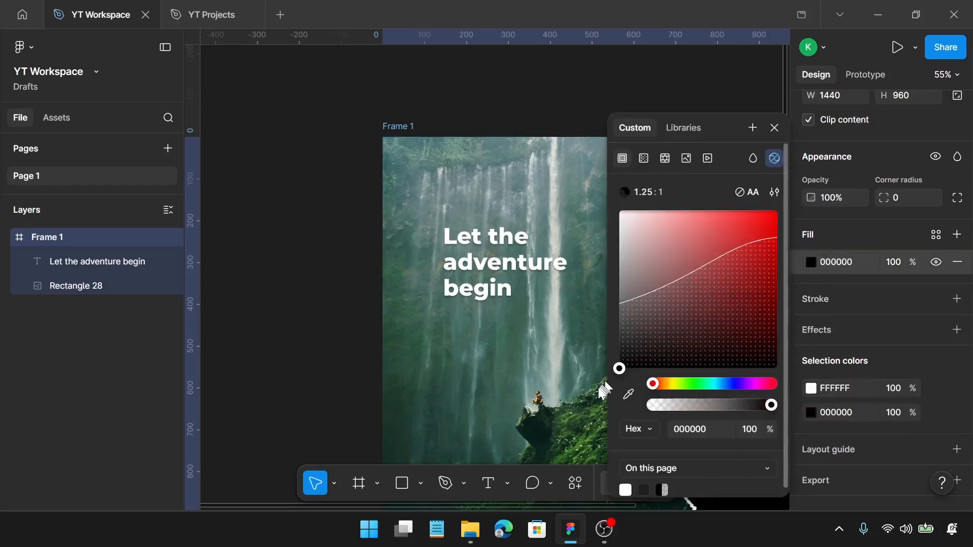
left_click(774, 128)
scroll(505, 314, "right", 2)
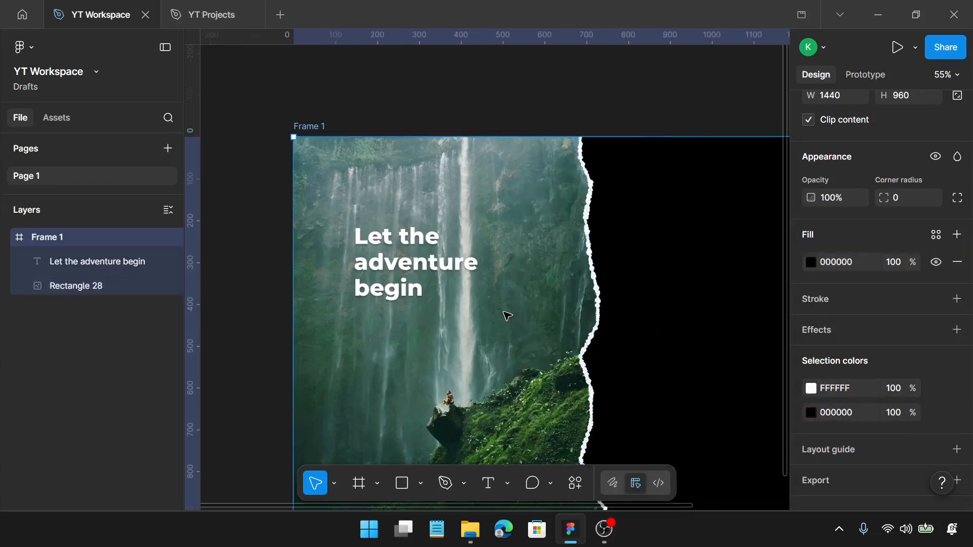
scroll(504, 315, "down", 2)
scroll(495, 306, "right", 2)
scroll(636, 278, "down", 2)
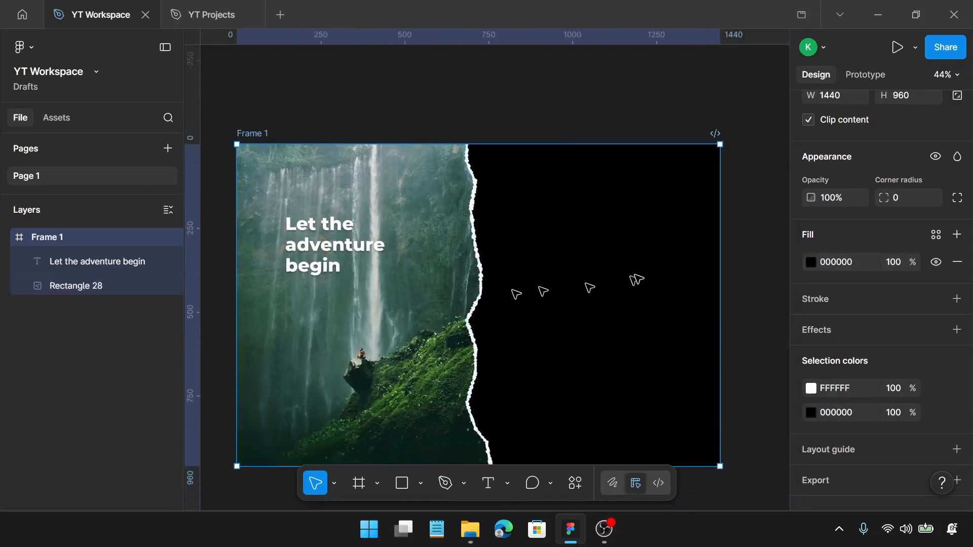
left_click(642, 276)
Add the text "Create an account" in the upper part of the black area beside the torn image.
scroll(652, 270, "up", 1)
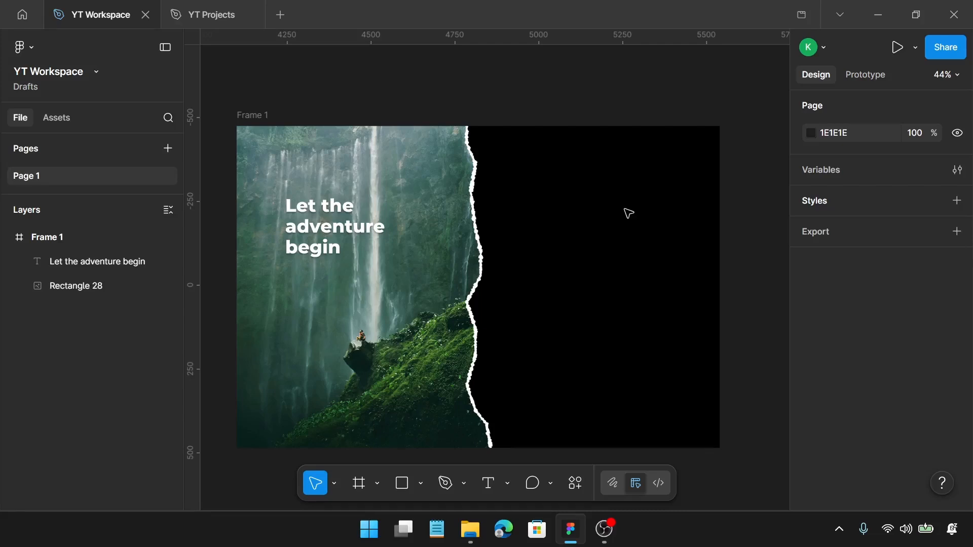
key("t")
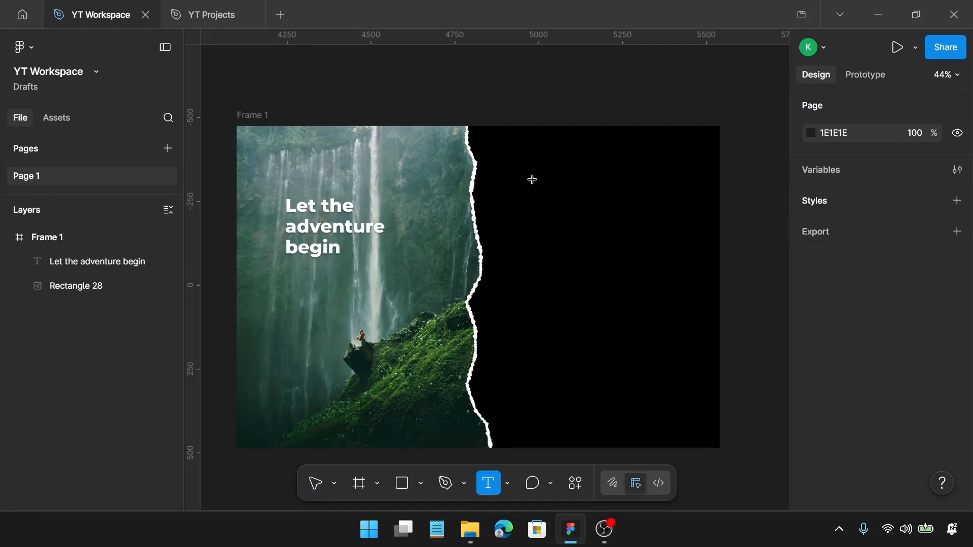
left_click(533, 181)
type("Cre")
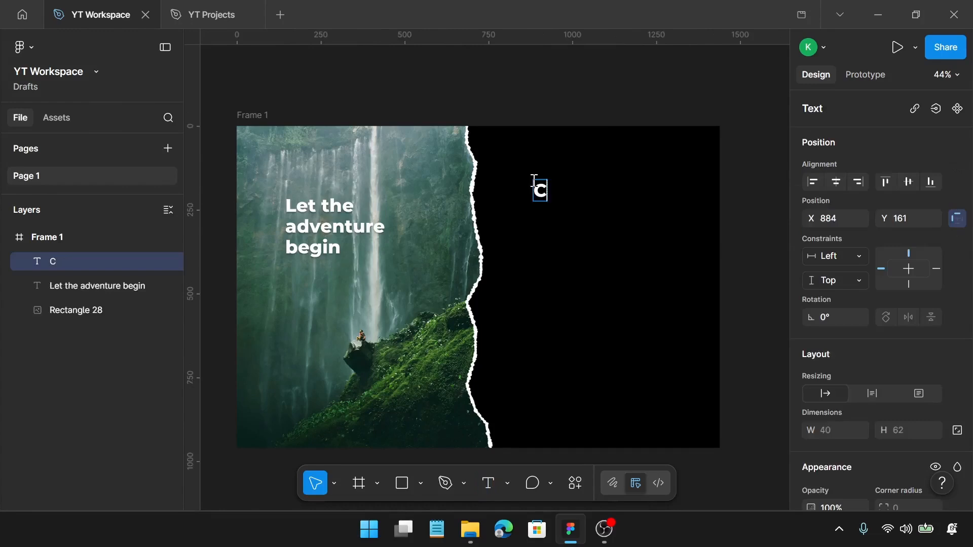
type("ate an")
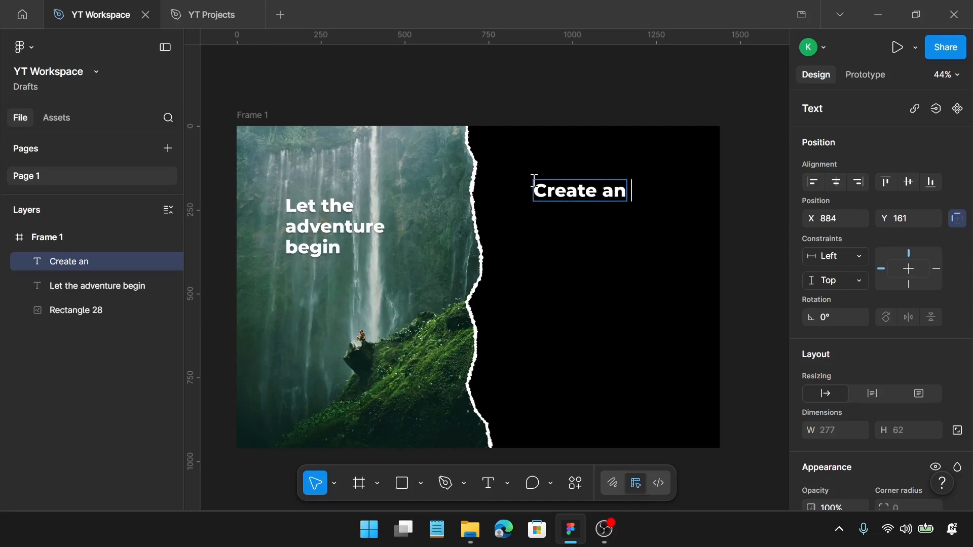
type(" account")
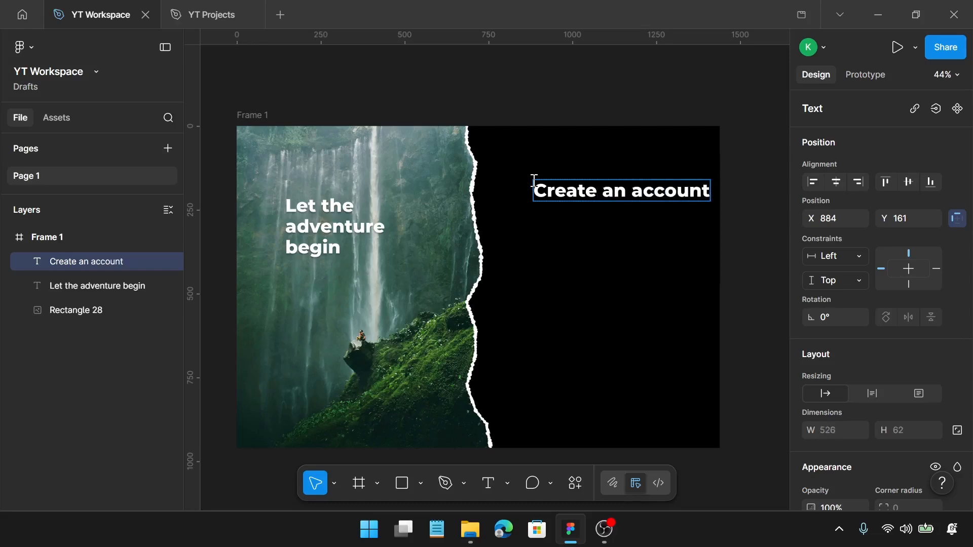
key("Escape")
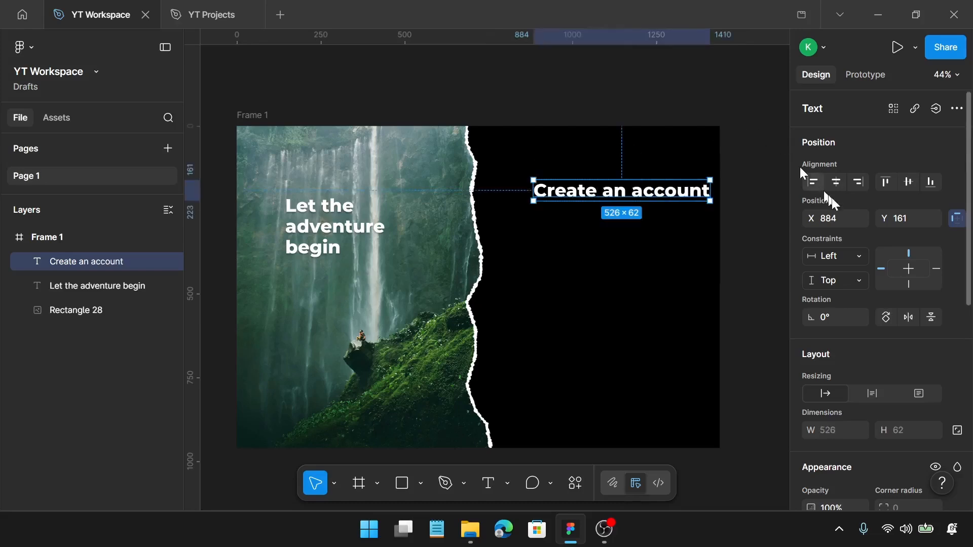
Style the "Create an account" text as Medium, size 42, line height 50, and move it to X 861, Y 143.
scroll(847, 253, "down", 7)
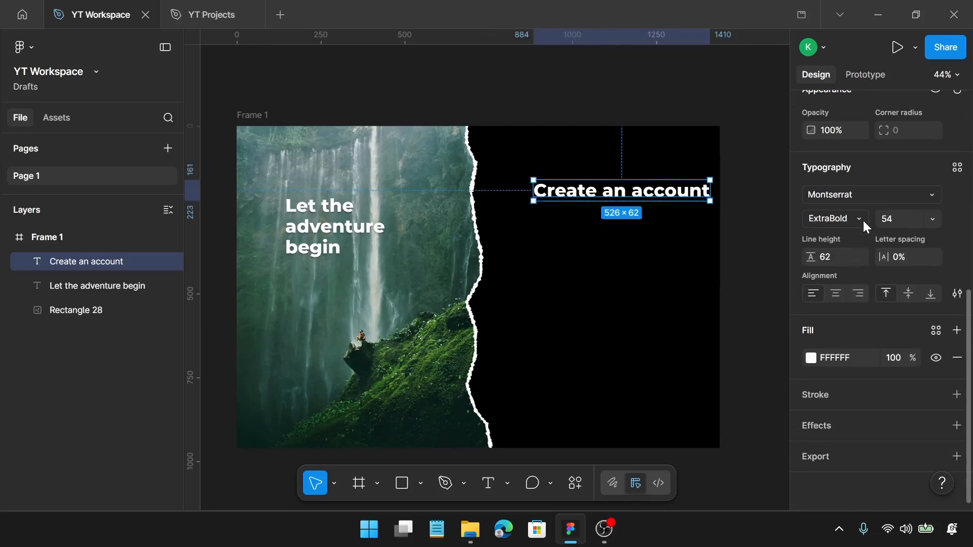
left_click(862, 219)
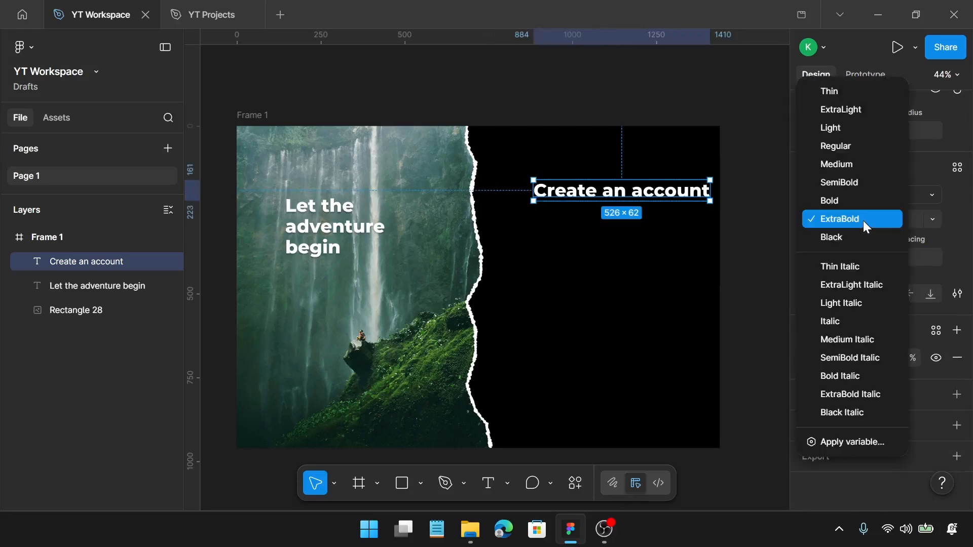
left_click(873, 163)
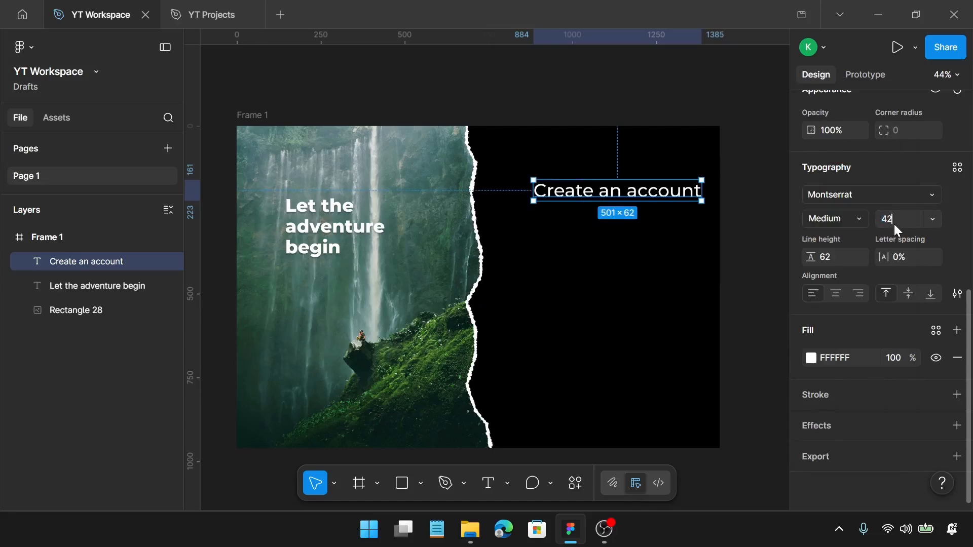
key("Return")
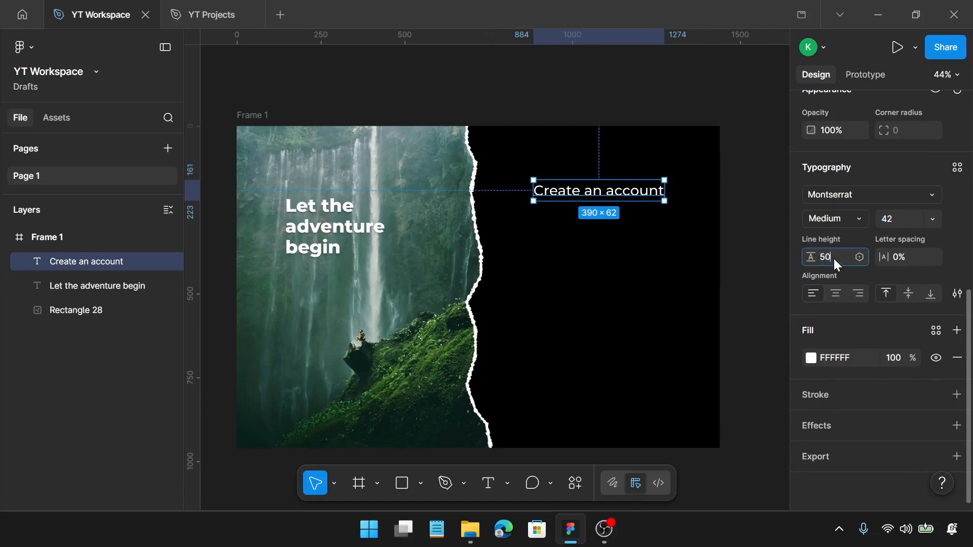
key("Return")
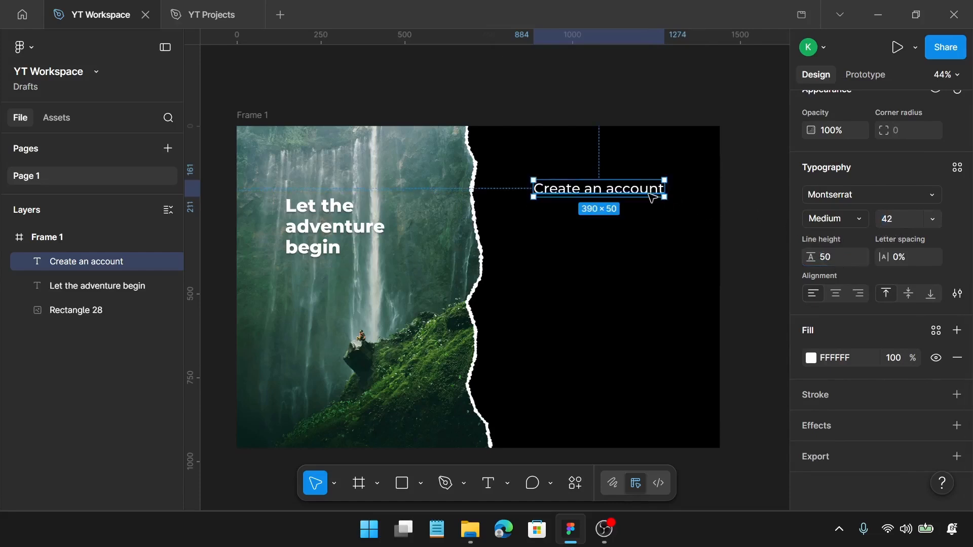
left_click_drag(649, 194, 646, 188)
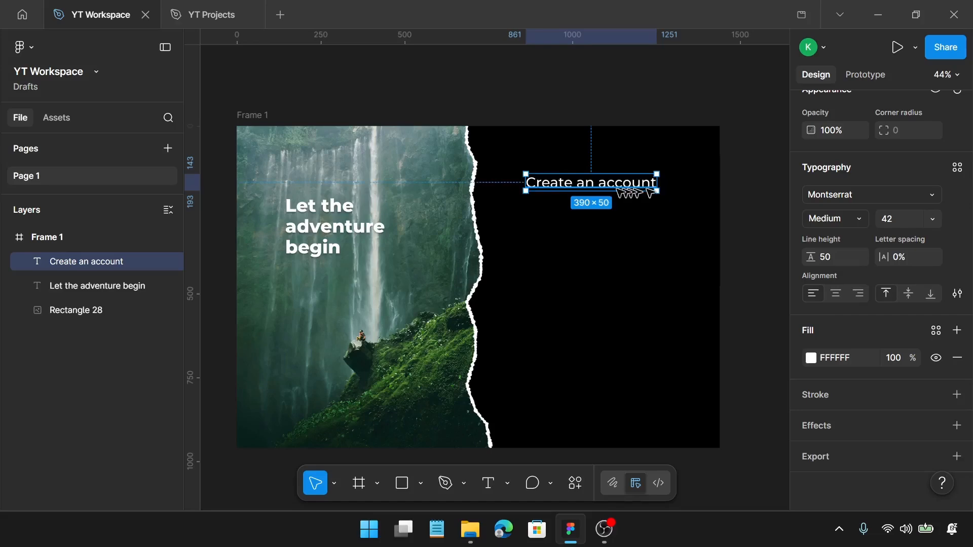
Draw a rectangle about 488 × 59 on the black area below the "Create an account" text.
scroll(585, 223, "up", 5)
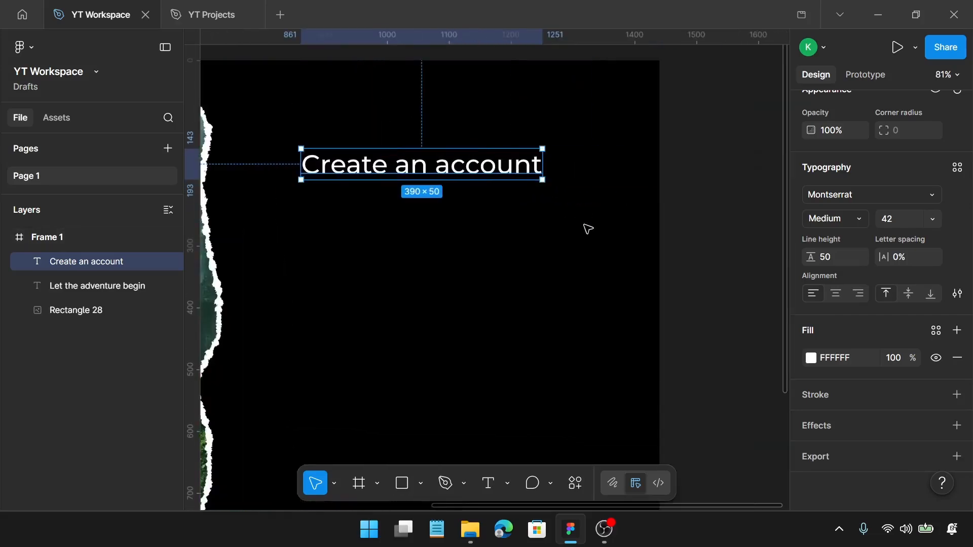
scroll(588, 229, "left", 2)
scroll(590, 230, "up", 1)
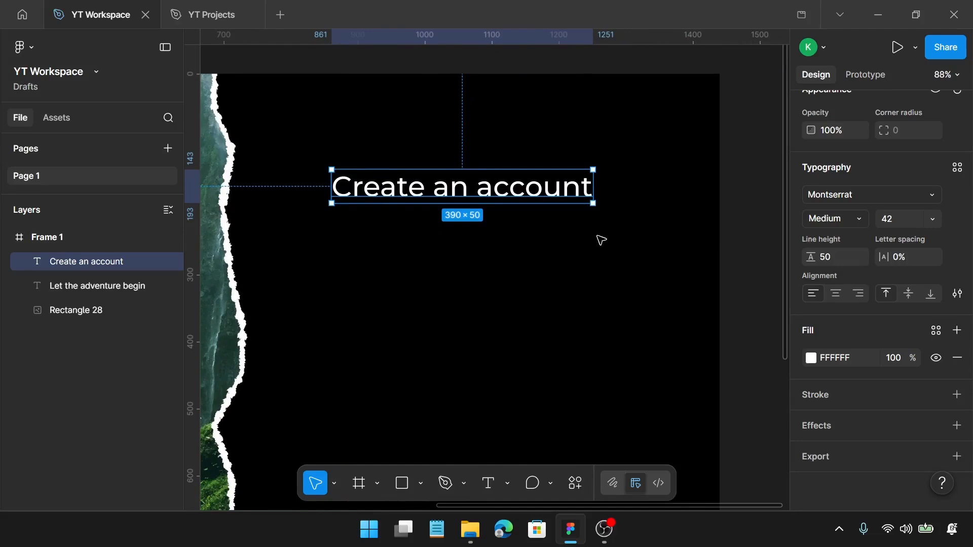
key("r")
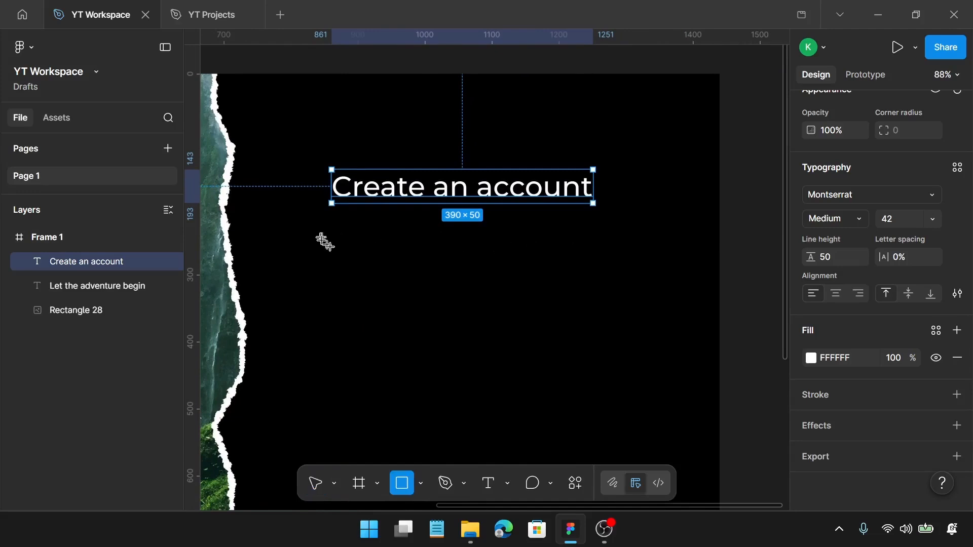
left_click_drag(322, 237, 648, 278)
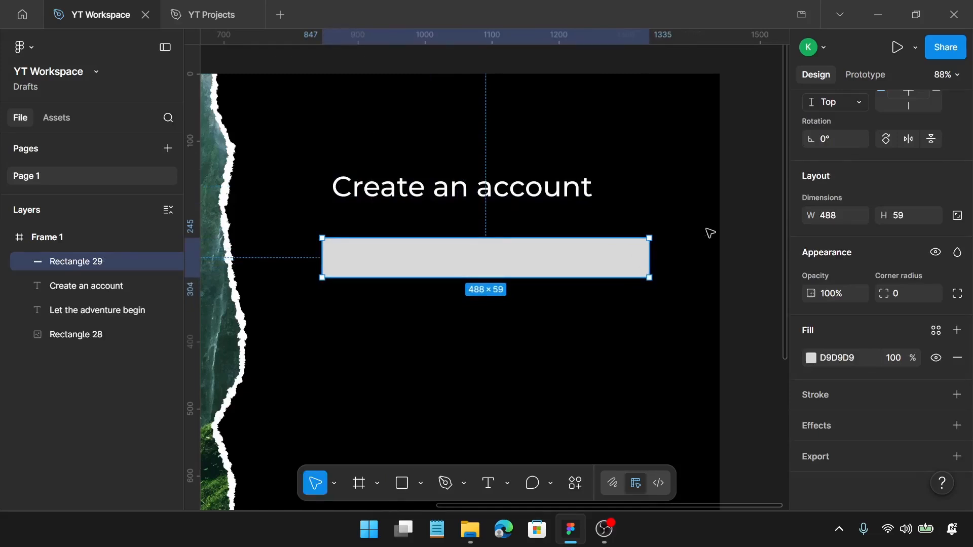
Set the new rectangle's width to 460 and height to 45.
left_click(822, 214)
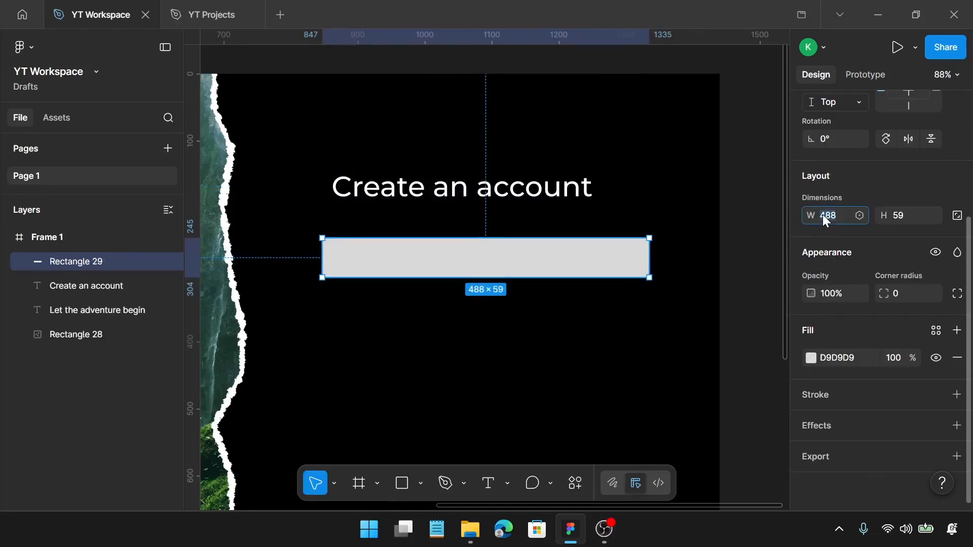
key("Return")
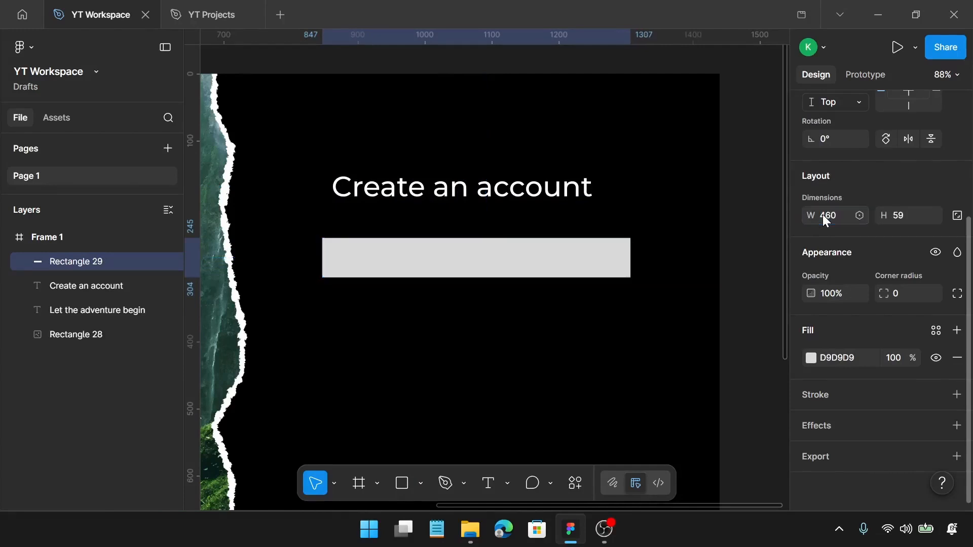
left_click(906, 217)
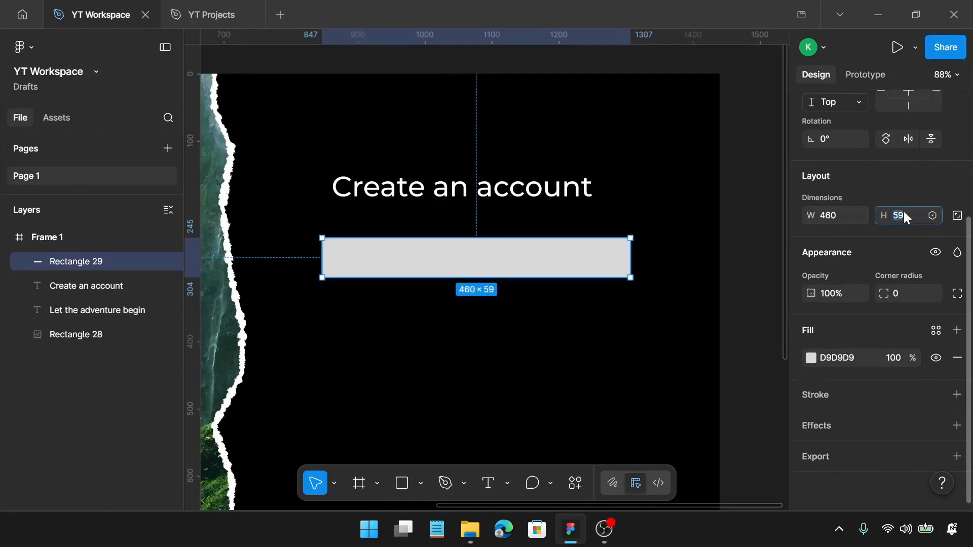
type("45")
key("Return")
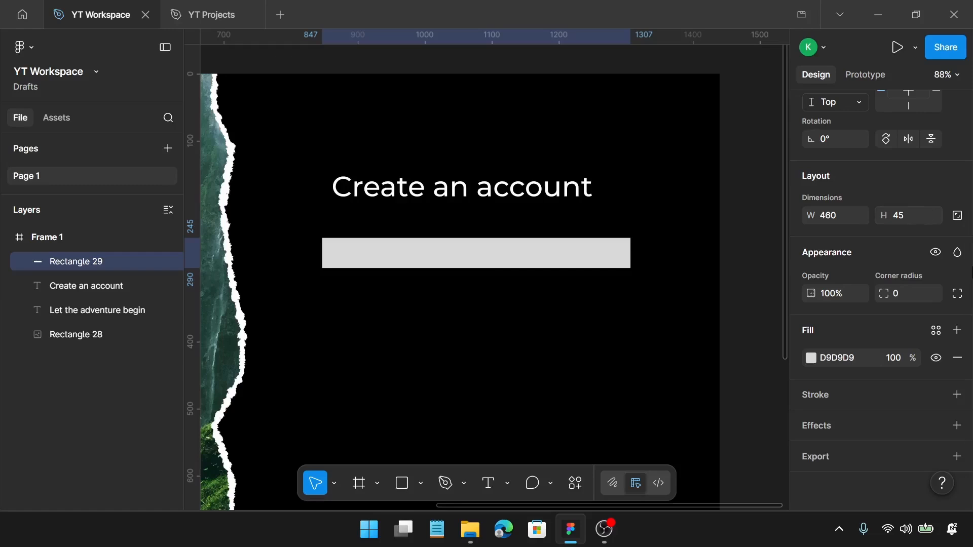
Give the rectangle a white (FFFFFF) stroke and remove its grey fill, leaving an outlined input field.
left_click(957, 395)
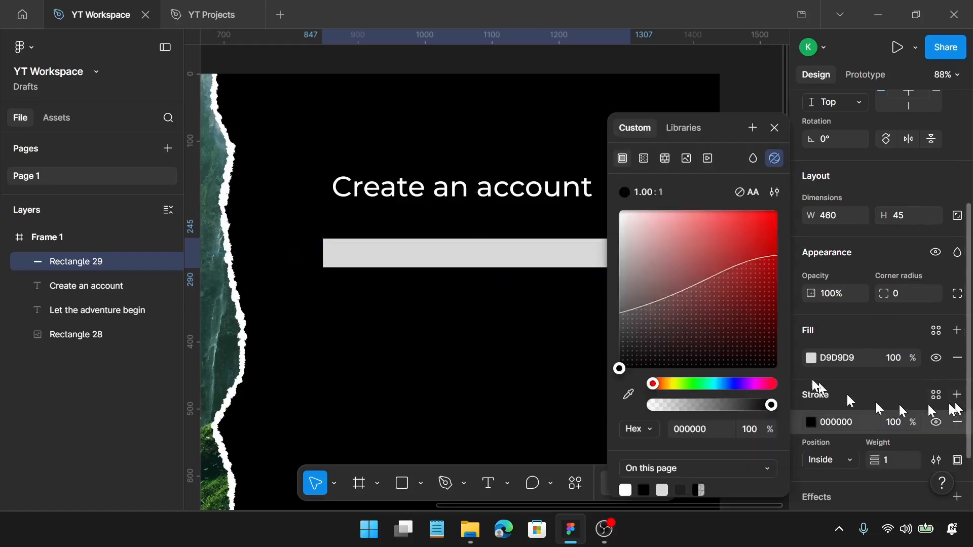
left_click_drag(704, 287, 600, 182)
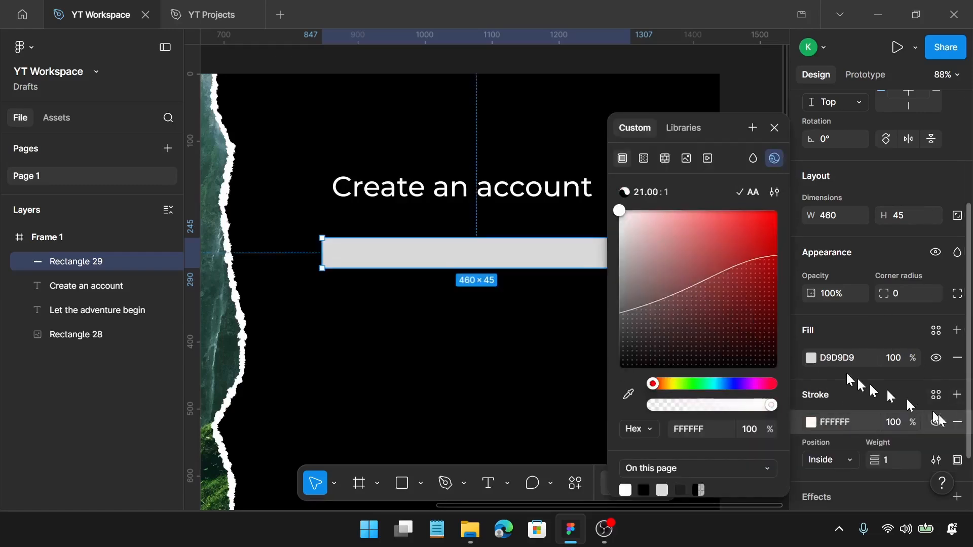
left_click(957, 357)
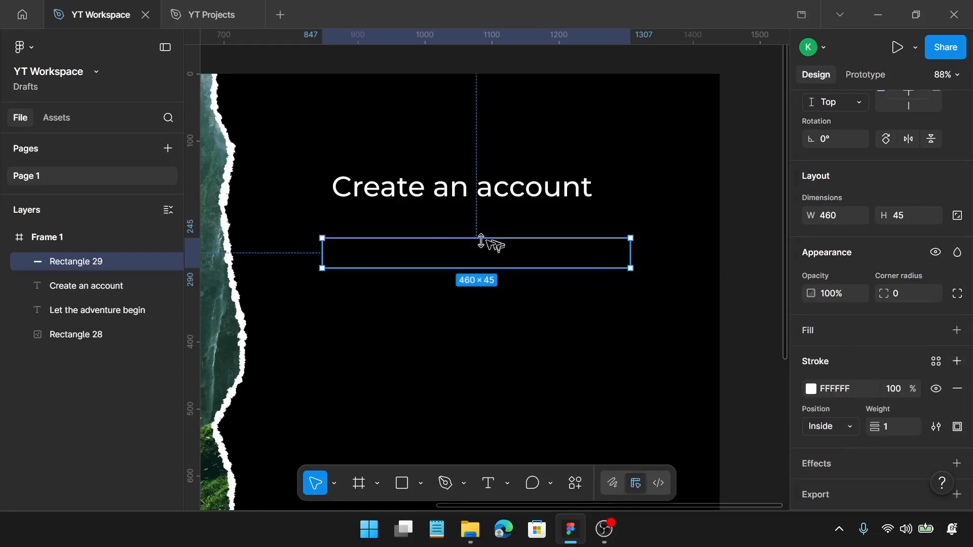
Add the text "First name" inside the outlined input field, near its left end.
scroll(365, 264, "up", 5)
scroll(365, 265, "left", 2)
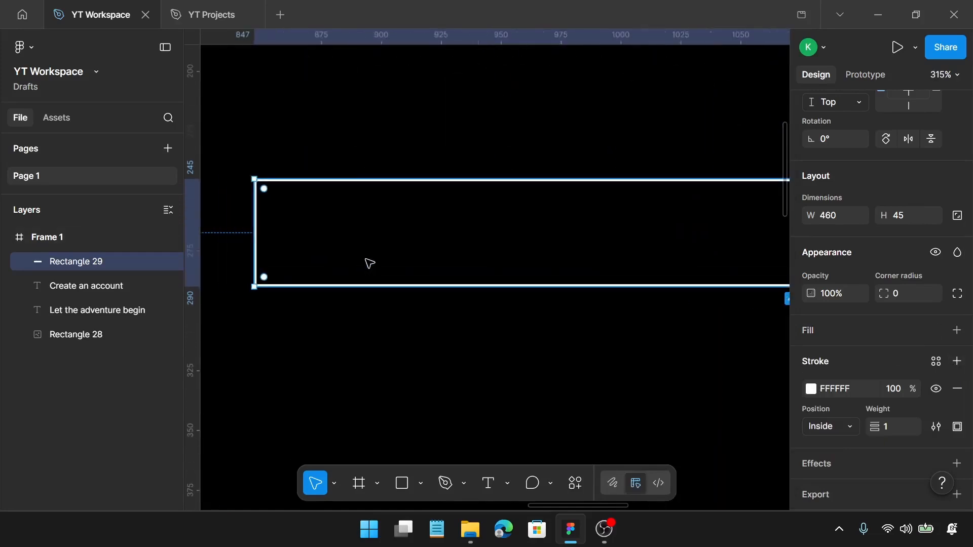
key("t")
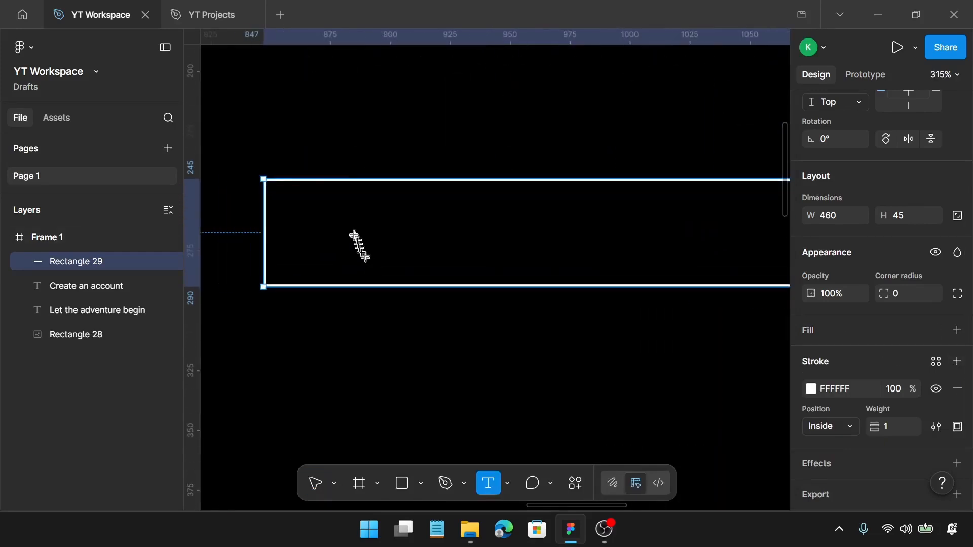
left_click(323, 175)
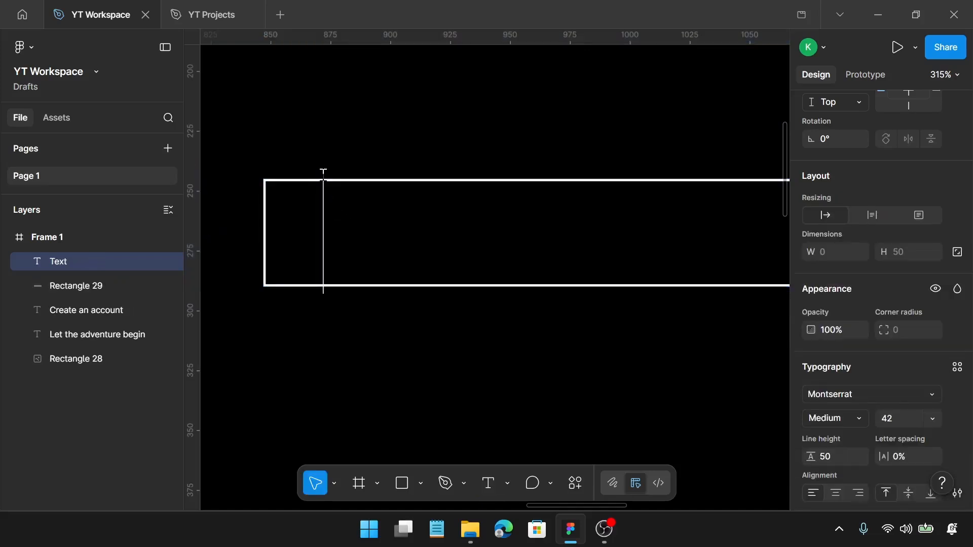
type("F")
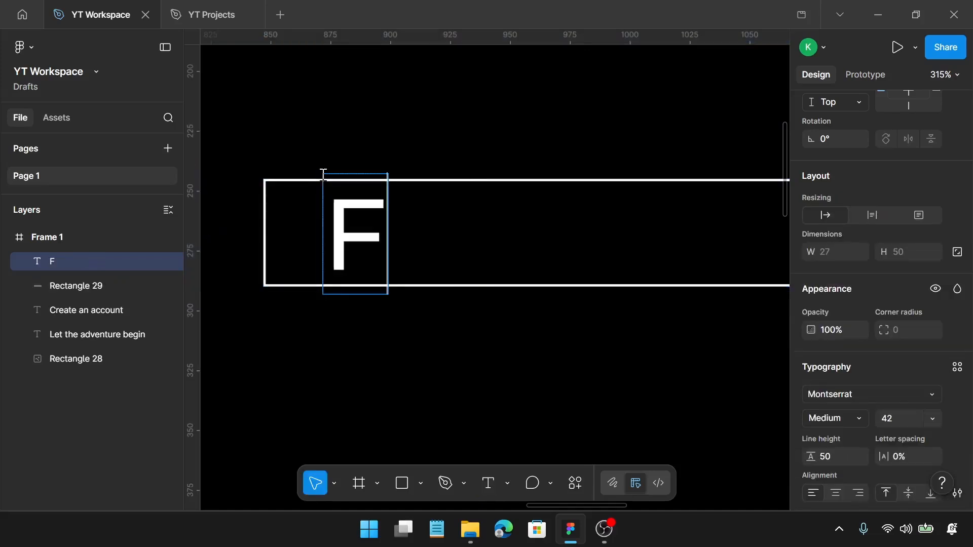
type("irst na")
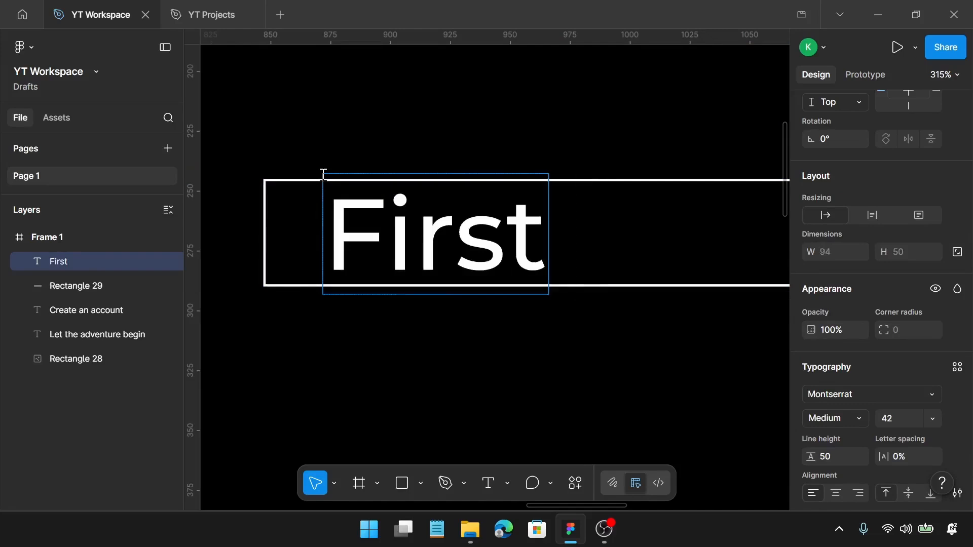
type("me")
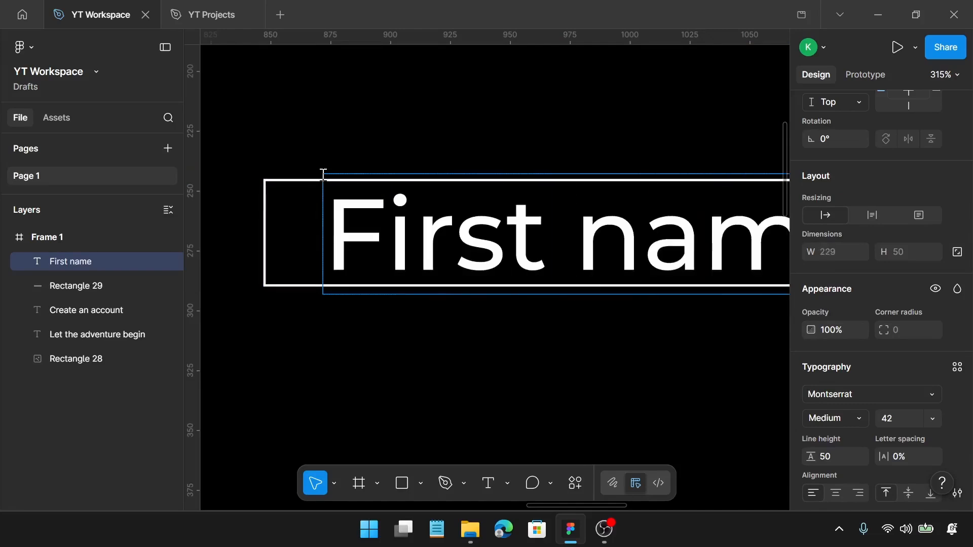
key("Escape")
Change the "First name" text to the Inter font in Regular weight.
scroll(836, 340, "down", 3)
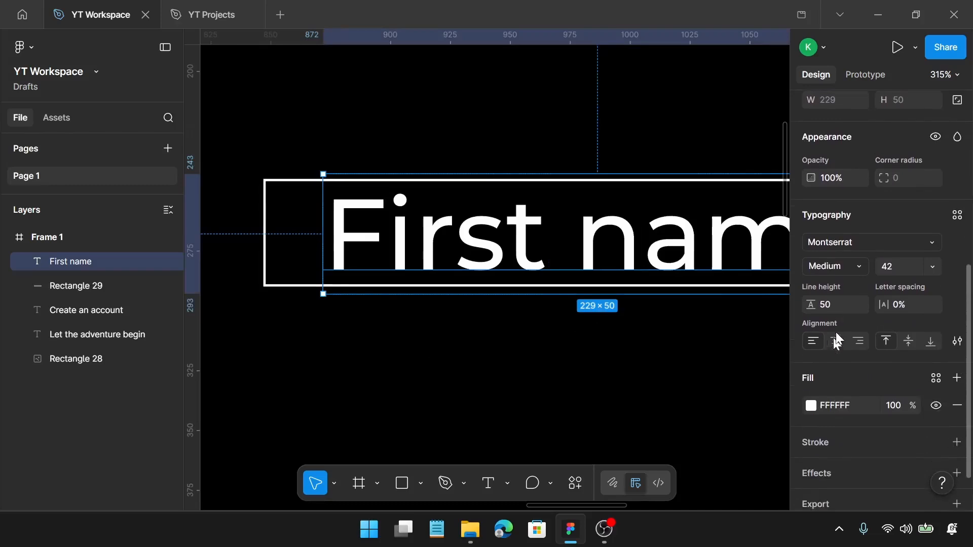
left_click(852, 264)
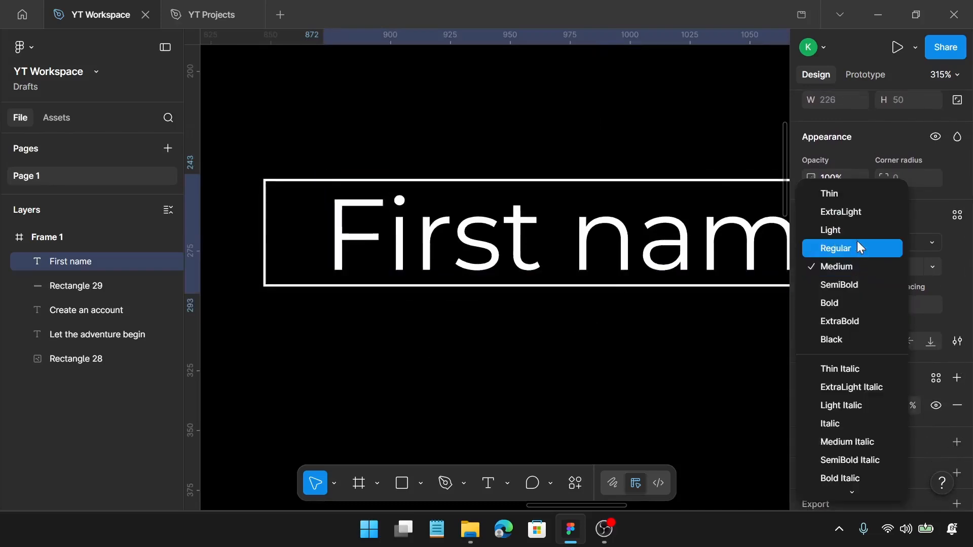
left_click(860, 248)
left_click(863, 245)
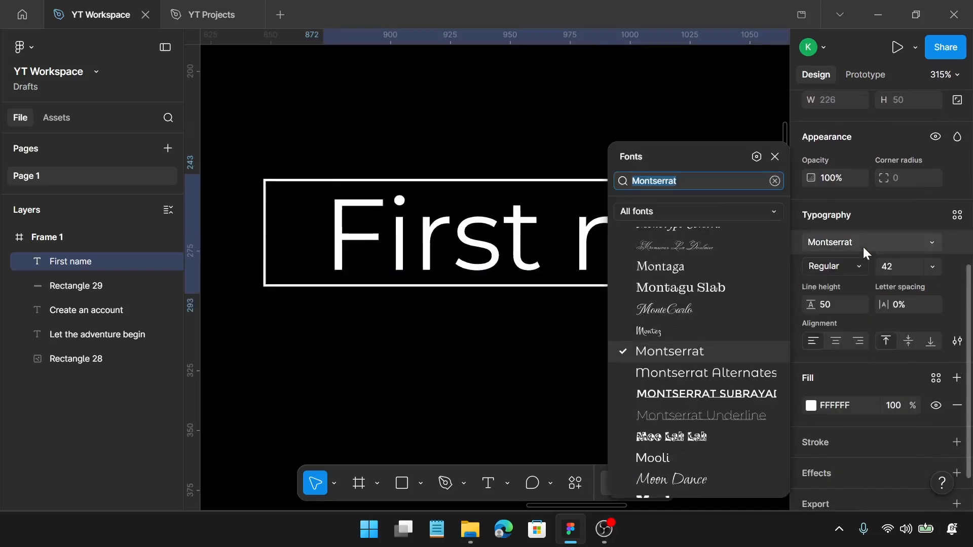
key("BackSpace")
type("int")
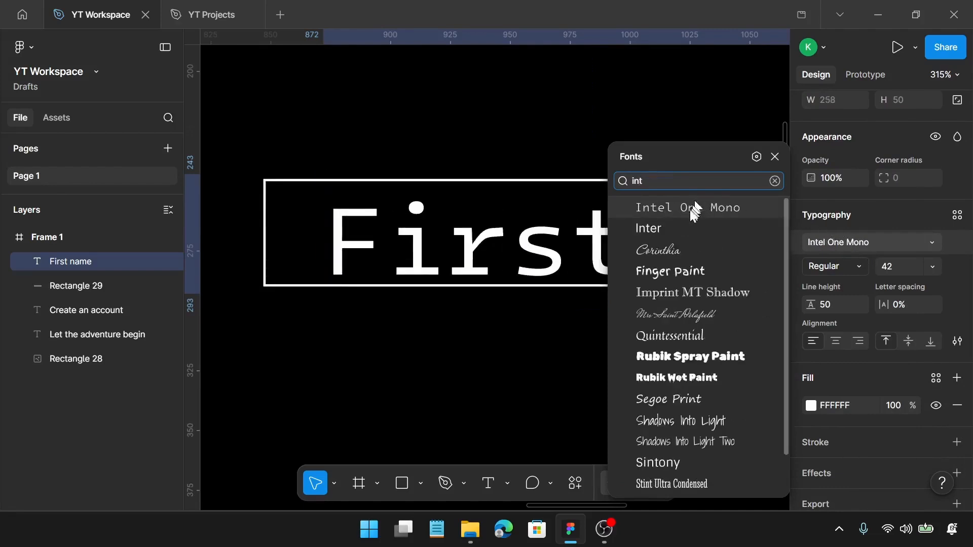
left_click(687, 223)
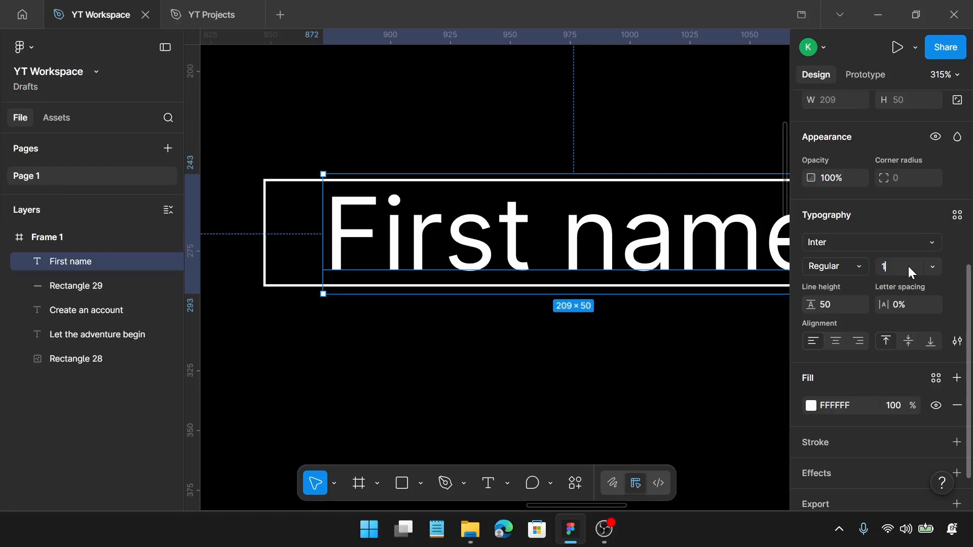
Set the "First name" text to size 16 with a line height of 24.
left_click(908, 266)
type("16")
key("Return")
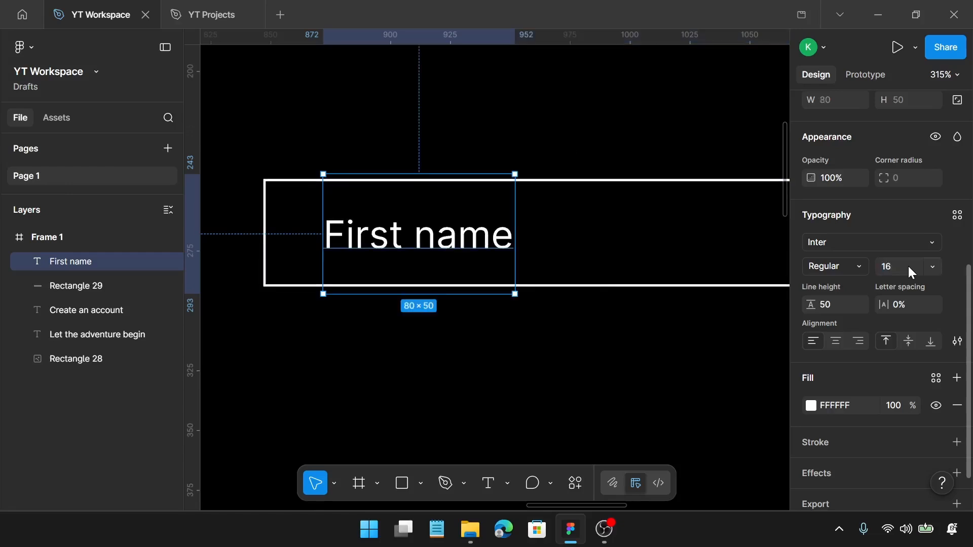
left_click(836, 305)
type("24")
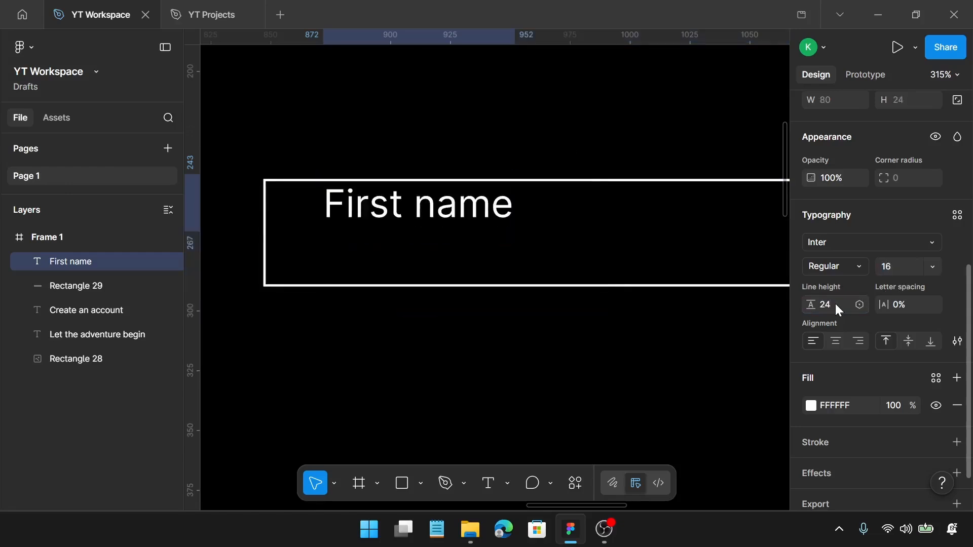
key("Return")
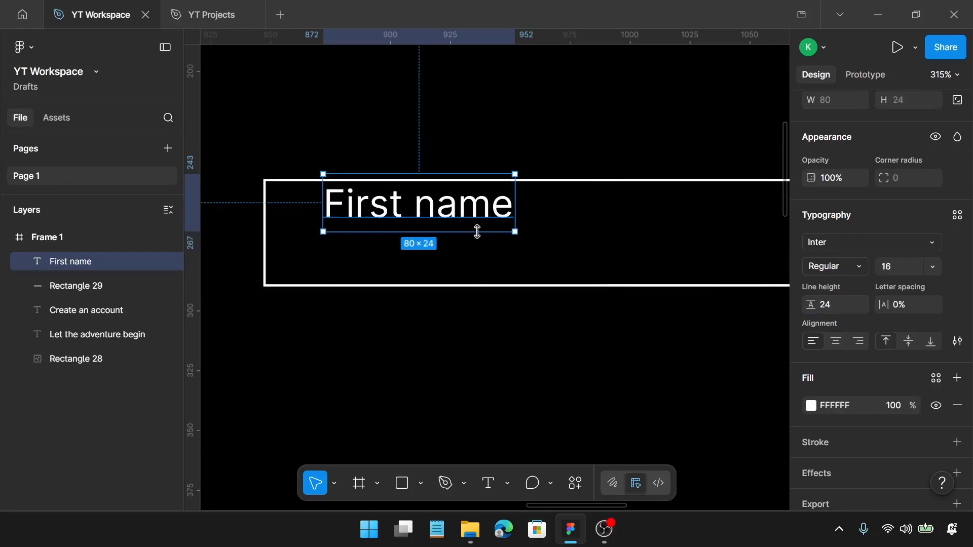
Wrap the "First name" text in an auto layout frame with horizontal padding 5 and vertical padding 0.
key("shift+a")
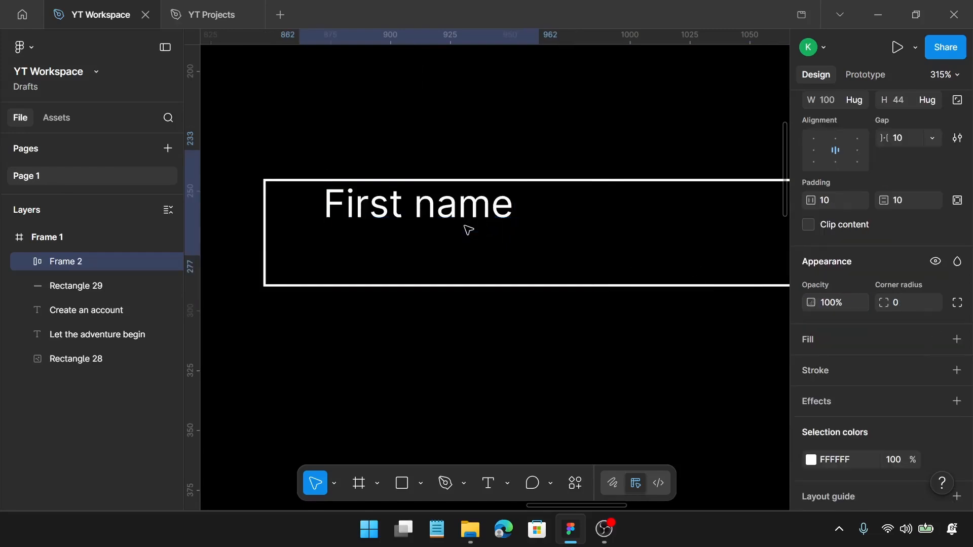
left_click(839, 205)
type("5")
key("Return")
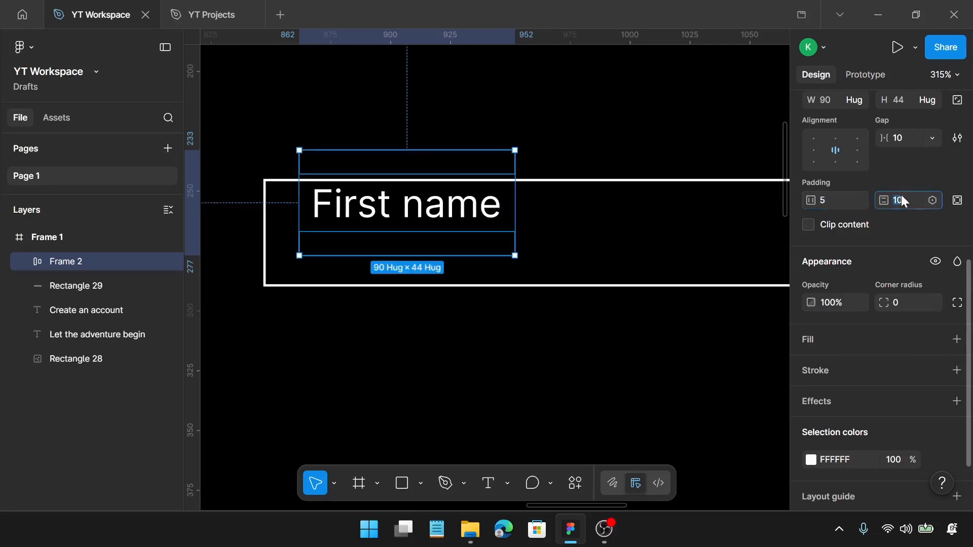
type("0")
key("Return")
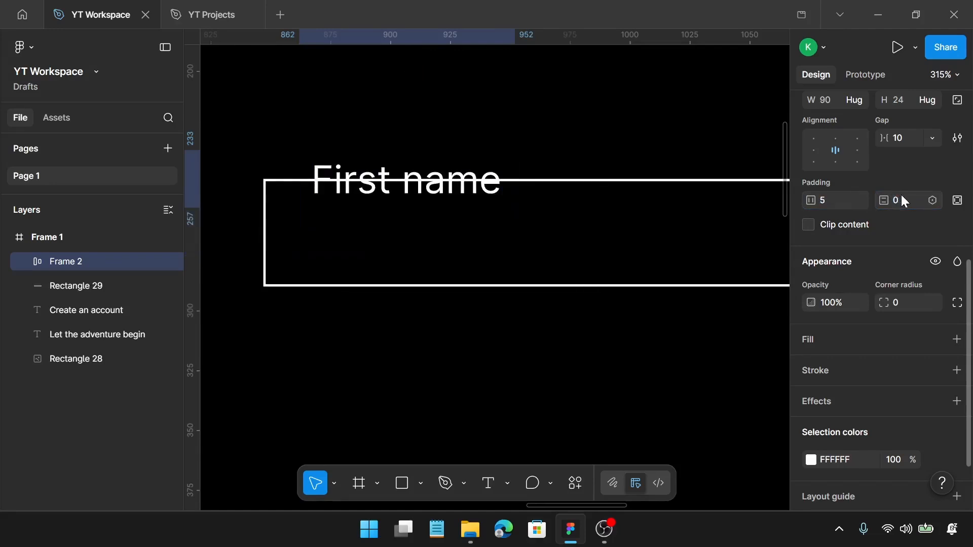
Give the "First name" label frame a black (000000) fill.
left_click(957, 339)
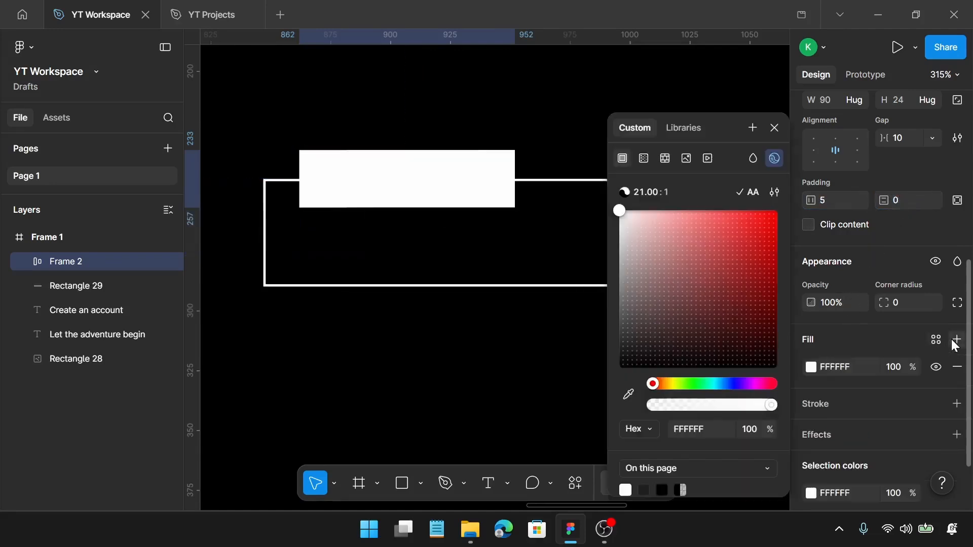
left_click_drag(692, 290, 591, 393)
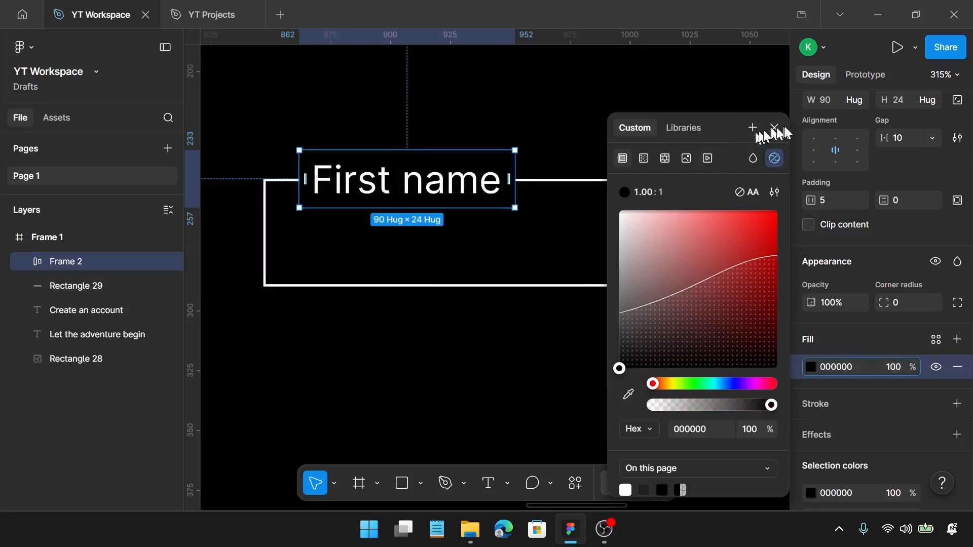
key("Escape")
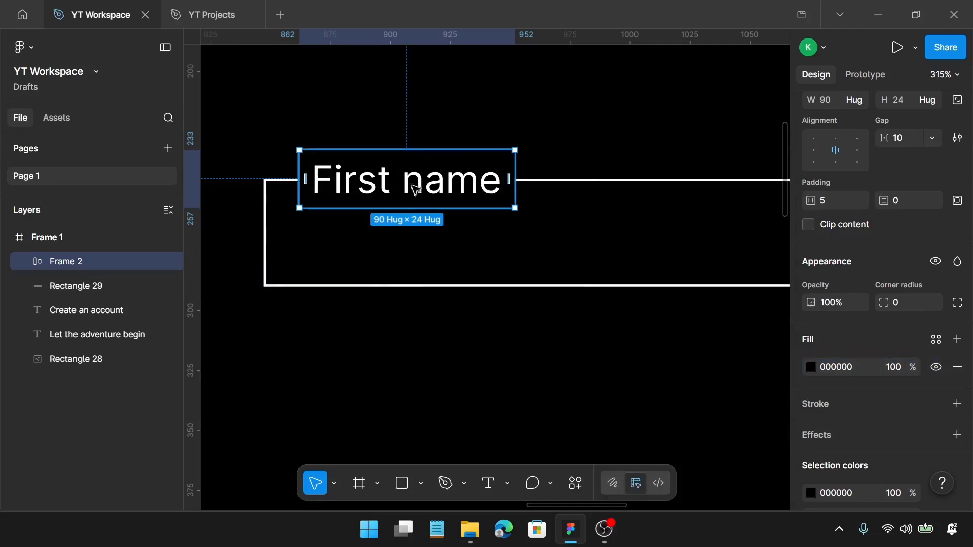
Fine-tune the label frame's horizontal position on the field's upper border to X 862, checking its distance from the field's left edge.
mouse_move(413, 191)
left_mouse_down()
mouse_move(418, 183)
mouse_move(414, 191)
left_mouse_up()
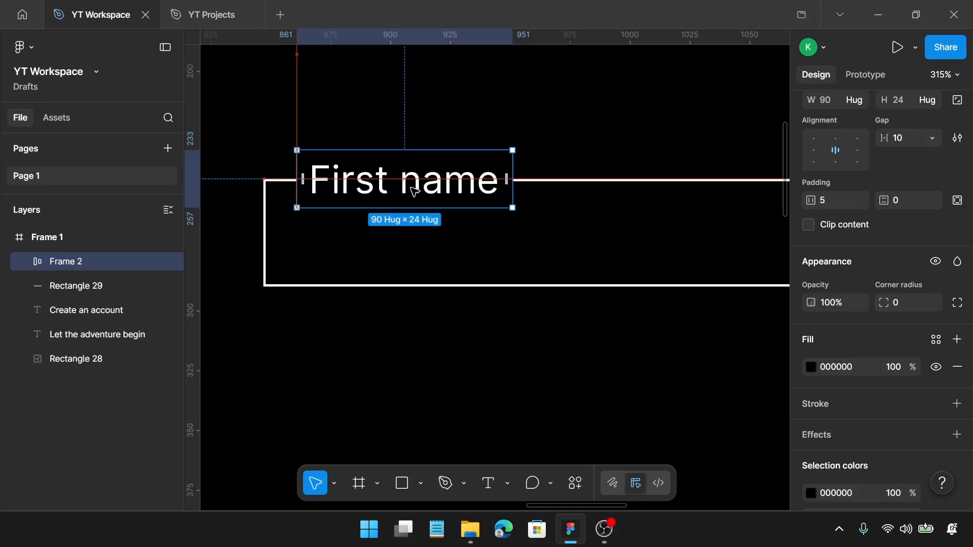
key("alt")
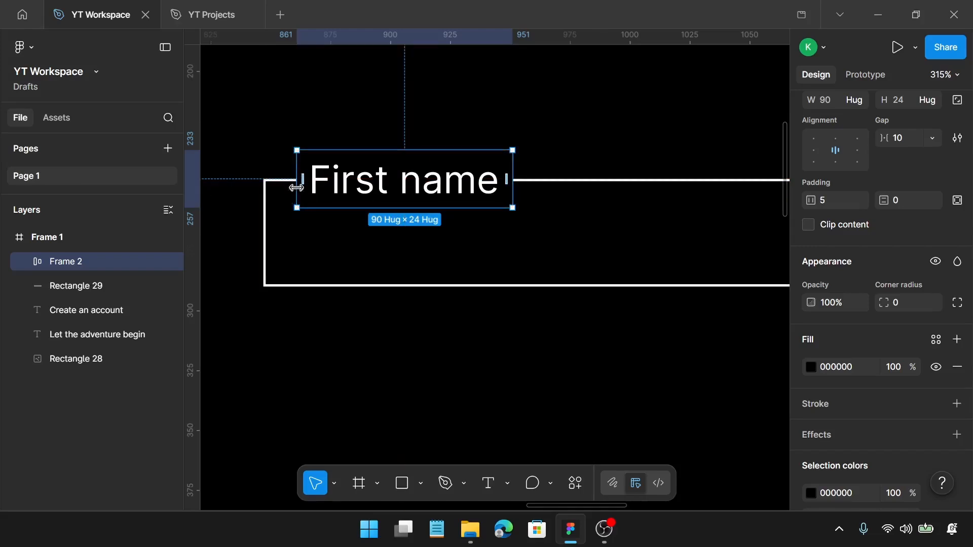
key("alt")
key("Right")
key("alt")
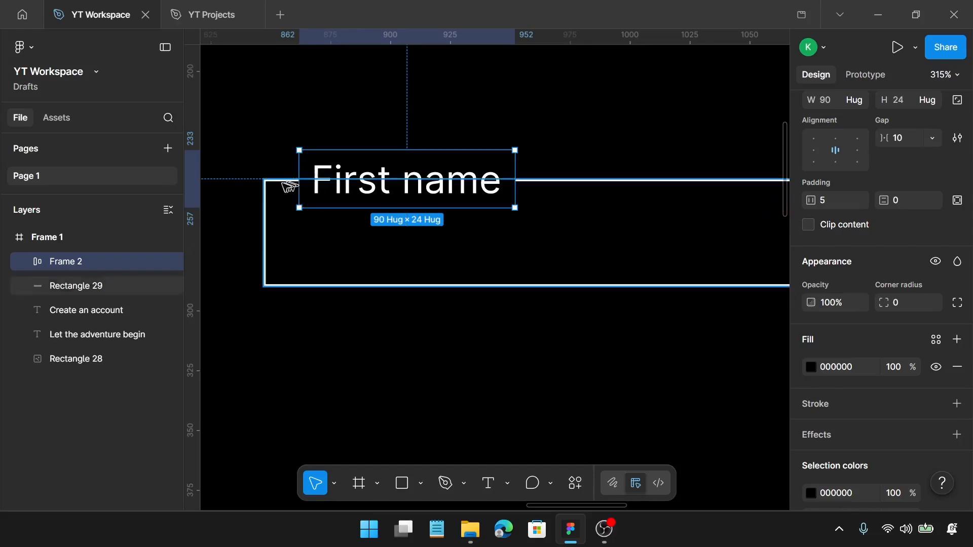
Group the label frame with the outlined rectangle and duplicate the group downwards to make five stacked input fields.
left_click(272, 191, "shift")
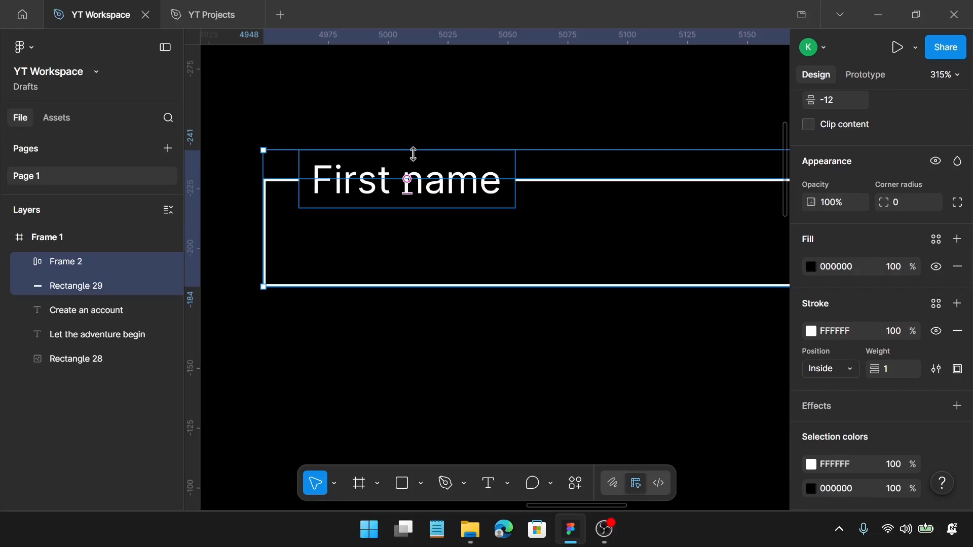
key("ctrl+g")
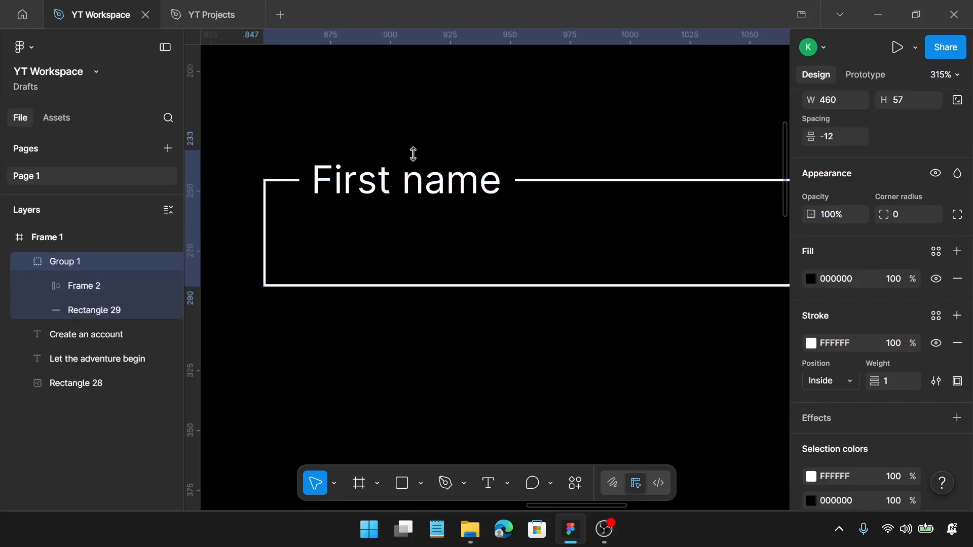
scroll(413, 154, "down", 5)
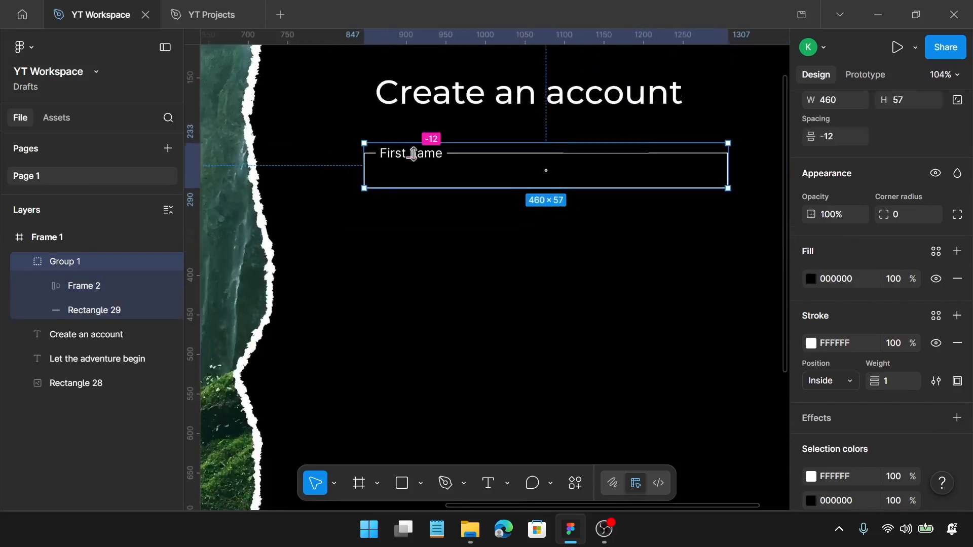
scroll(426, 155, "down", 1)
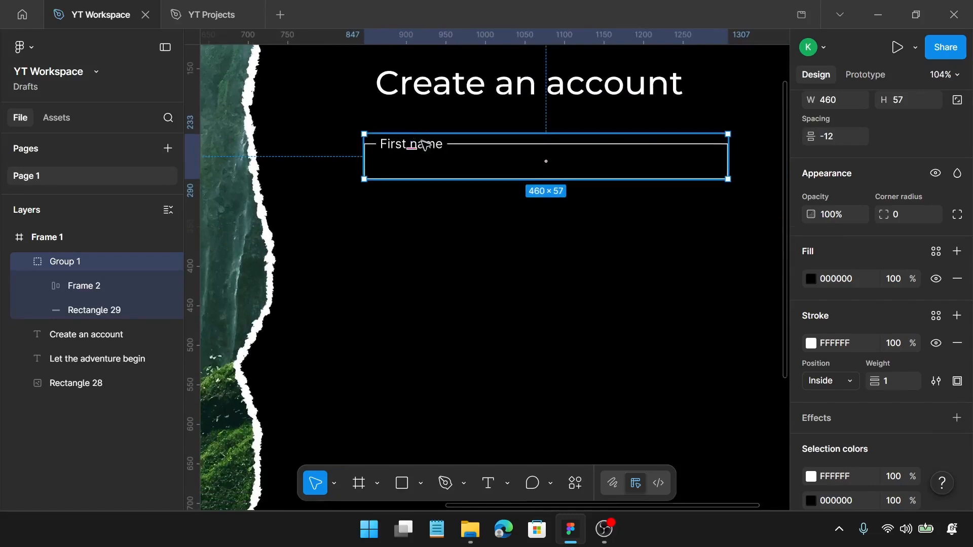
left_click_drag(428, 145, 450, 366, "alt")
scroll(454, 335, "down", 1)
Change the second field's label to "Last name".
left_click(431, 178)
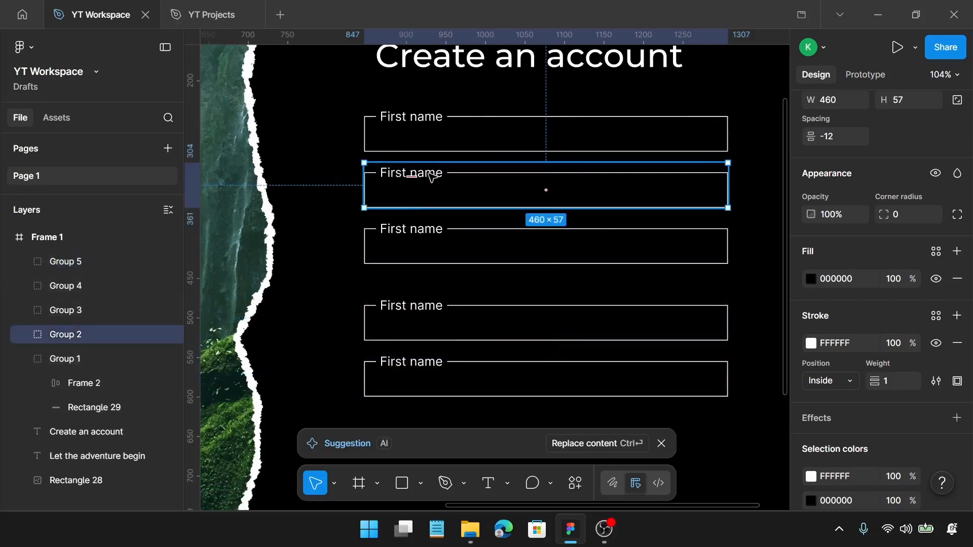
double_click(432, 174)
double_click(432, 173)
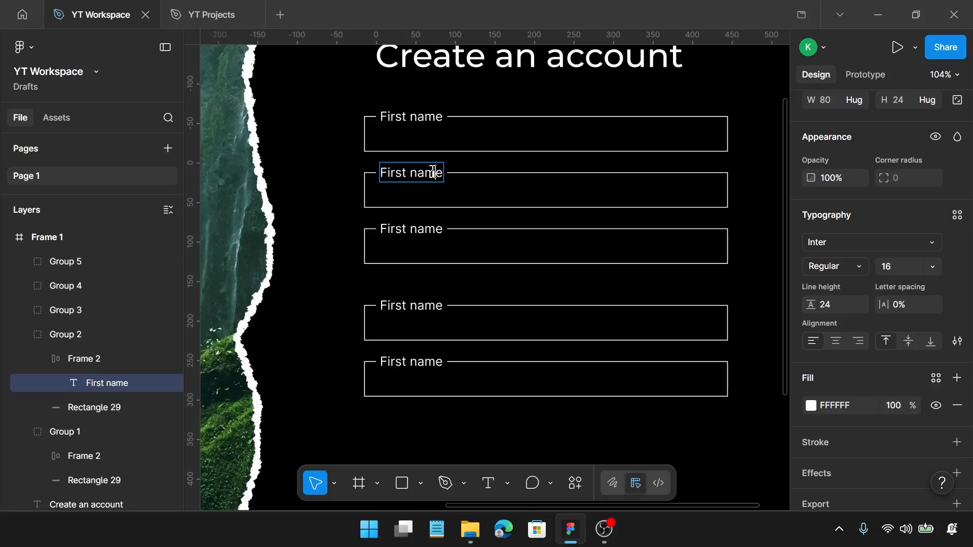
key("BackSpace")
key("BackSpace")
key("BackSpace")
key("BackSpace")
key("BackSpace")
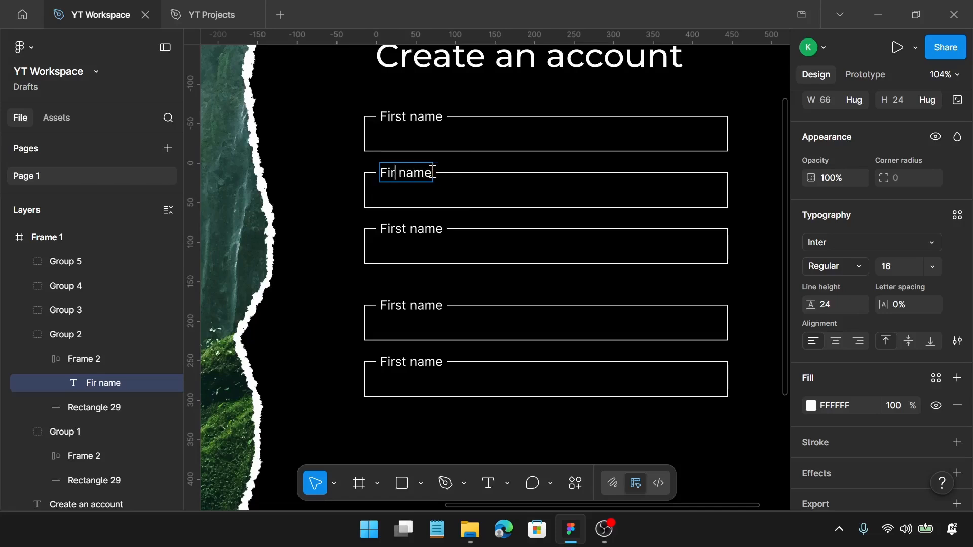
type("Las")
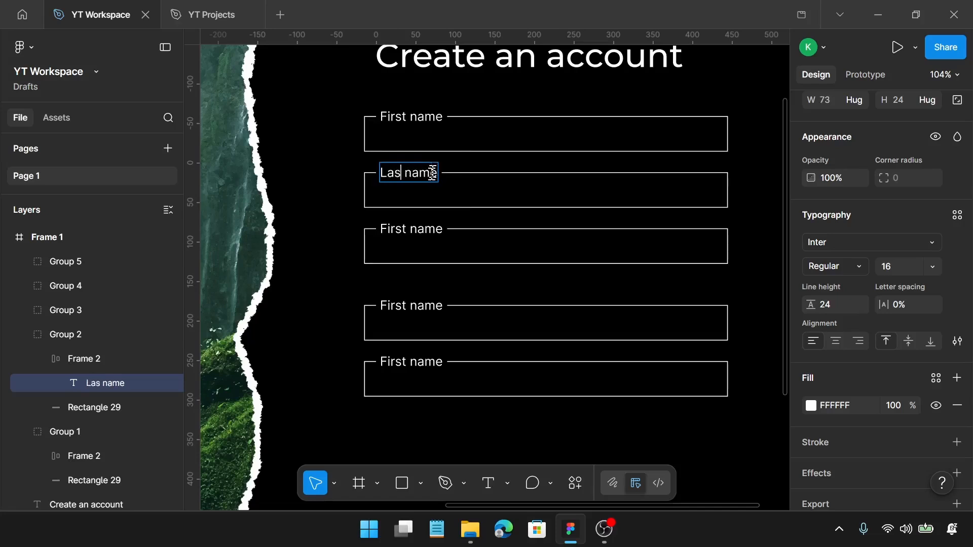
type("t")
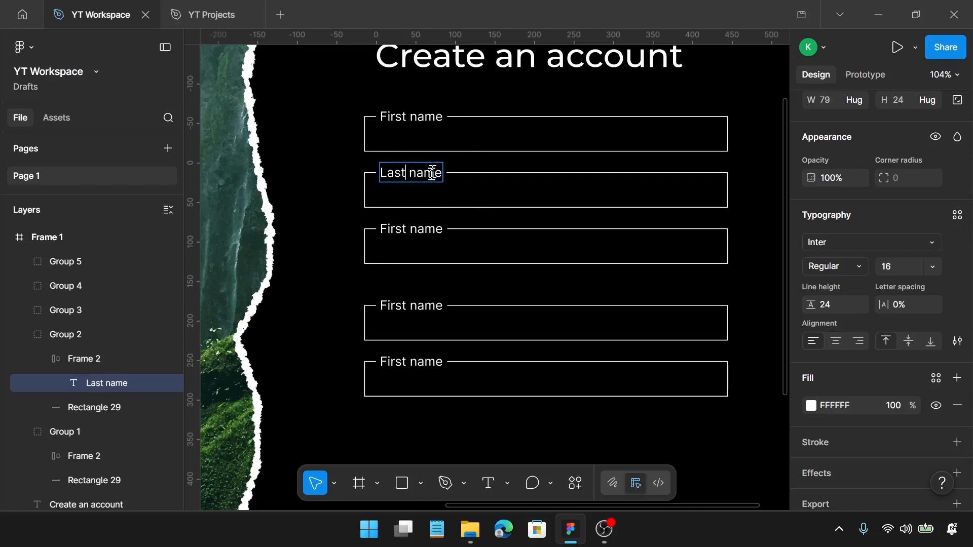
Change the third field's label to "Email".
left_click(409, 229)
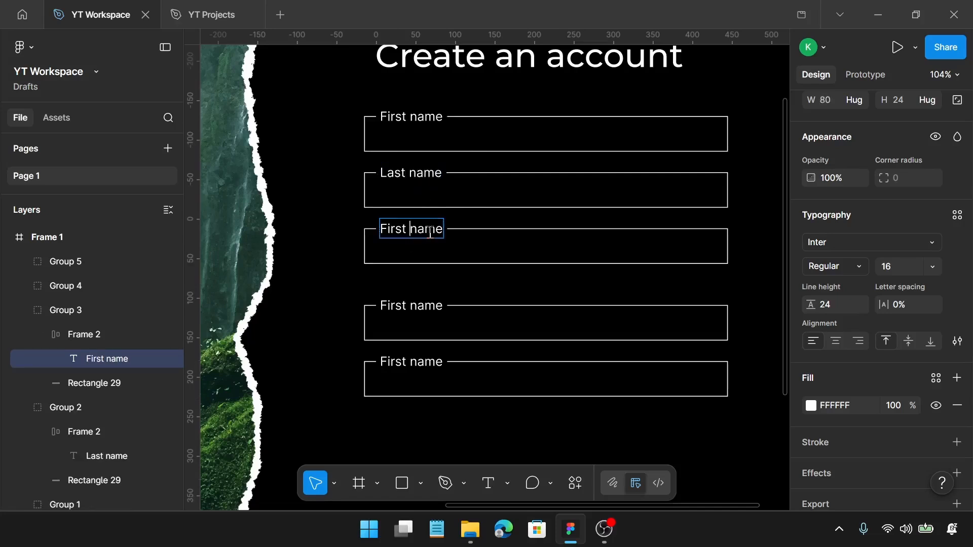
key("ctrl+a")
type("E")
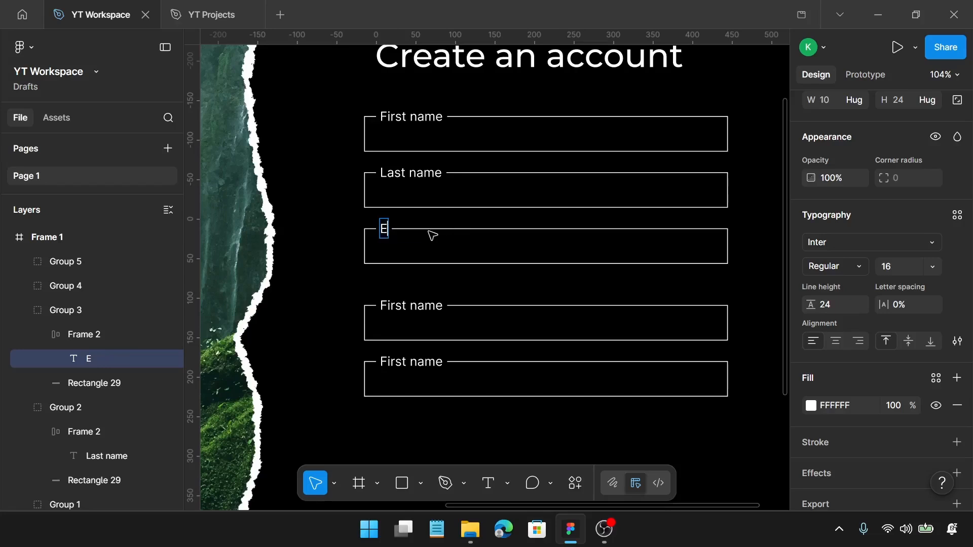
type("mail")
Change the fourth field's label to "Password".
double_click(416, 305)
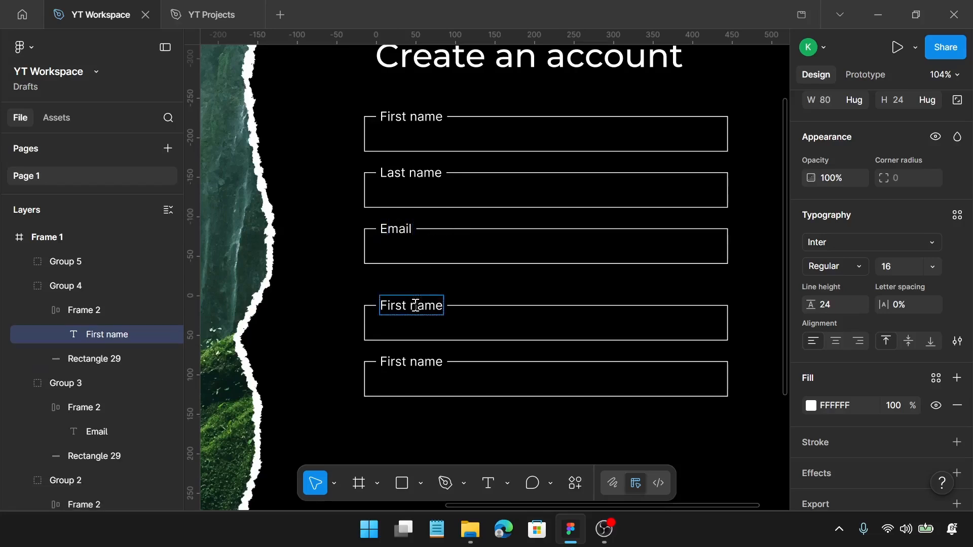
key("ctrl+a")
type("Pass")
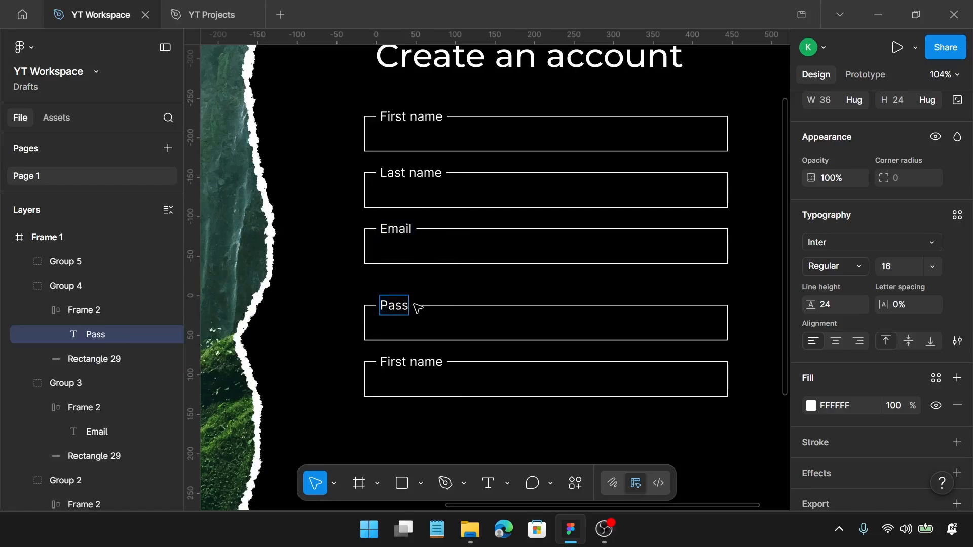
type("word")
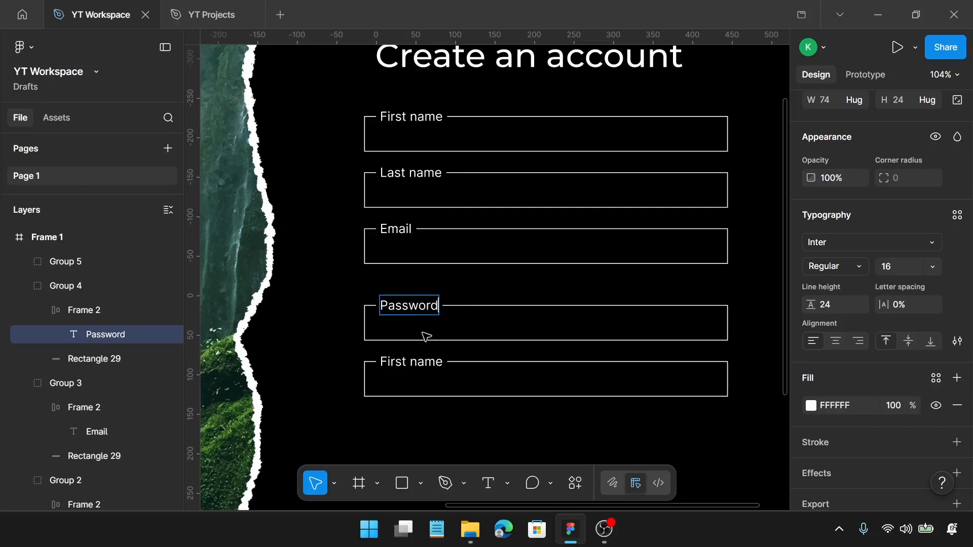
Change the fifth field's label to "Confirm password" and deselect it.
double_click(427, 360)
double_click(426, 361)
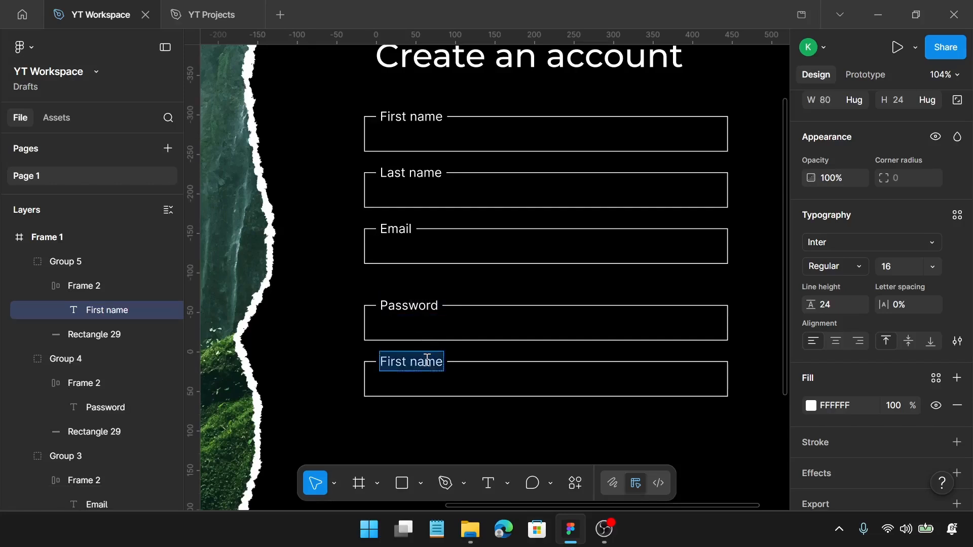
type("Confirm")
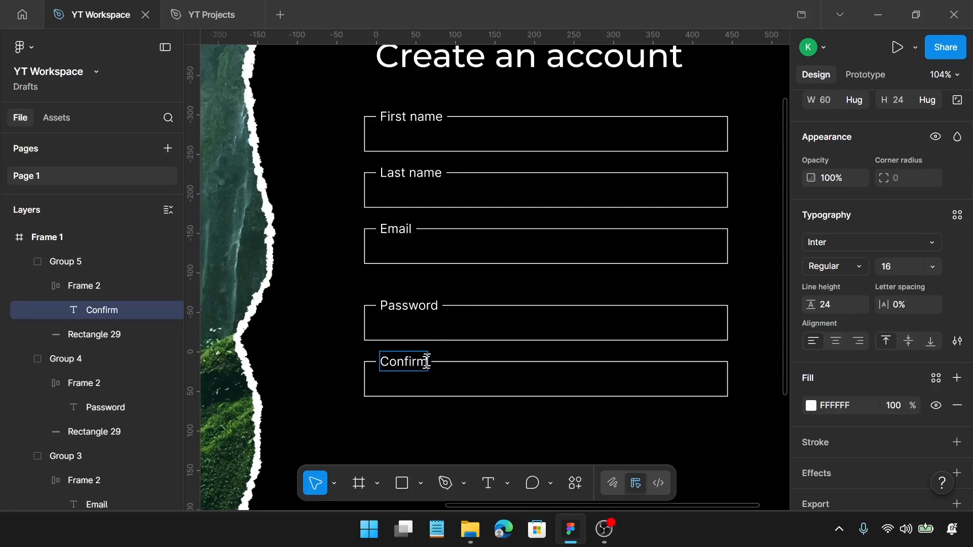
type(" password")
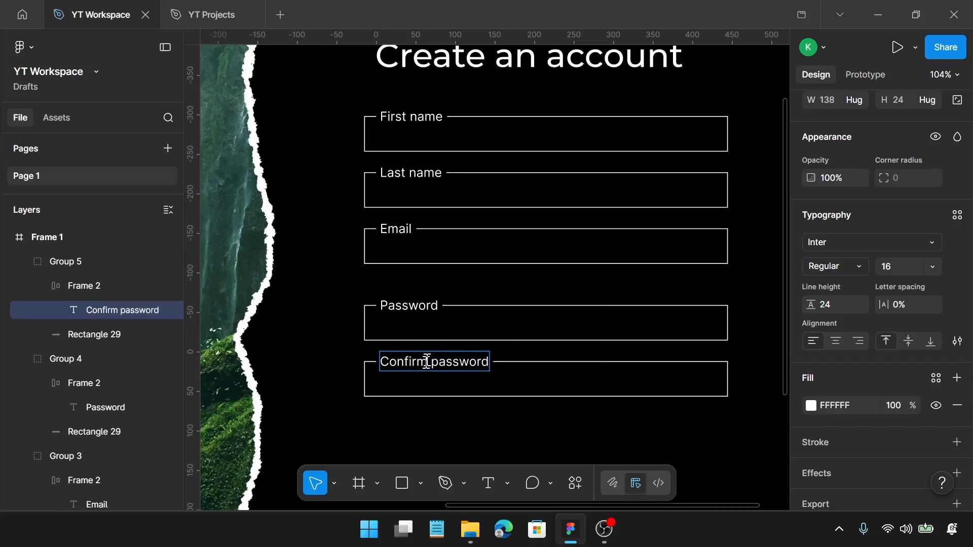
scroll(426, 361, "right", 1)
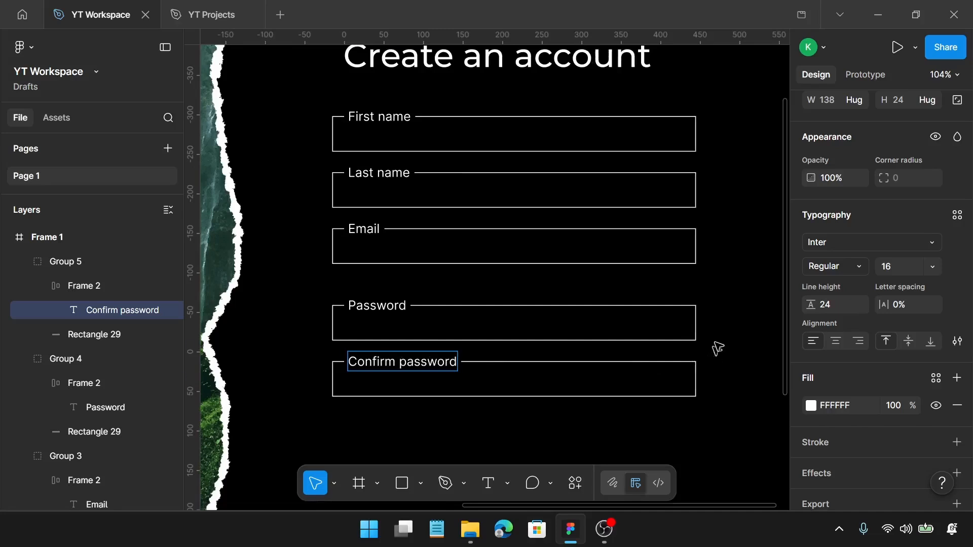
key("Escape")
key("Escape")
Run the Iconify plugin on the sign-up page frame.
scroll(668, 330, "up", 2)
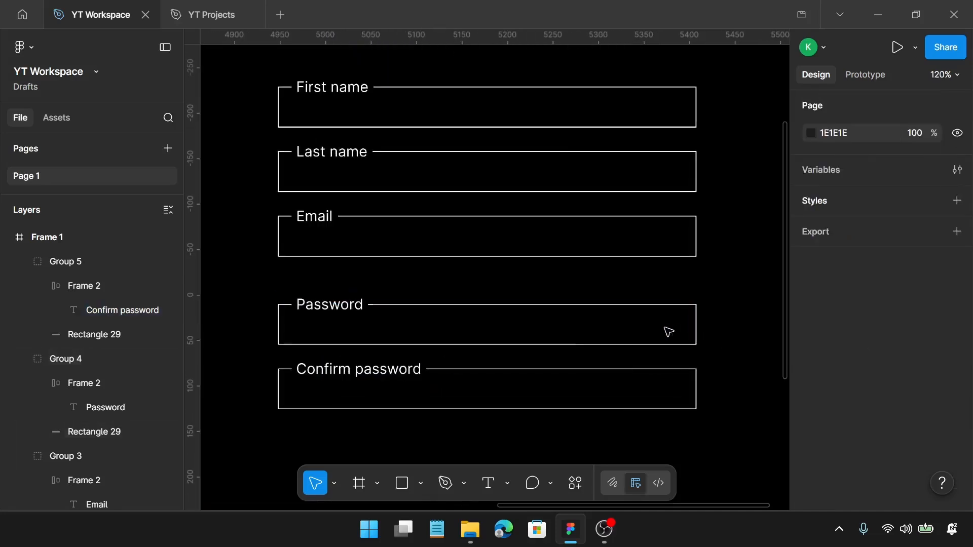
right_click(668, 331)
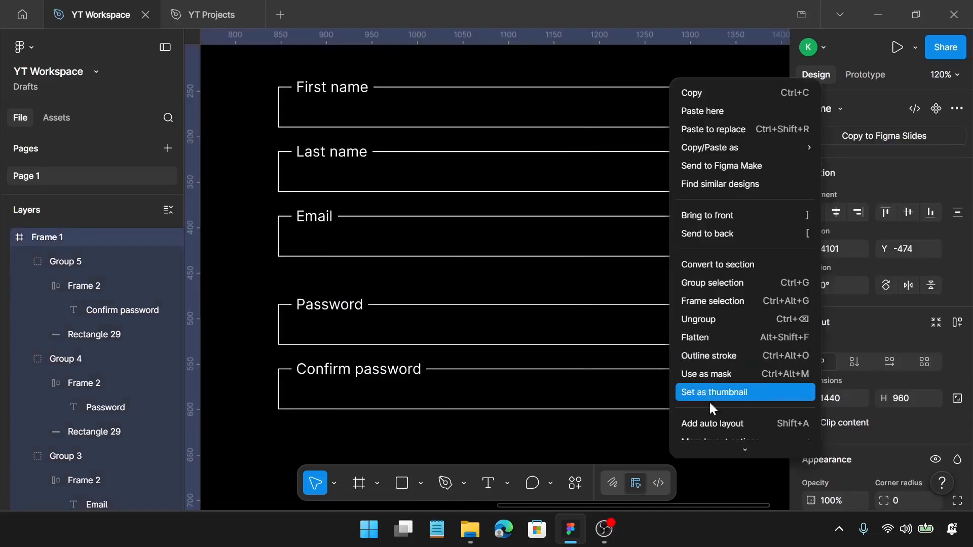
mouse_move(708, 434)
mouse_move(714, 388)
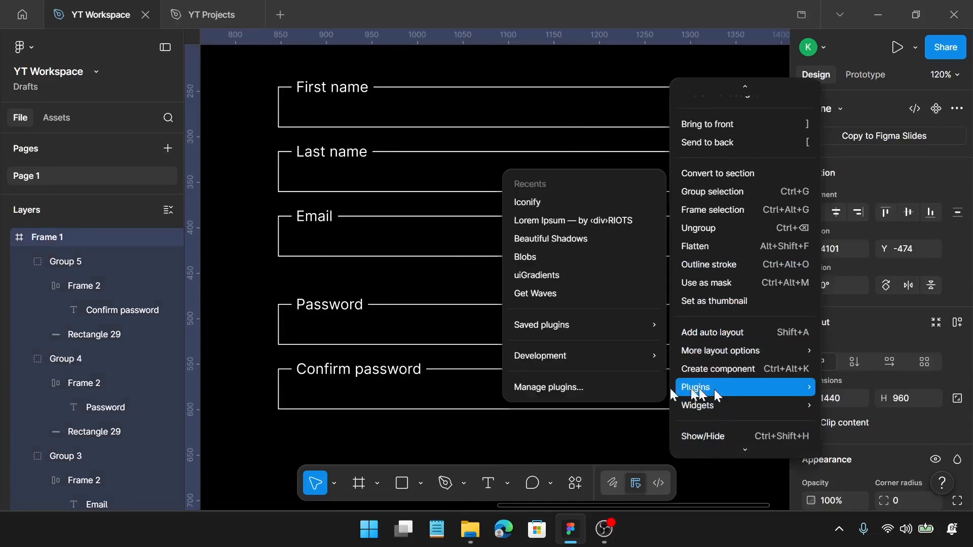
left_click(579, 212)
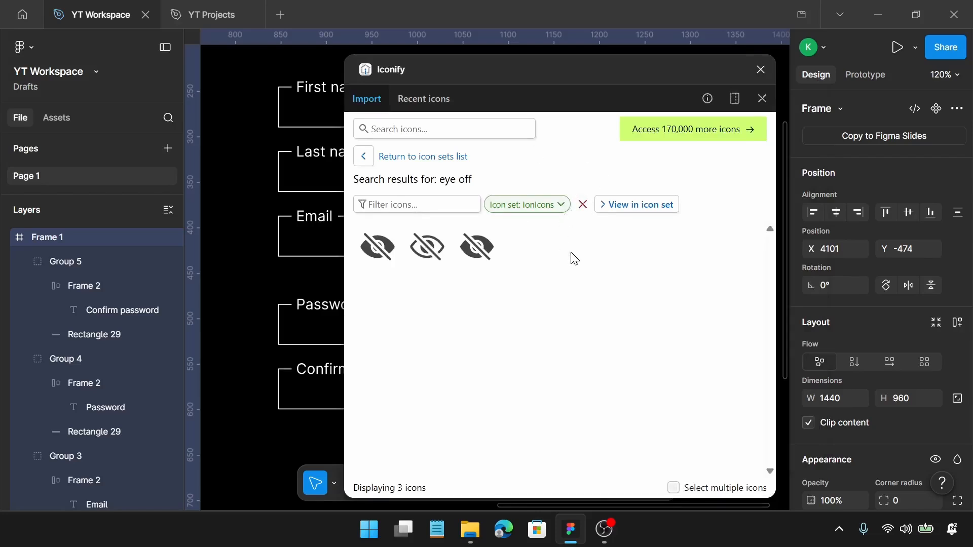
Search for "eye off" icons and filter the results to the IonIcons set.
left_click(444, 132)
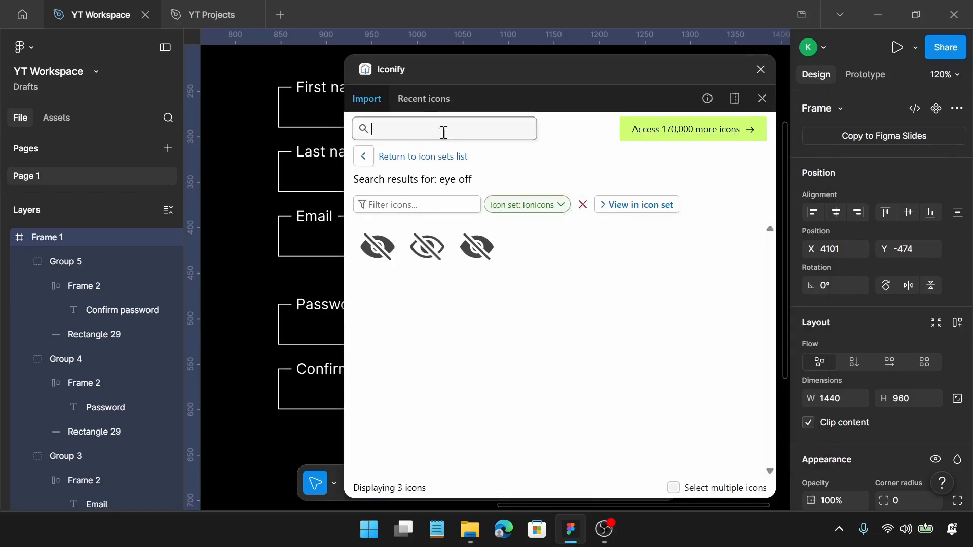
type("eye off")
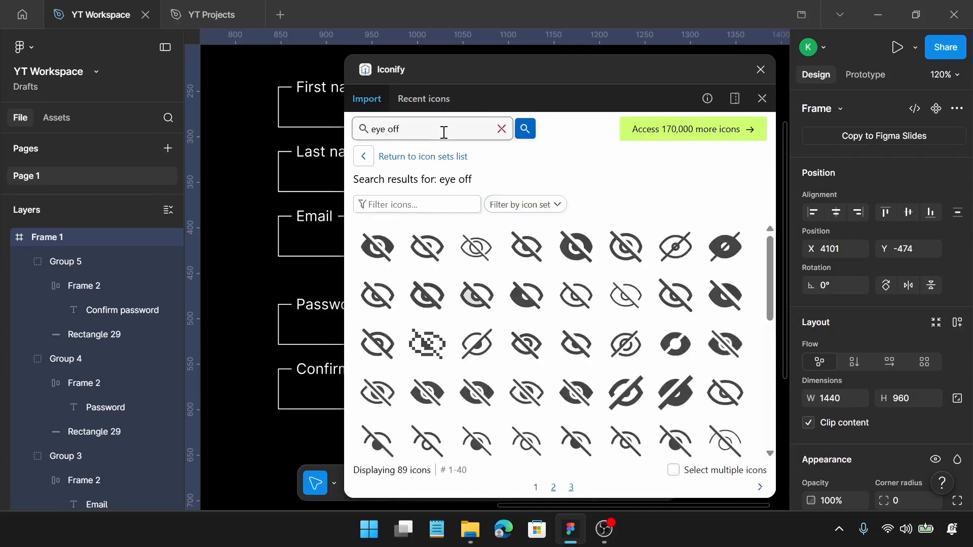
left_click(525, 202)
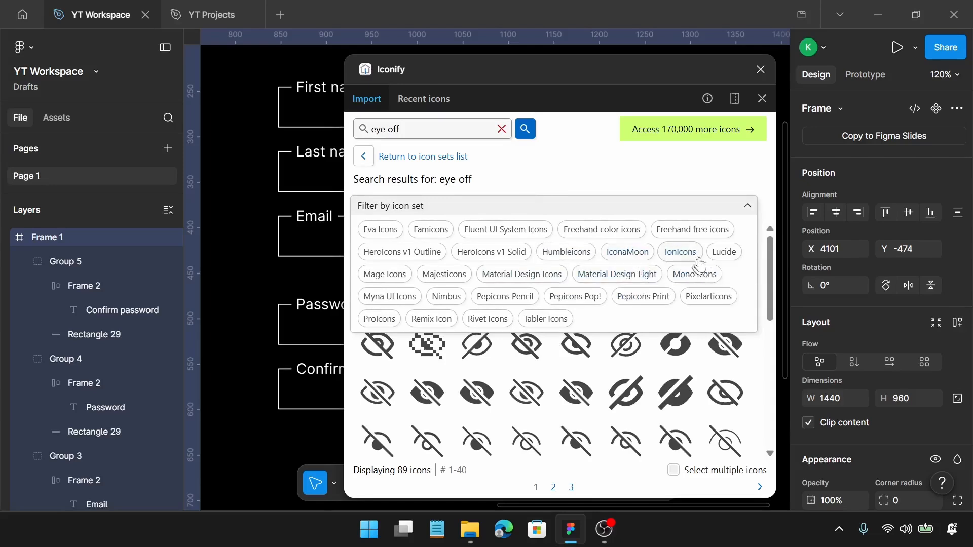
left_click(674, 251)
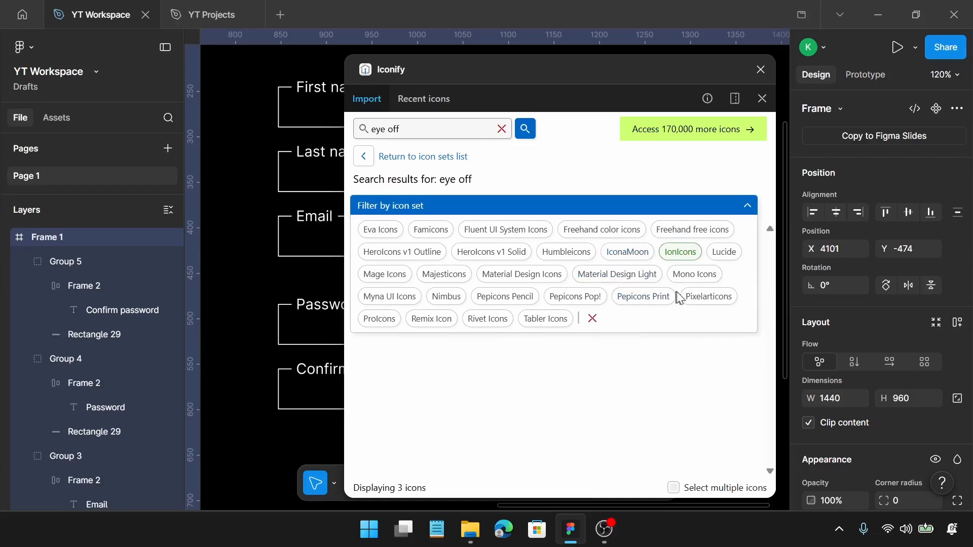
left_click(743, 208)
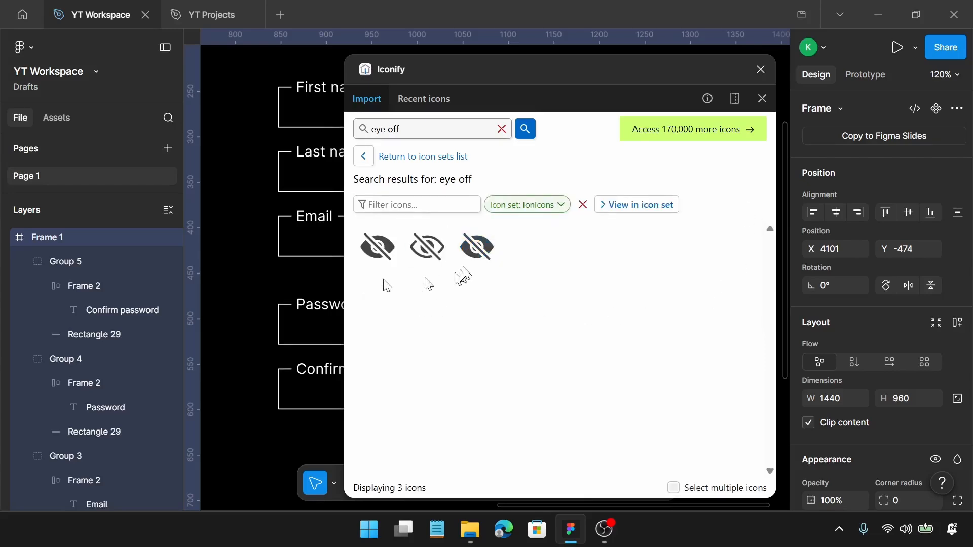
Place the outlined eye-off icon, size 16 and colour #fff, in the empty area below the input fields and close the plugin.
left_click(420, 256)
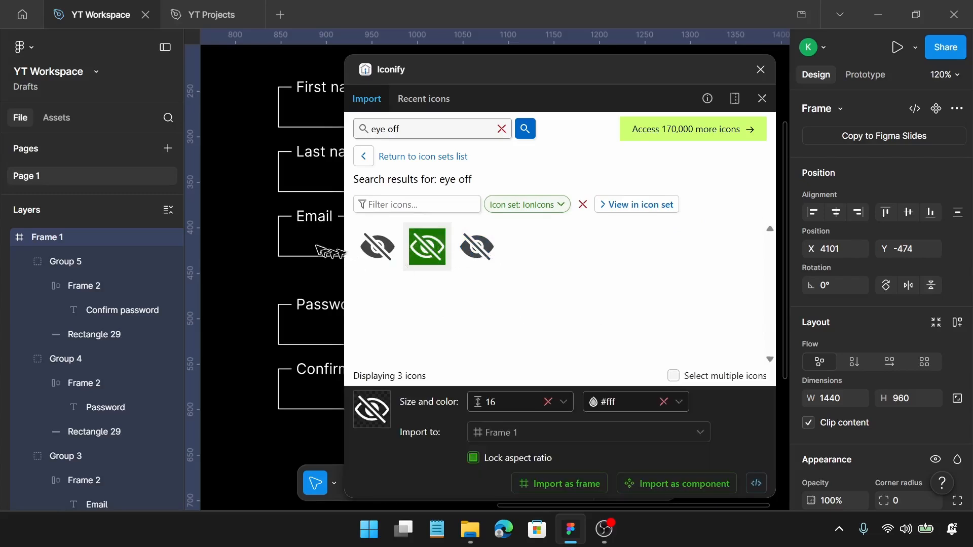
scroll(334, 254, "up", 3)
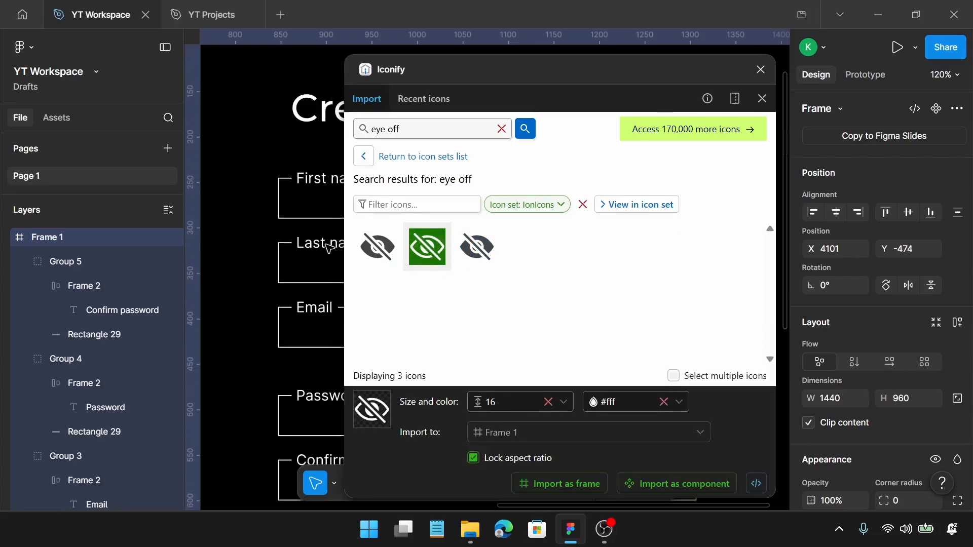
scroll(321, 247, "right", 5)
scroll(316, 245, "right", 2)
scroll(317, 244, "down", 5)
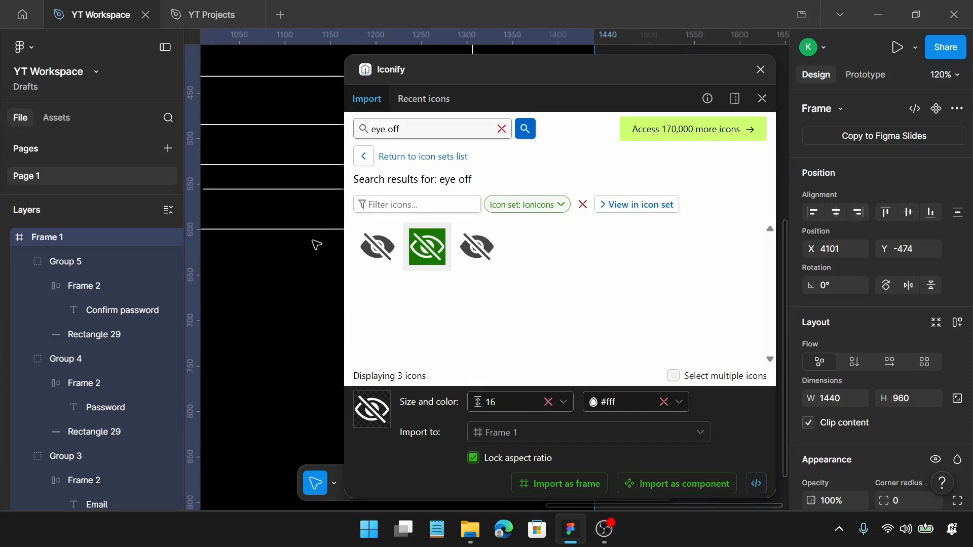
mouse_move(432, 242)
left_click_drag(432, 242, 323, 252)
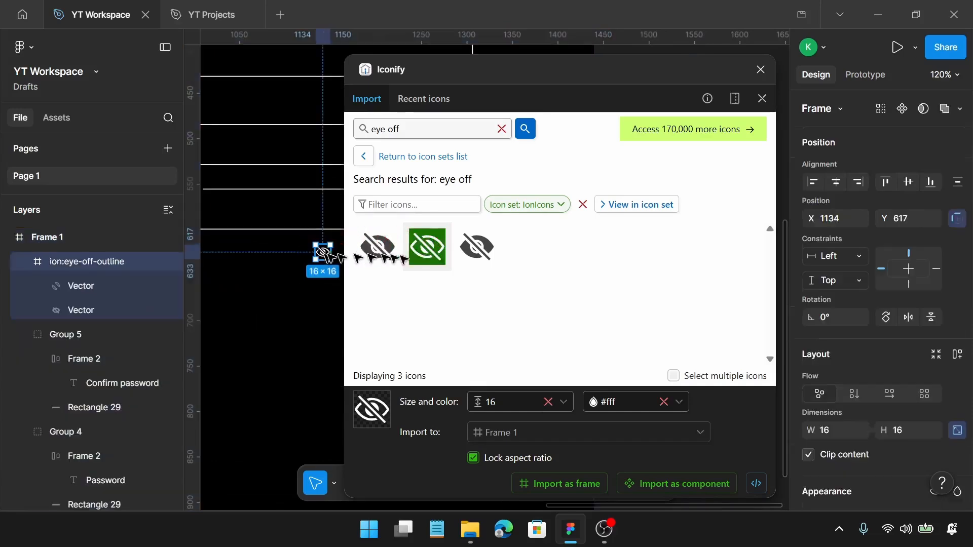
left_click(761, 70)
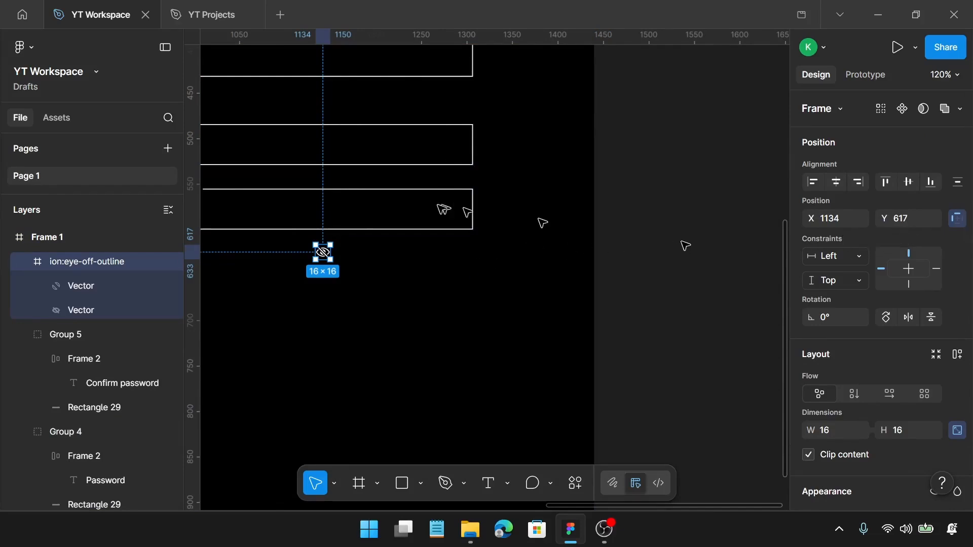
Move the eye-off icon inside the right end of the Password field, at X 1276, Y 499.
scroll(355, 233, "up", 1)
left_click_drag(323, 262, 452, 153)
scroll(451, 152, "left", 2)
scroll(451, 152, "down", 2)
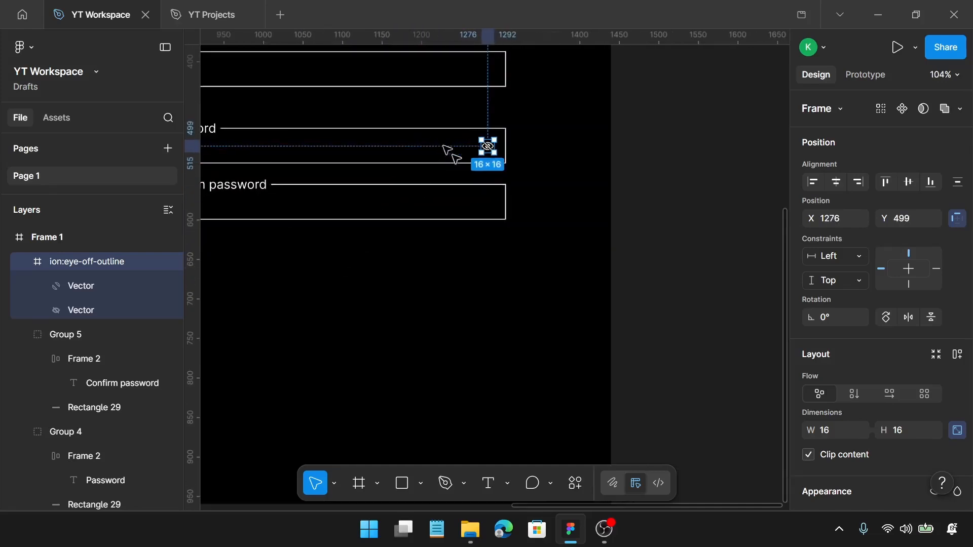
Ungroup the Password field into its label frame and outlined rectangle.
scroll(451, 152, "left", 2)
left_click(250, 131)
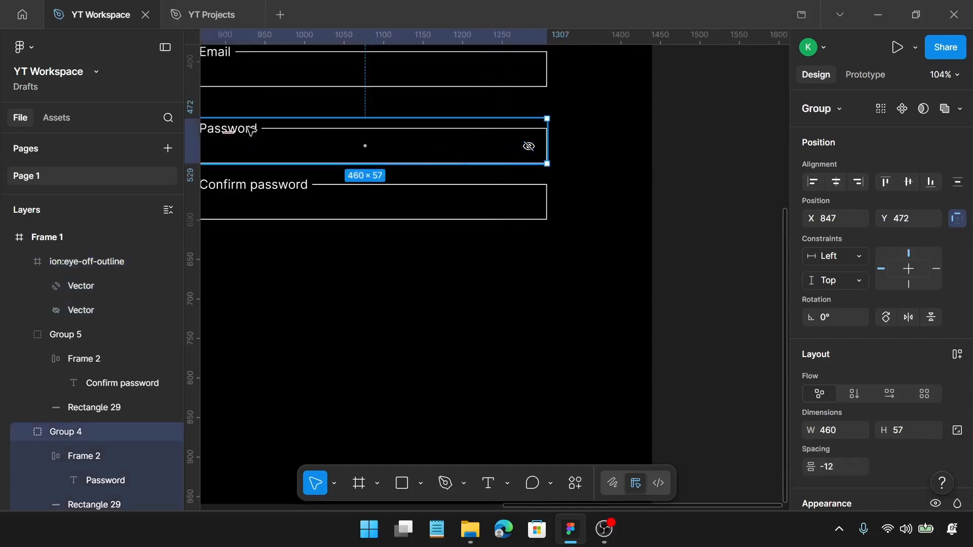
key("ctrl+shift+g")
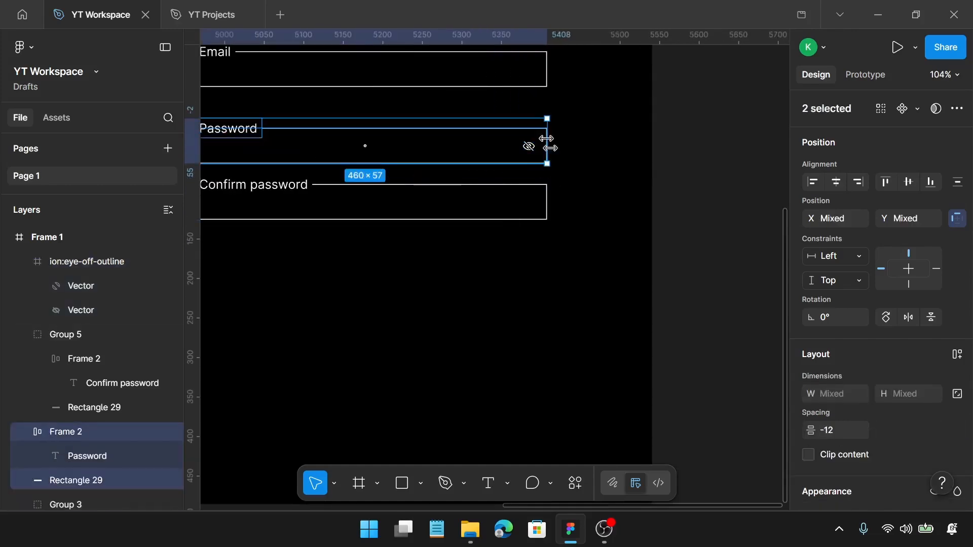
Fine-tune the eye-off icon's horizontal position in the Password field to X 1276, checking its distance from the field's right edge.
scroll(542, 147, "up", 5)
scroll(541, 147, "up", 5)
left_click(501, 167)
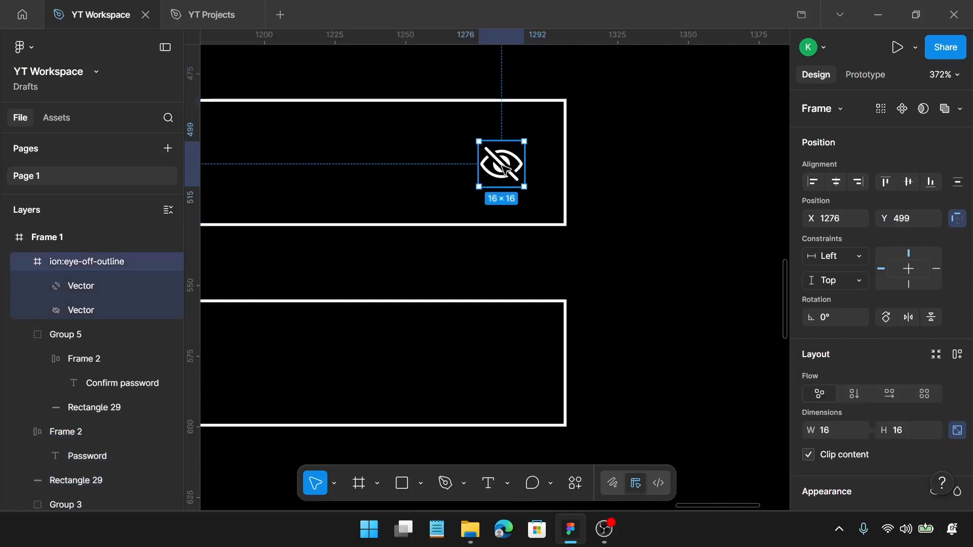
left_click_drag(502, 168, 501, 166)
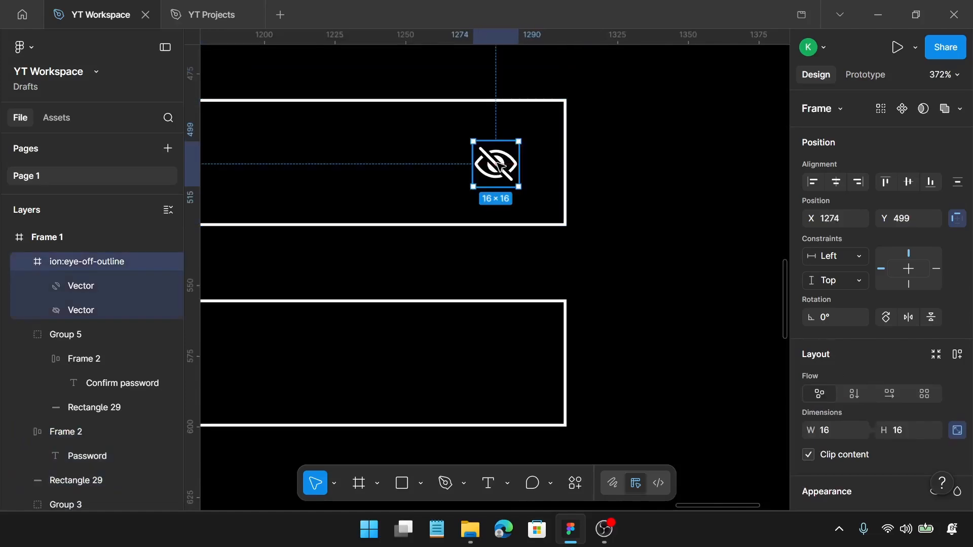
key("alt")
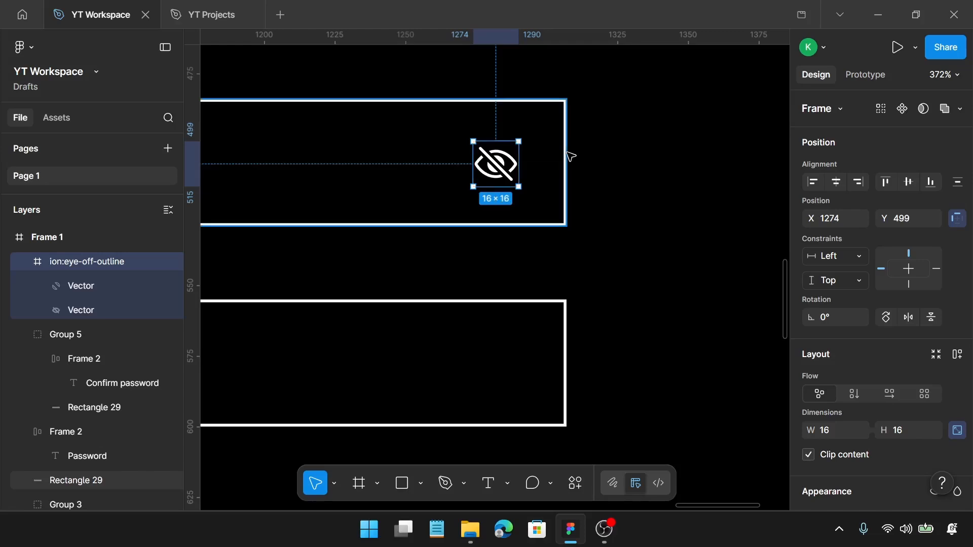
key("Right")
key("Right")
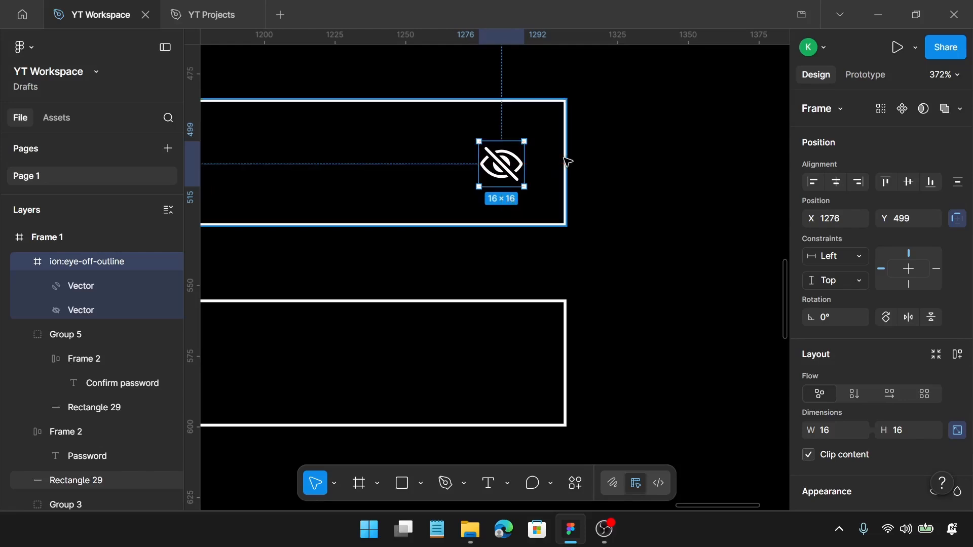
Duplicate the eye-off icon straight down into the Confirm password field.
scroll(569, 159, "down", 10)
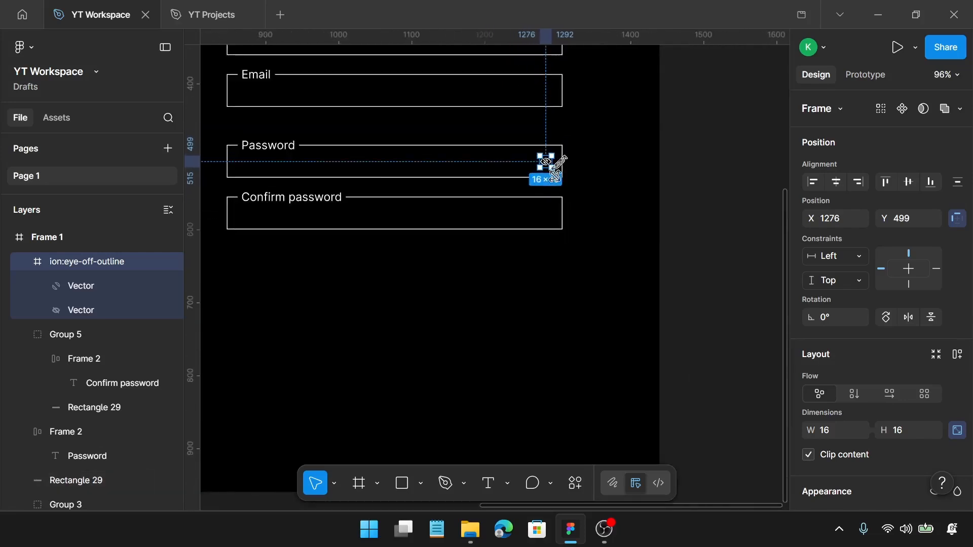
left_click(284, 145, "shift")
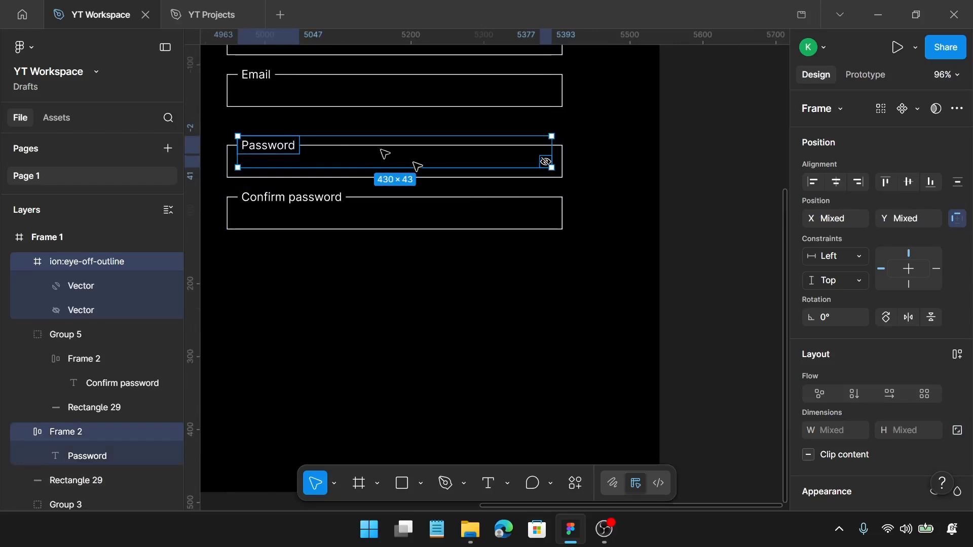
left_click(544, 164)
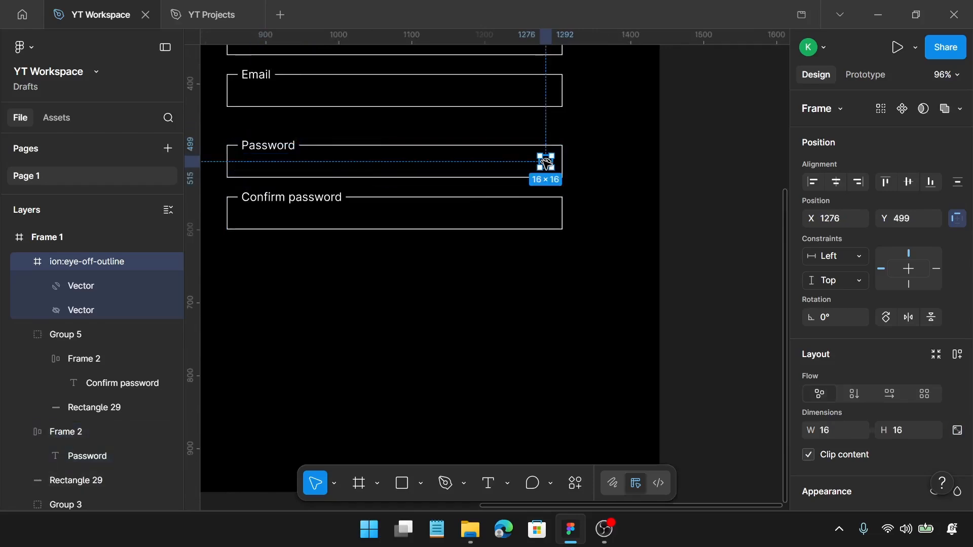
left_click_drag(545, 162, 545, 219, "alt")
Group the Password label frame, its outlined rectangle and its eye-off icon.
left_click(258, 145)
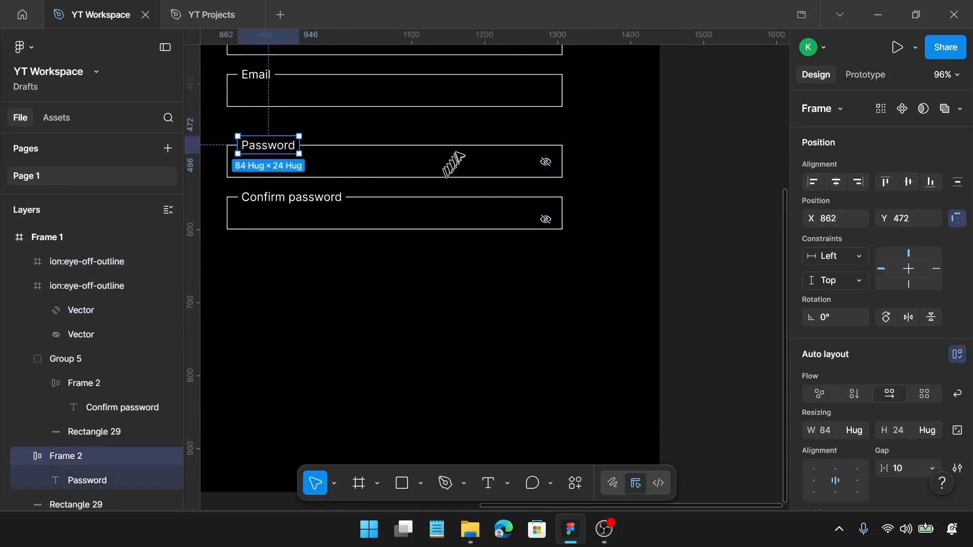
left_click(469, 152, "shift")
left_click(551, 166, "shift")
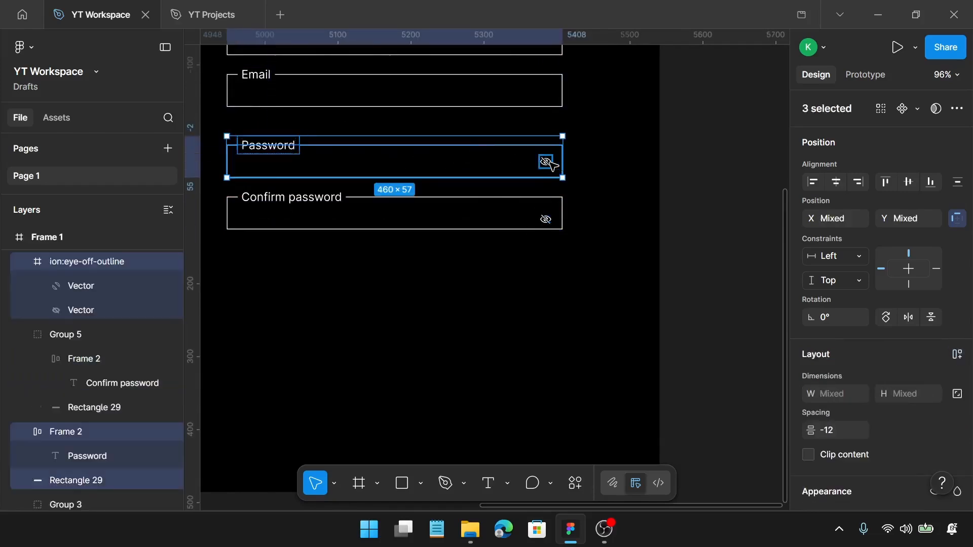
key("ctrl+g")
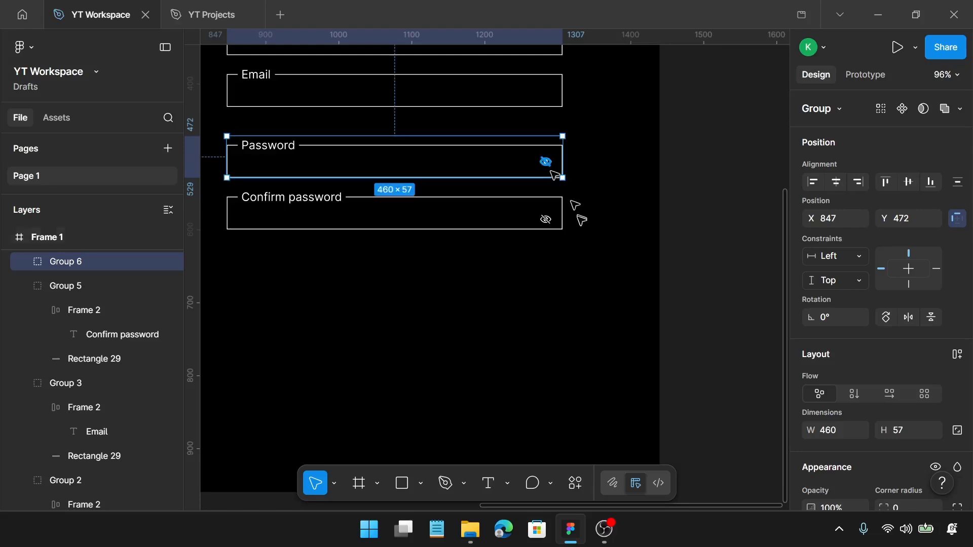
Move the Confirm password eye-off icon up within its outline to Y 570 and check its distances to the field's edges.
scroll(558, 219, "up", 5)
scroll(555, 220, "up", 4)
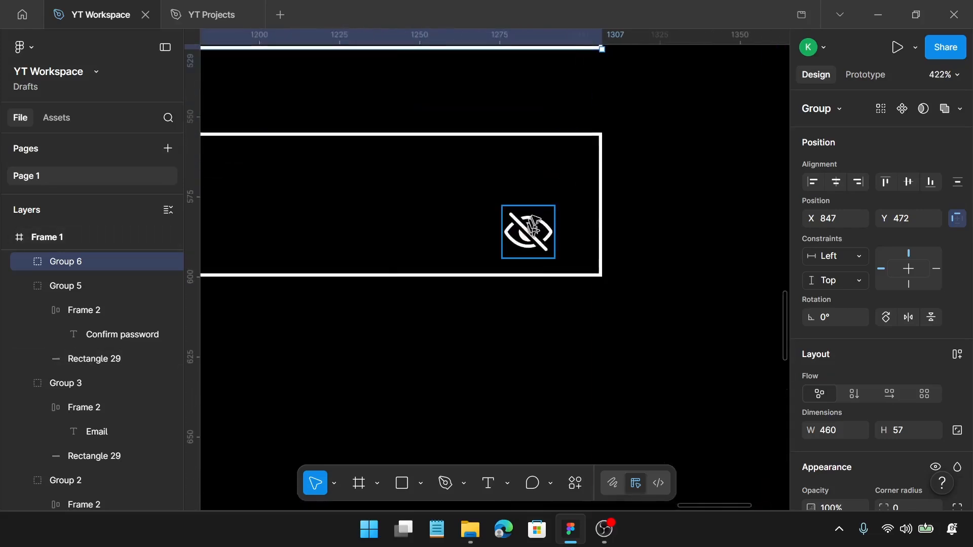
left_click_drag(542, 226, 541, 199)
key("alt")
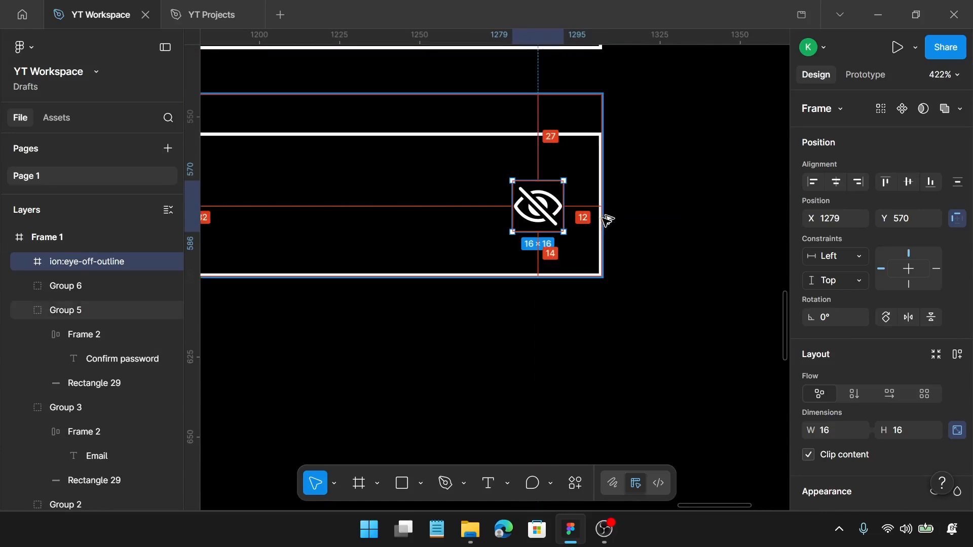
Ungroup the Confirm password field into its label frame and outlined rectangle.
left_click(571, 142)
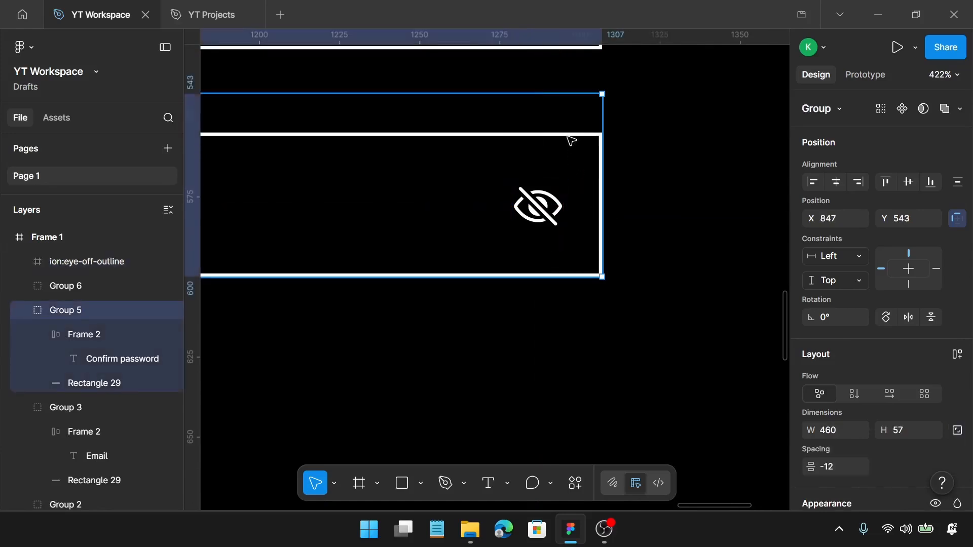
double_click(571, 141)
scroll(563, 225, "down", 5)
left_click(532, 234)
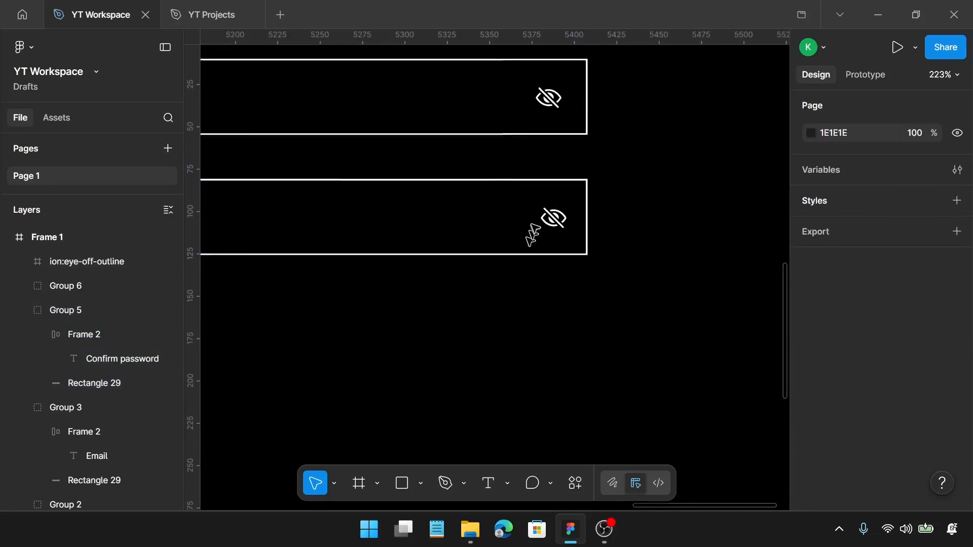
left_click(522, 181)
key("ctrl+shift+g")
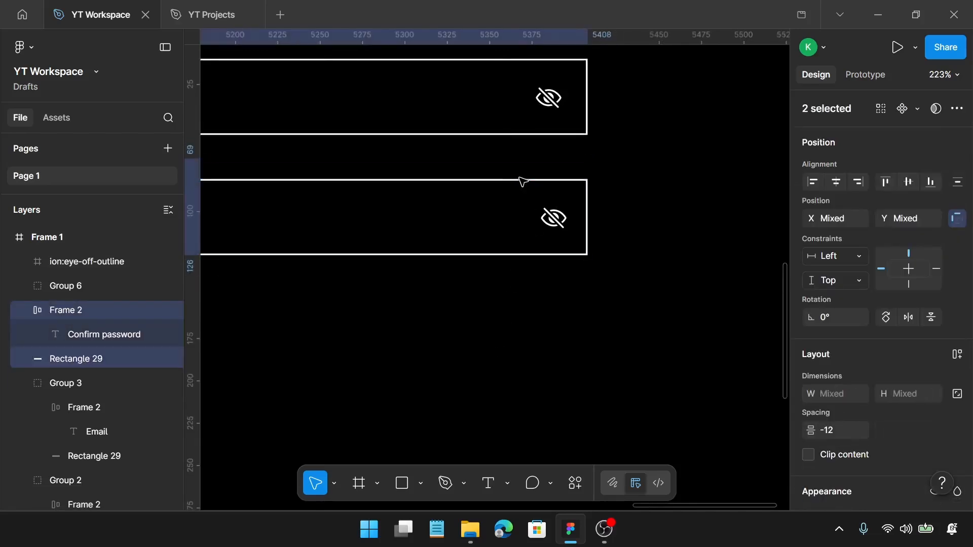
Shift the Confirm password eye-off icon horizontally to X 1276, checking its spacing.
scroll(595, 223, "up", 5)
left_click(526, 222)
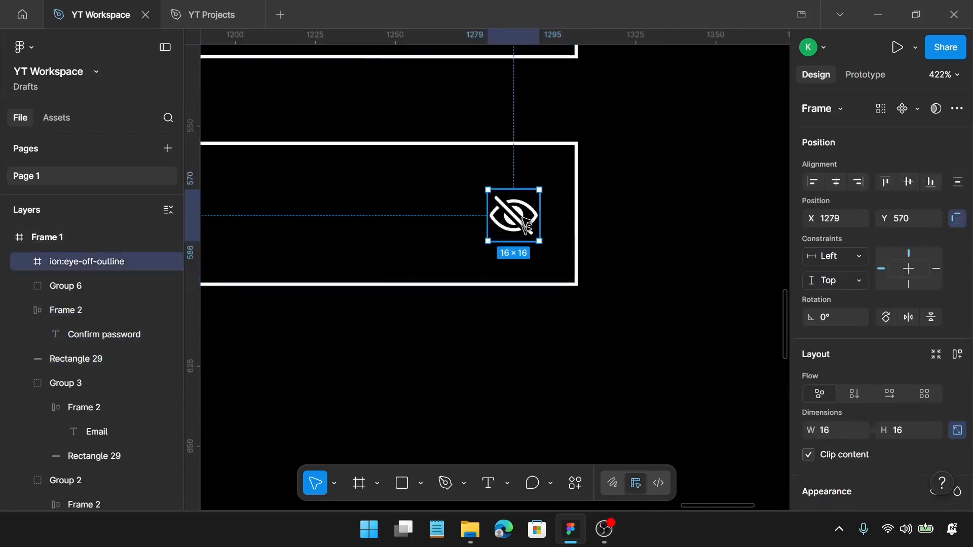
left_click_drag(525, 224, 517, 223)
key("alt")
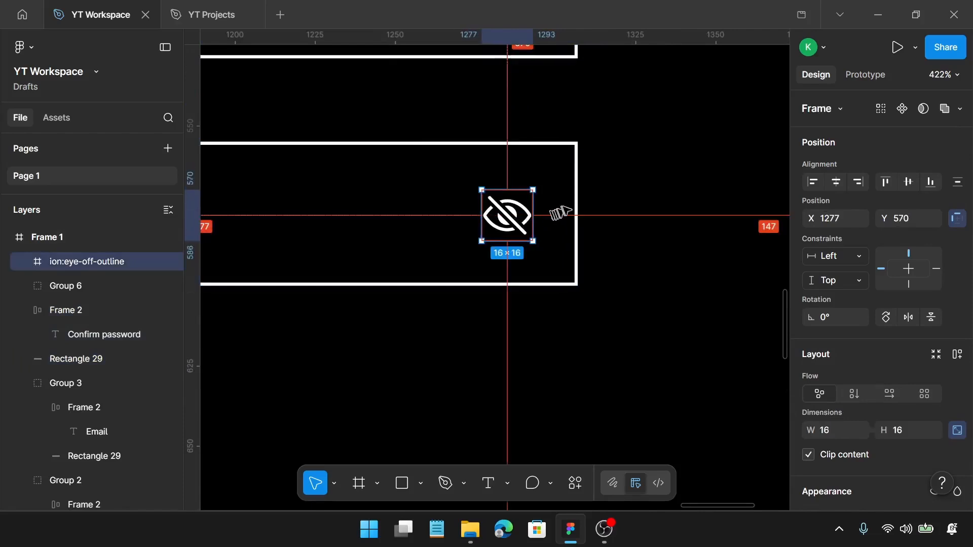
key("Left")
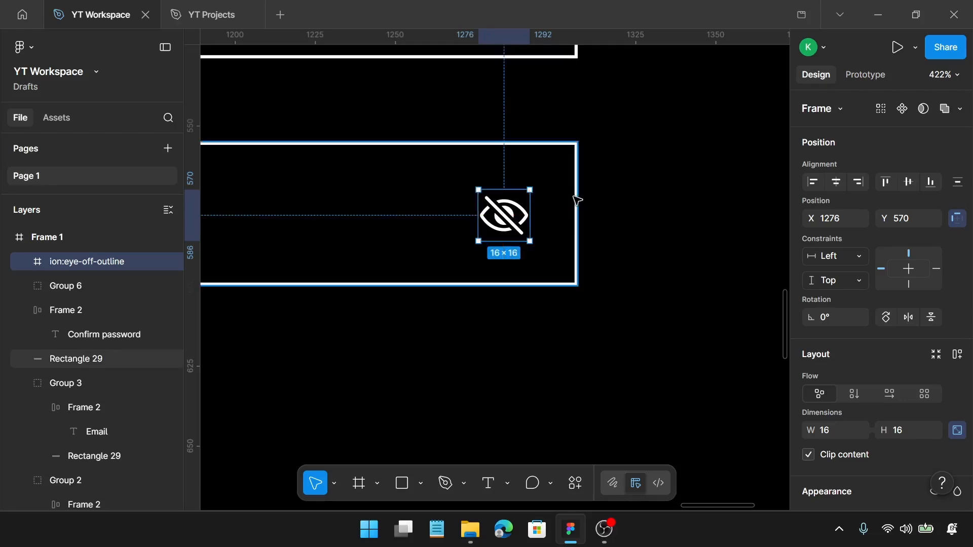
Group the Confirm password eye-off icon, its outlined rectangle and its label frame.
scroll(577, 197, "down", 5)
scroll(577, 199, "down", 4)
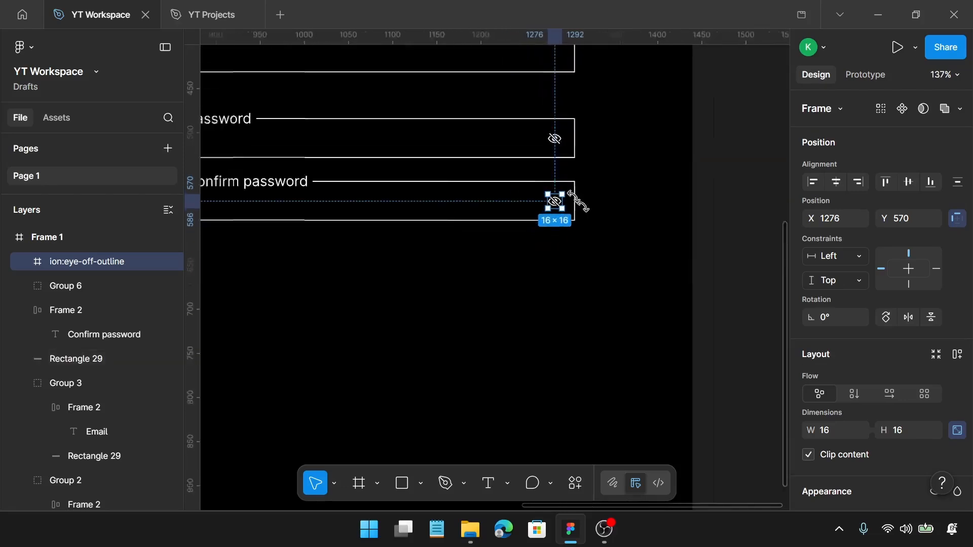
left_click(354, 184, "shift")
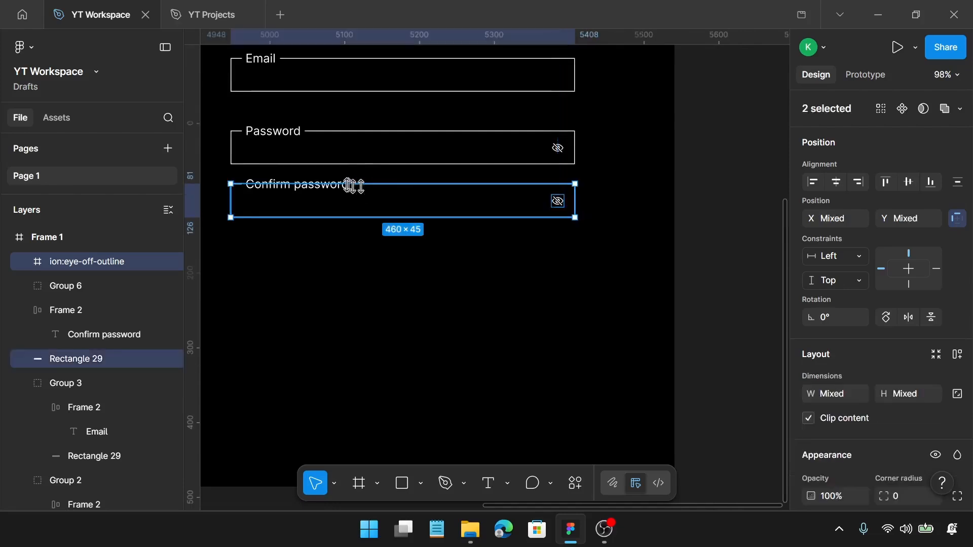
left_click(329, 191, "shift")
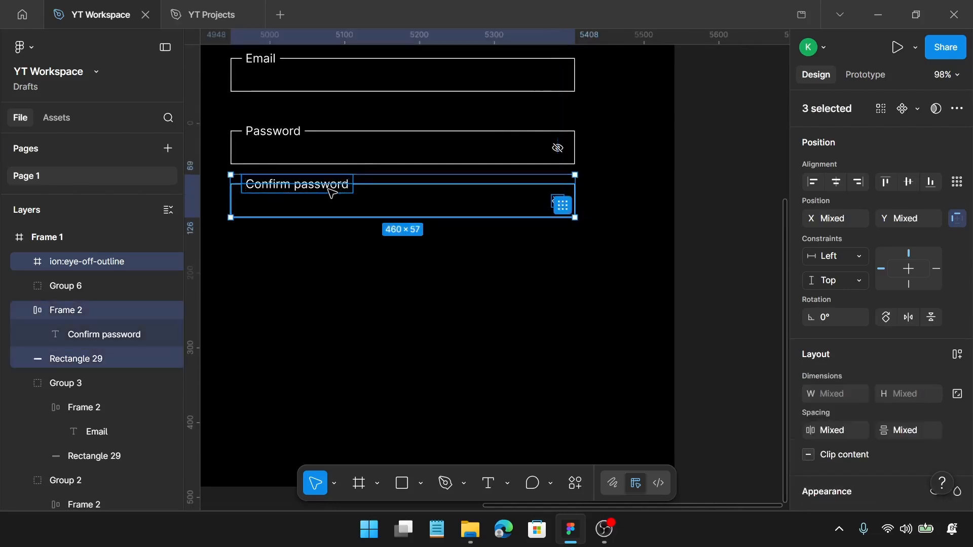
key("ctrl+g")
Draw a rectangle below the Confirm password field and set its size to 20 × 20.
scroll(332, 192, "left", 5)
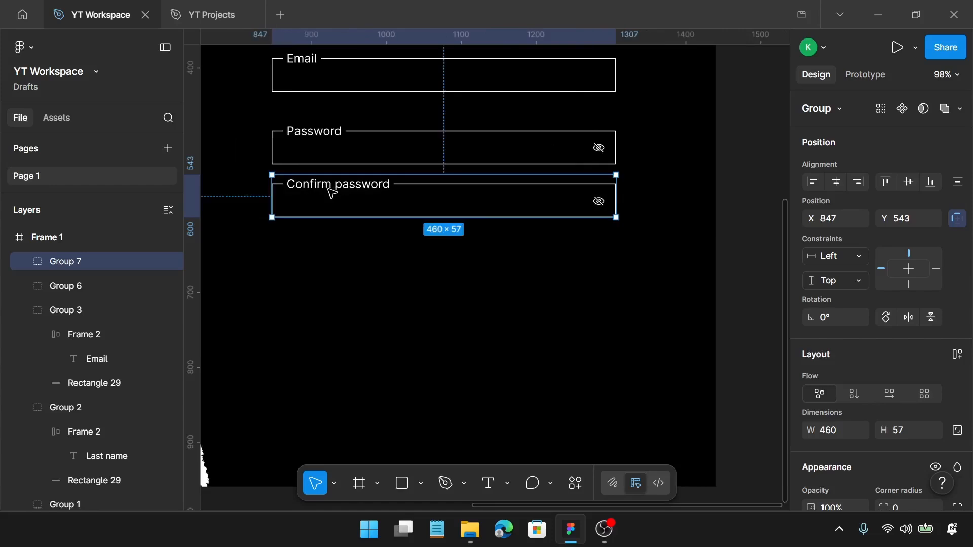
scroll(430, 265, "up", 6)
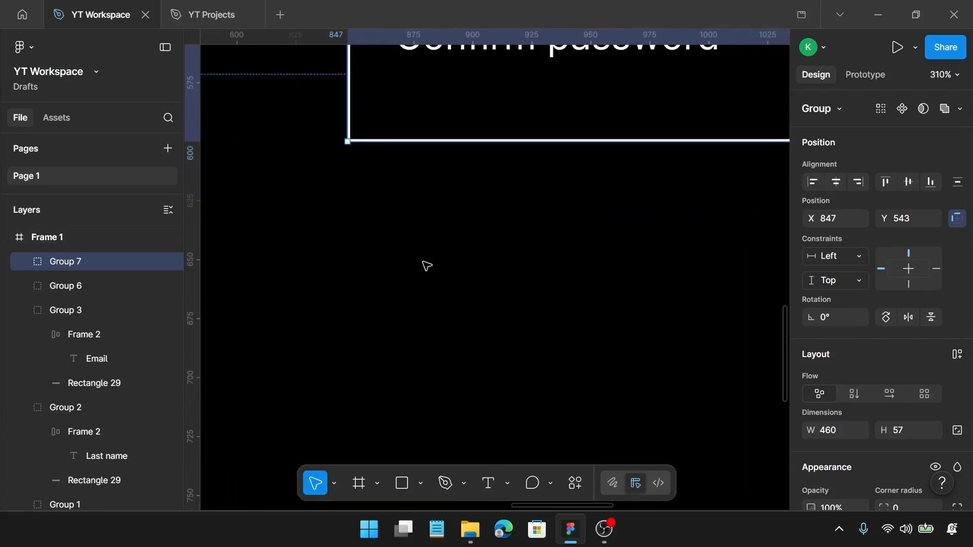
key("r")
left_click_drag(359, 201, 440, 287)
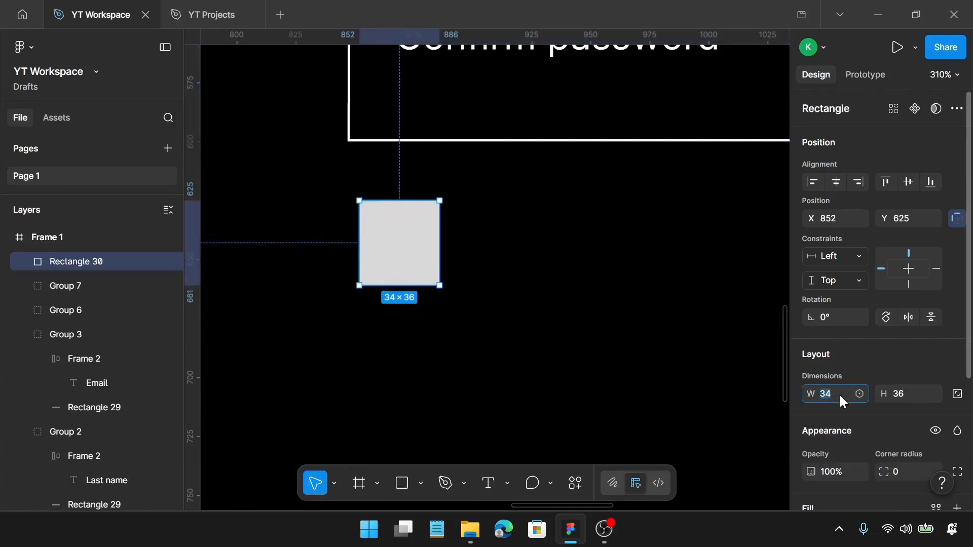
left_click(840, 396)
type("20")
key("Return")
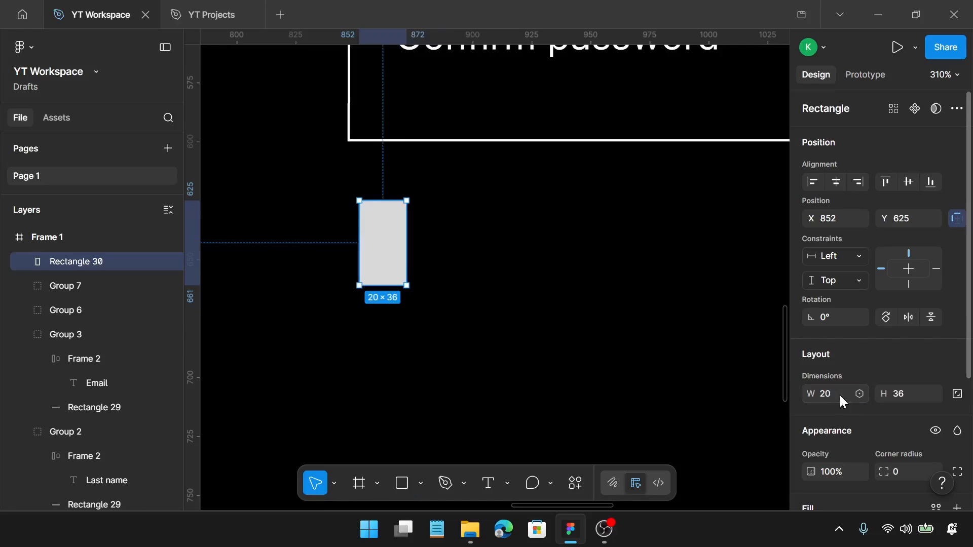
left_click(907, 397)
type("20")
key("Return")
Style the square as an unfilled outline with a white FFFFFF stroke and align it to the field's left edge at X 847, Y 619.
scroll(907, 396, "down", 3)
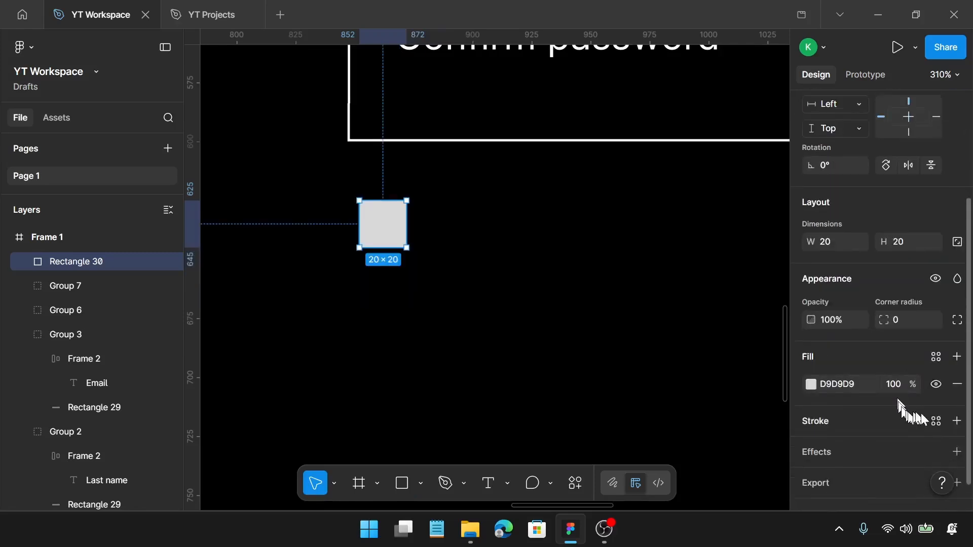
left_click(959, 420)
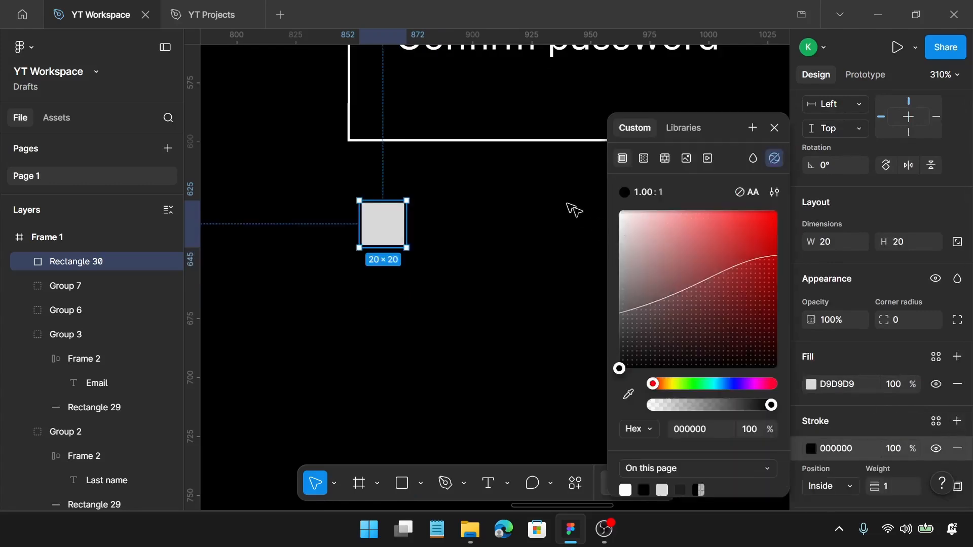
left_click_drag(642, 234, 605, 208)
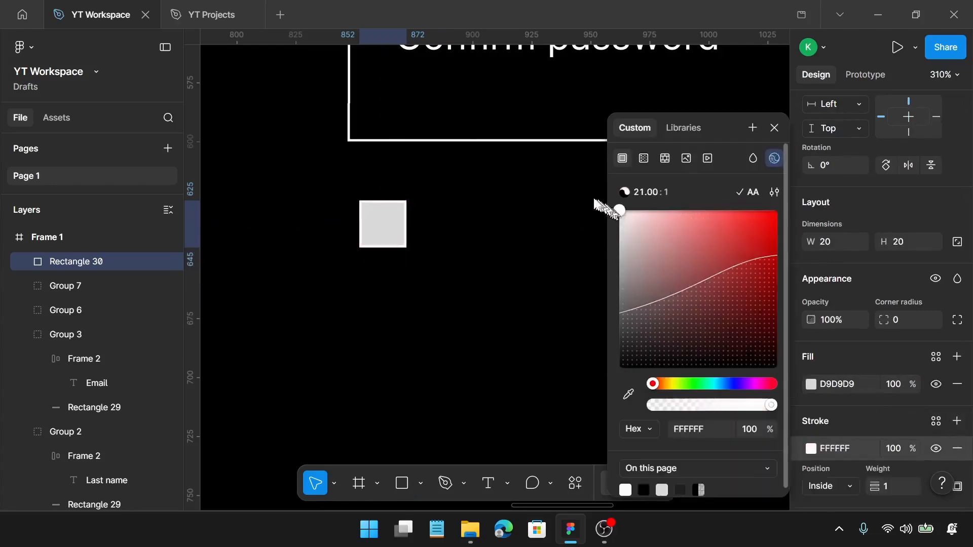
left_click(957, 383)
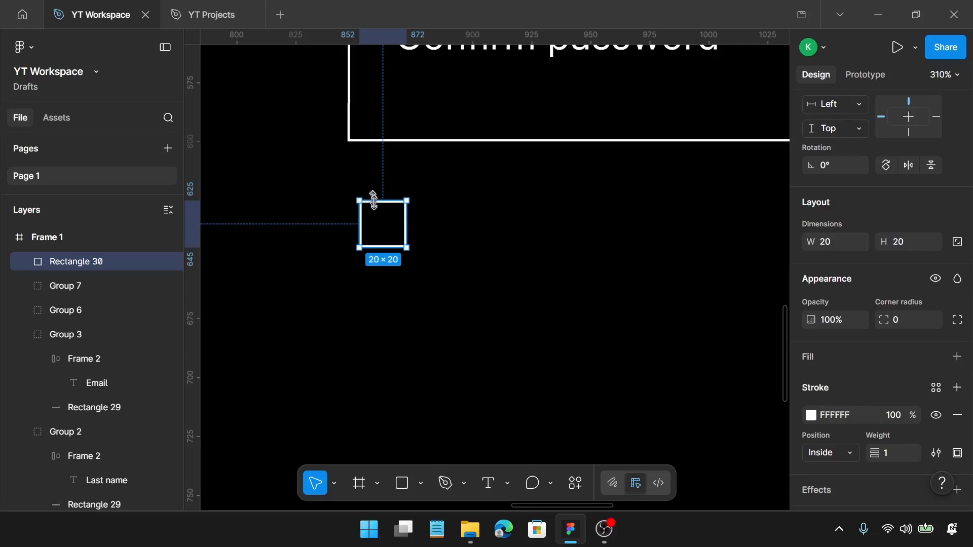
left_click_drag(377, 212, 364, 198)
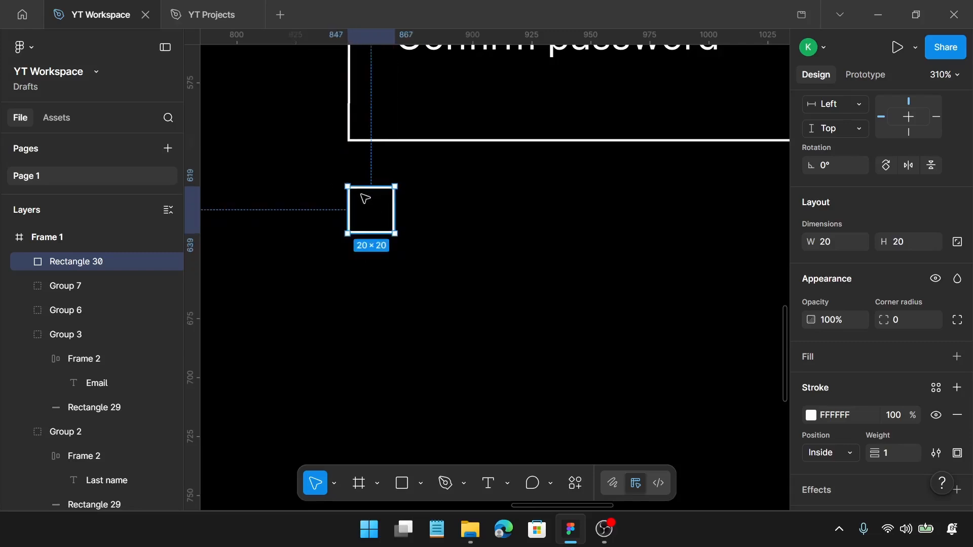
Add the copied text "By signing up you accept the Terms of Services and Privacy Policy" beside the checkbox square.
key("t")
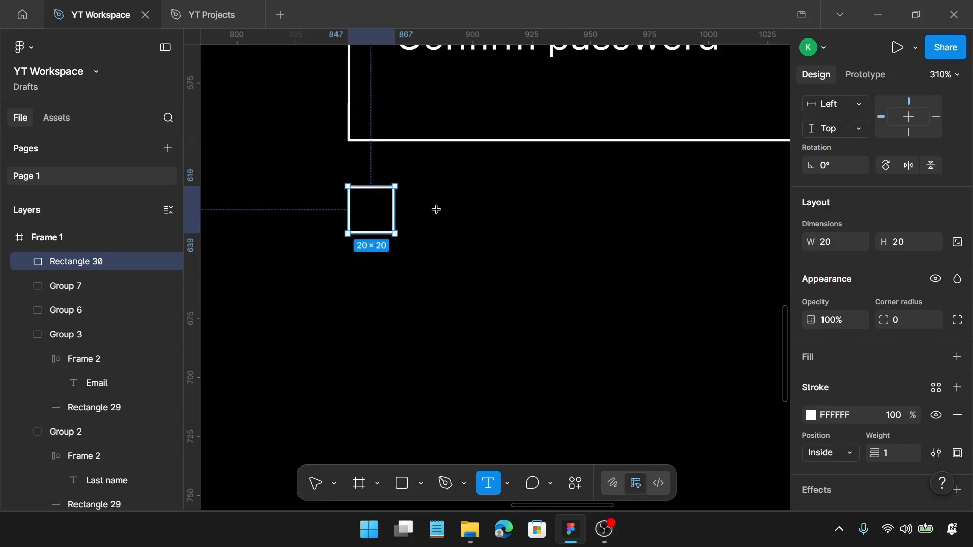
left_click(437, 210)
key("ctrl+v")
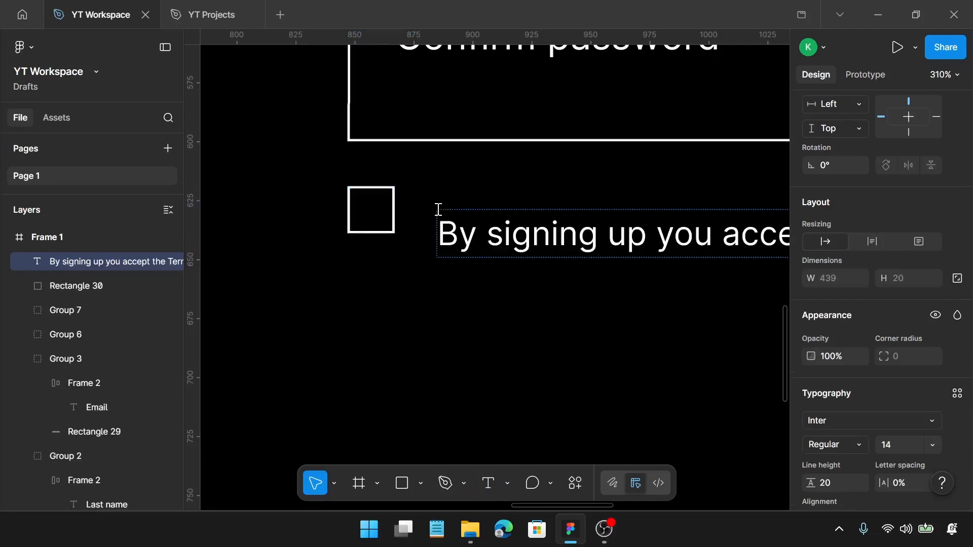
key("Escape")
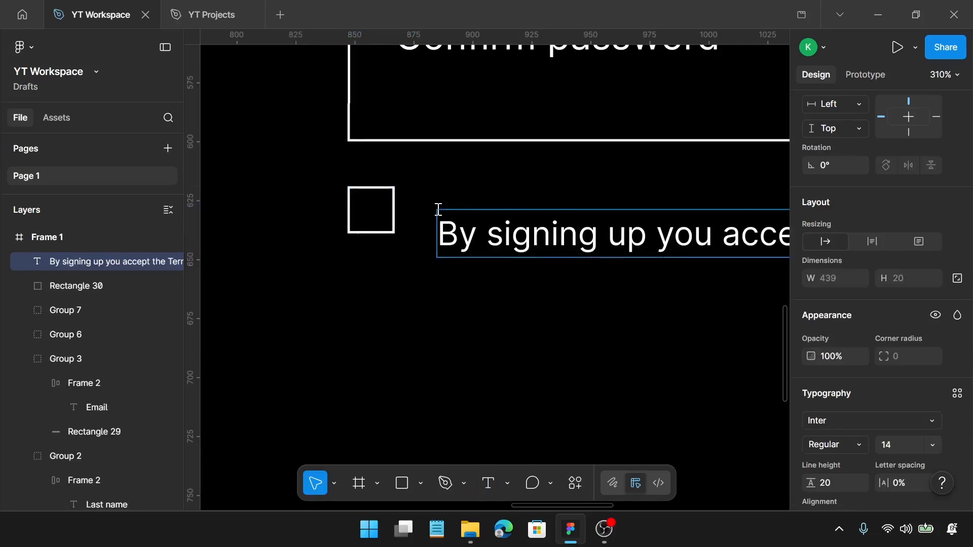
Select the words "Terms of Services" in the agreement text and inspect their fill colour.
scroll(436, 210, "down", 5)
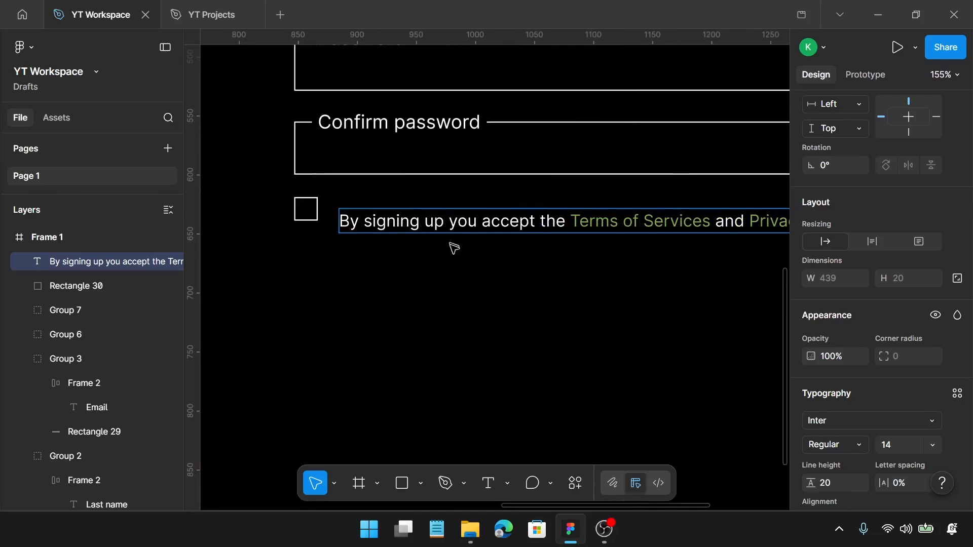
scroll(453, 251, "right", 2)
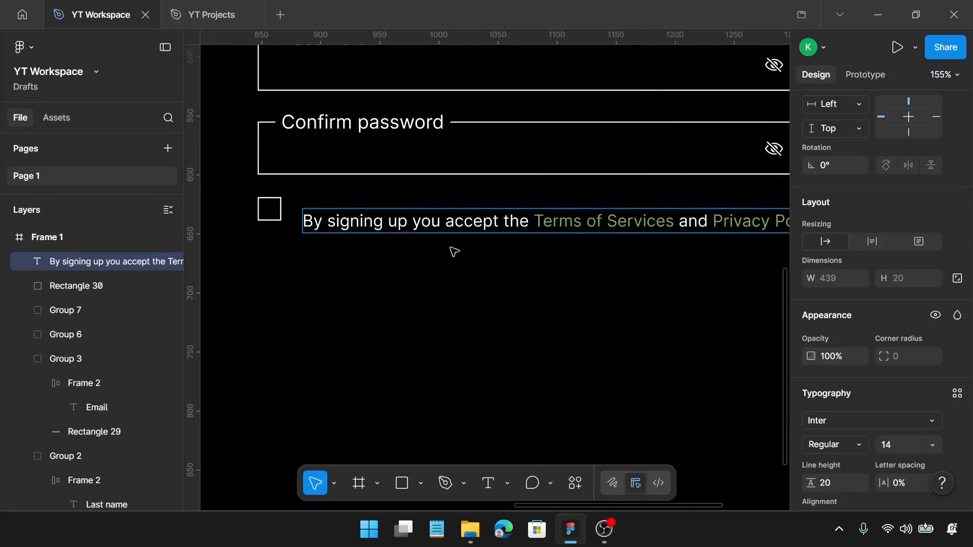
scroll(454, 252, "right", 2)
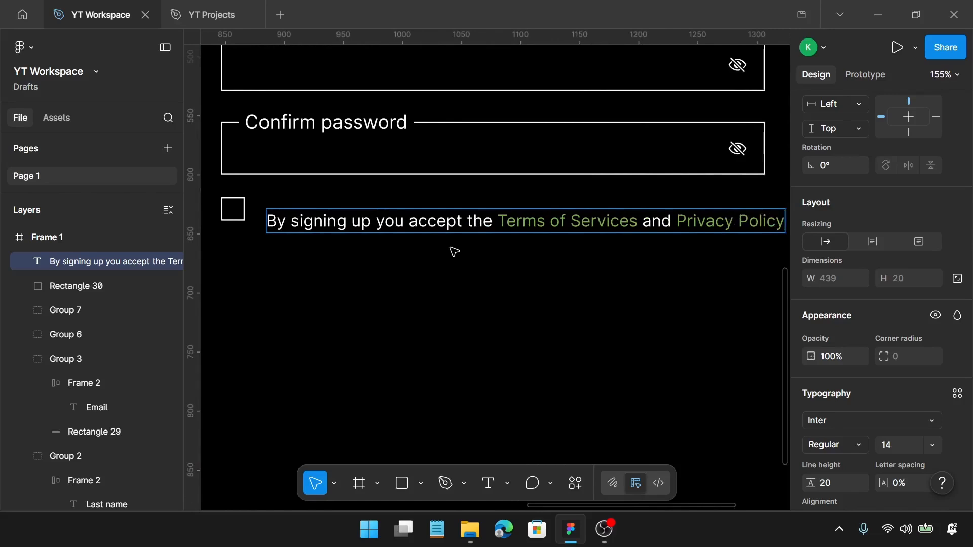
scroll(454, 252, "right", 1)
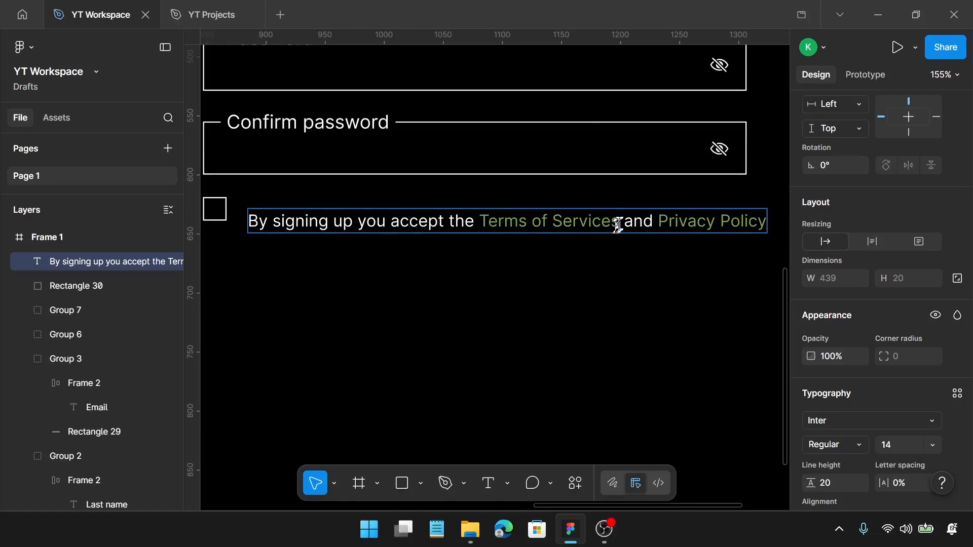
left_click_drag(618, 220, 483, 218)
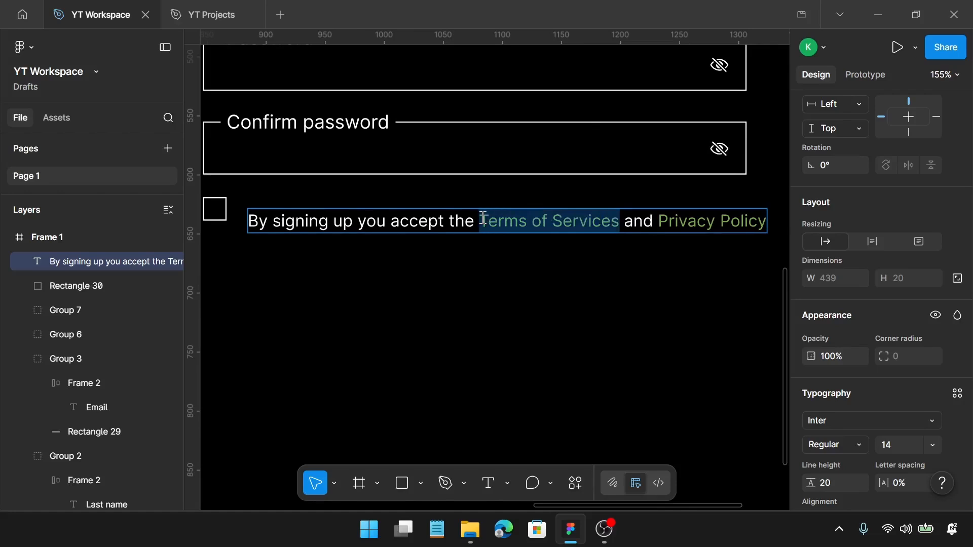
scroll(864, 334, "down", 5)
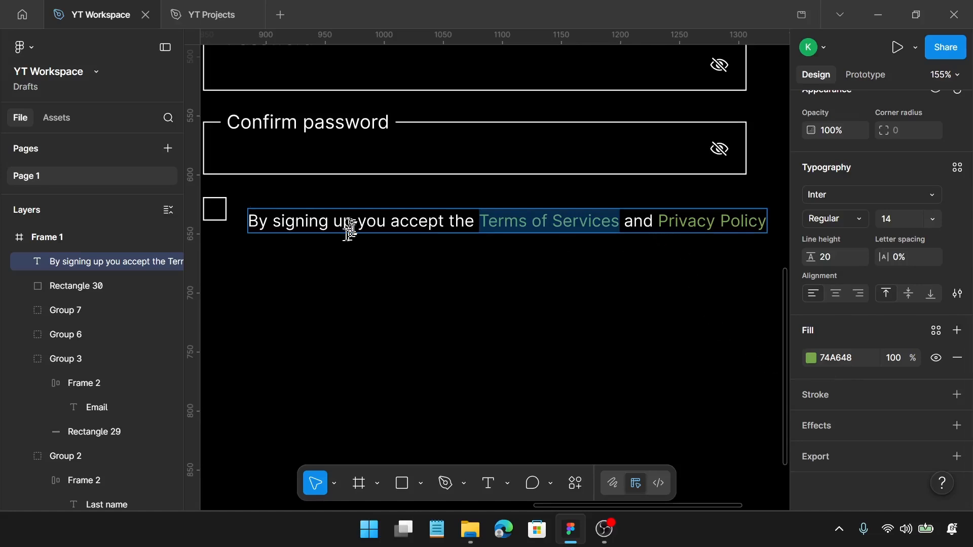
Try a red DA3636 fill on the words "By signing" in the agreement text and undo the colour change.
left_click_drag(330, 222, 248, 223)
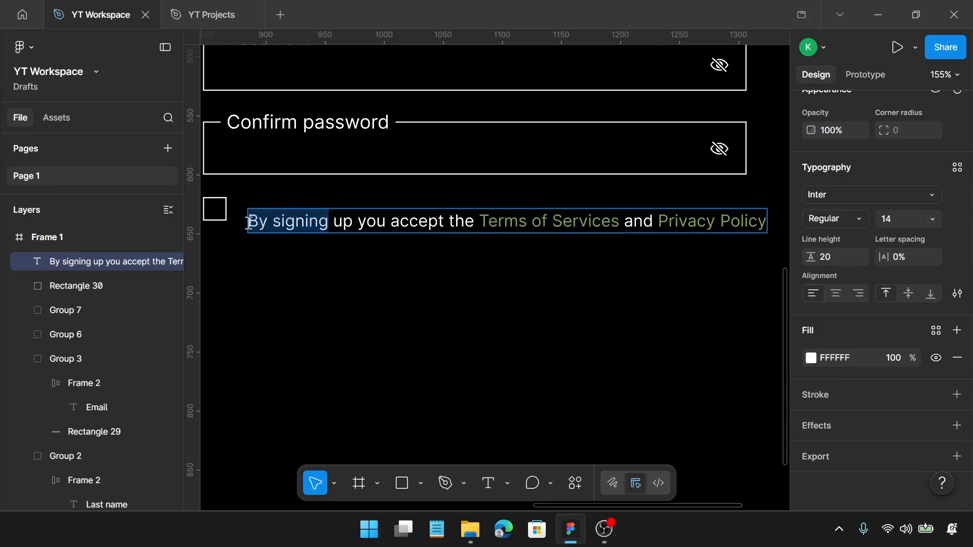
left_click(828, 360)
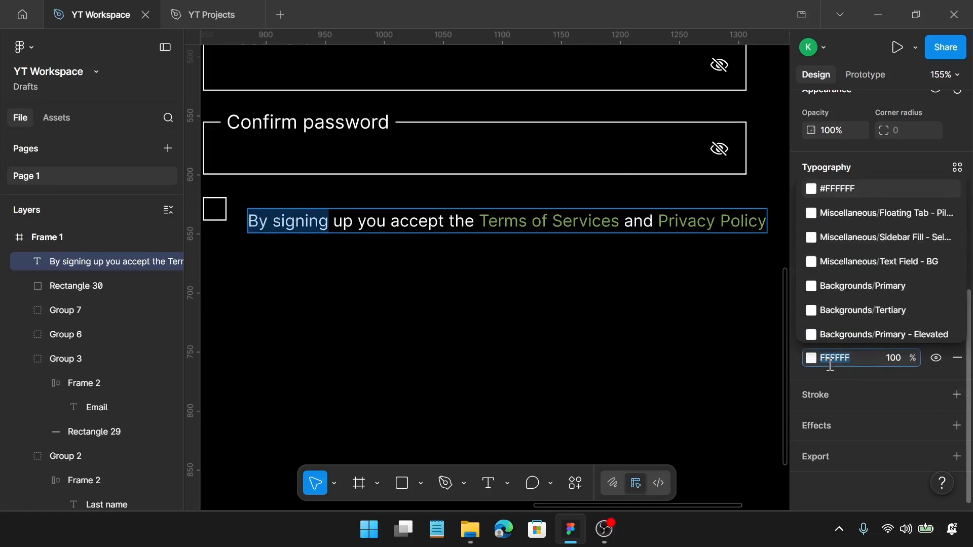
left_click(811, 357)
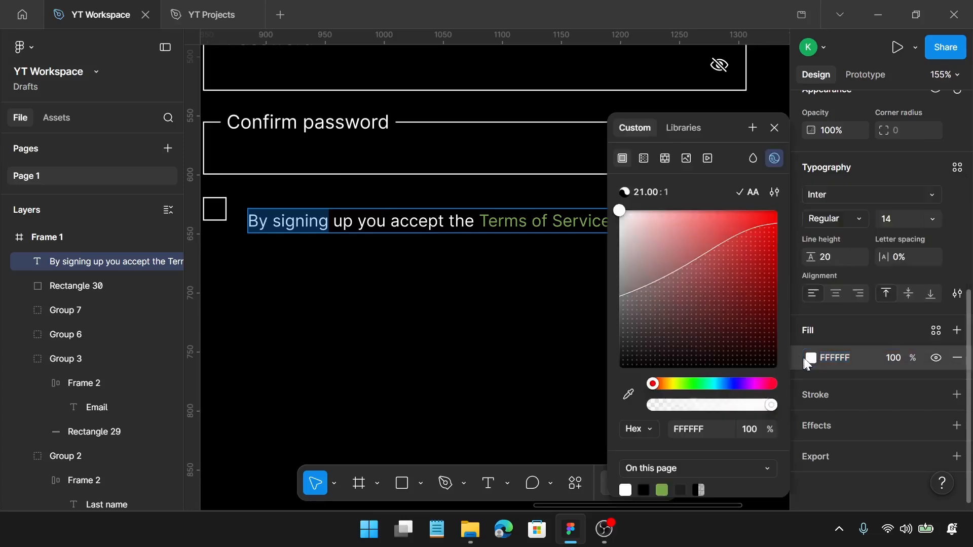
left_click(660, 336)
left_click_drag(661, 341, 738, 239)
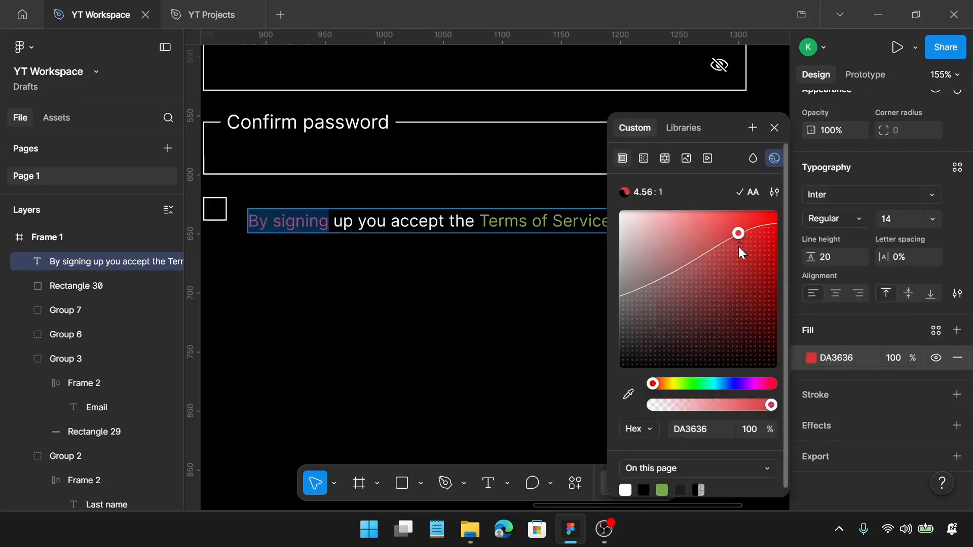
left_click(774, 128)
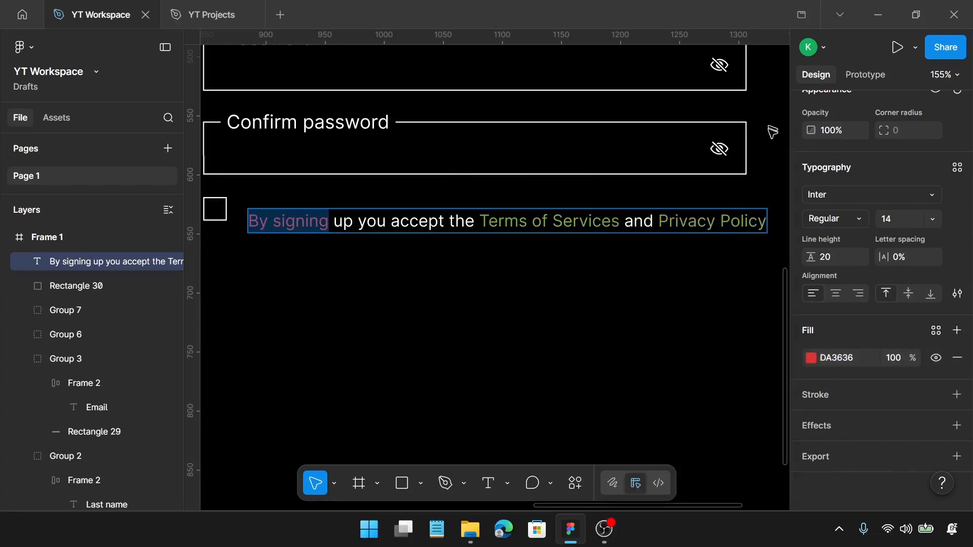
key("ctrl+z")
left_click(561, 221)
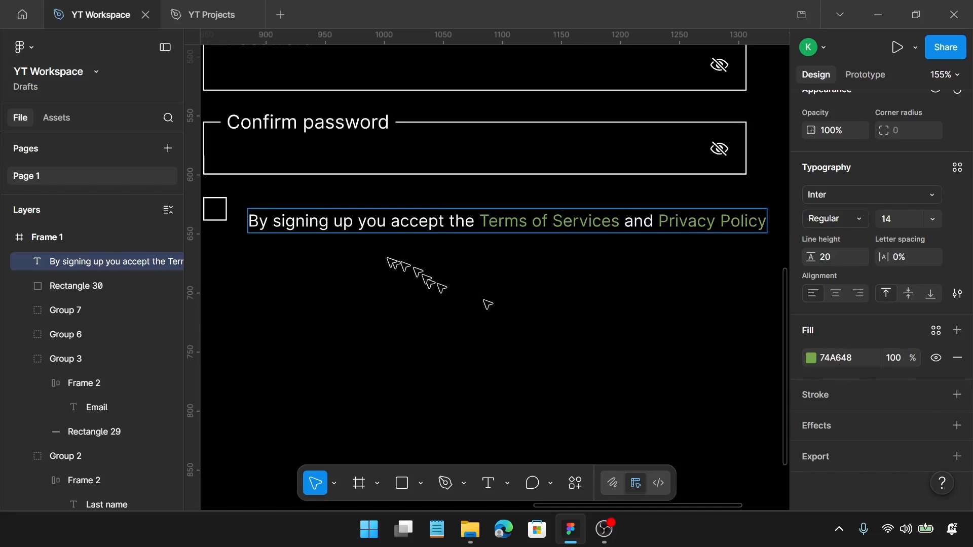
Move the agreement text level with the checkbox and wrap both in a horizontal auto layout with a gap of 10.
key("Escape")
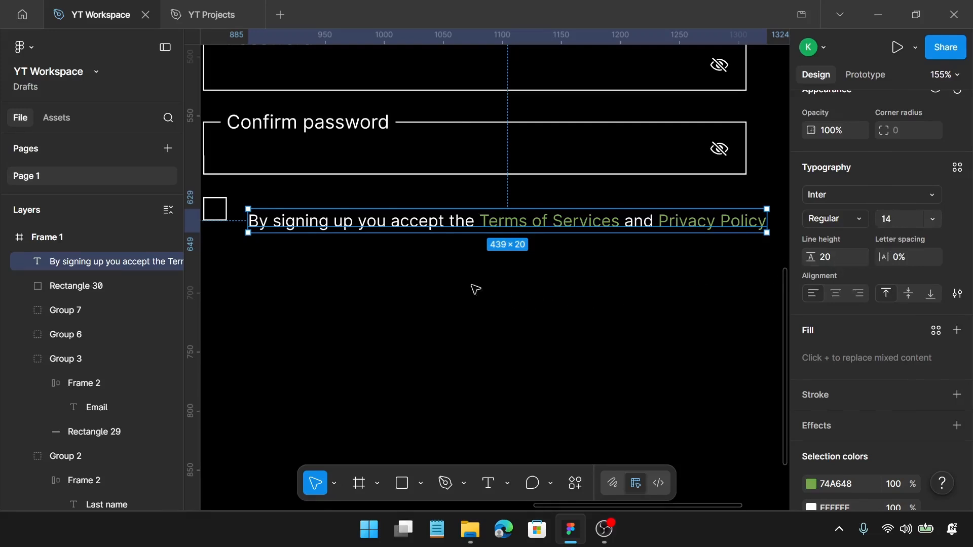
scroll(283, 132, "left", 5)
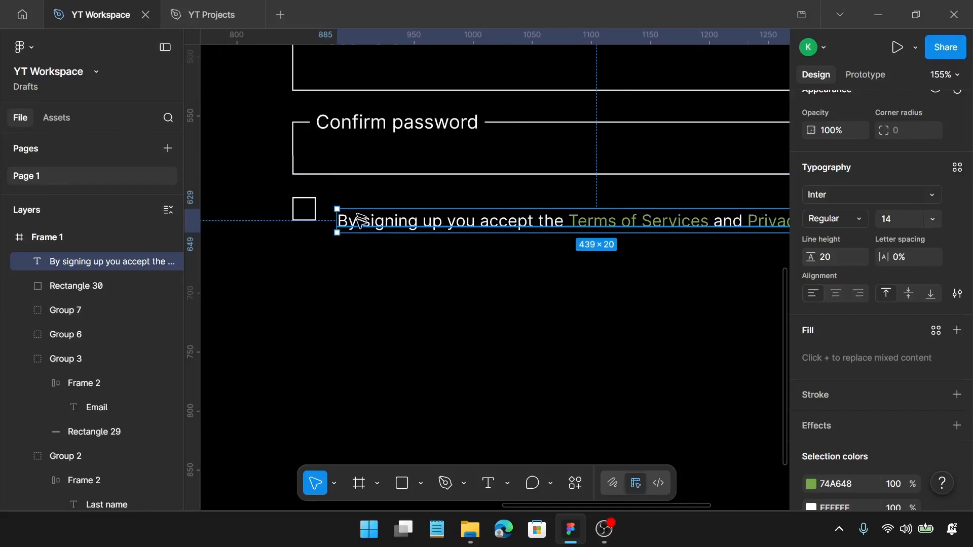
left_click_drag(354, 221, 350, 211)
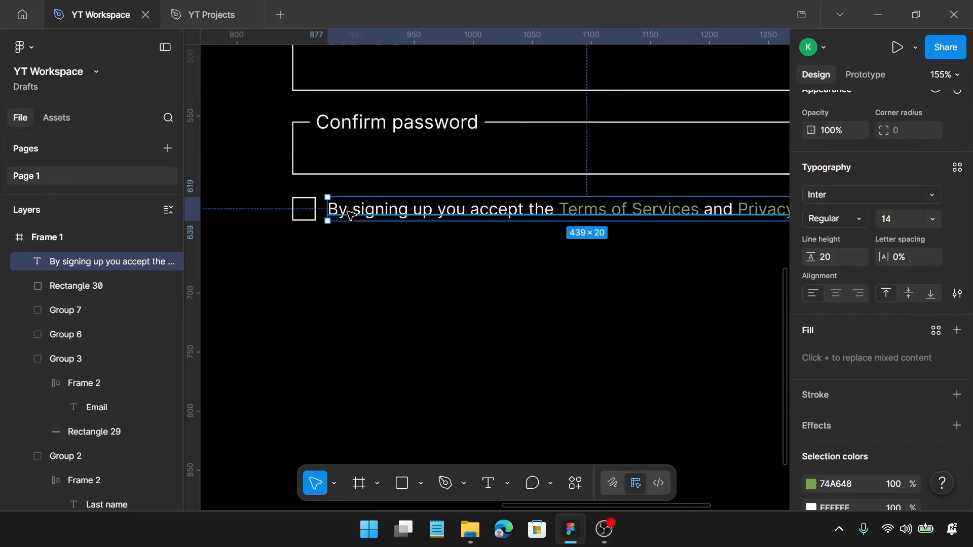
left_click(312, 215, "shift")
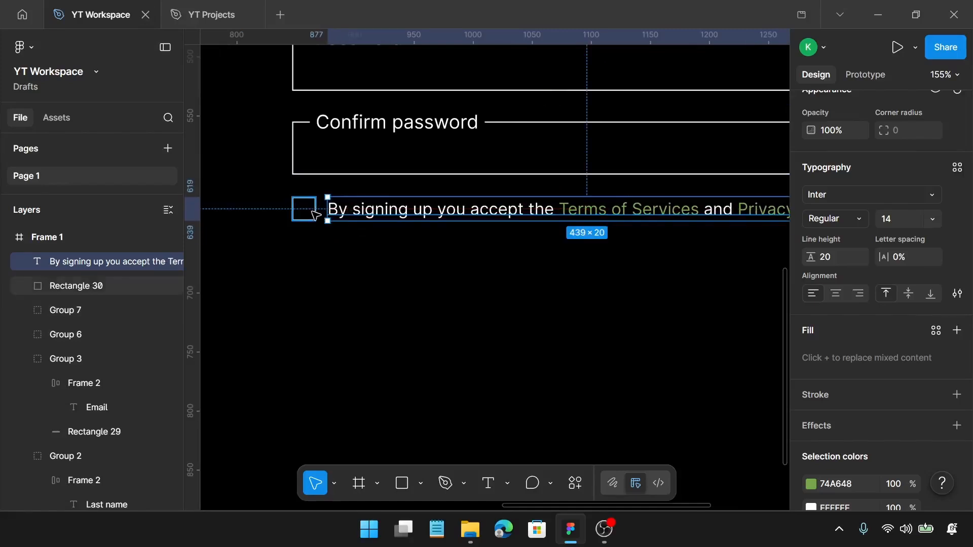
key("shift+a")
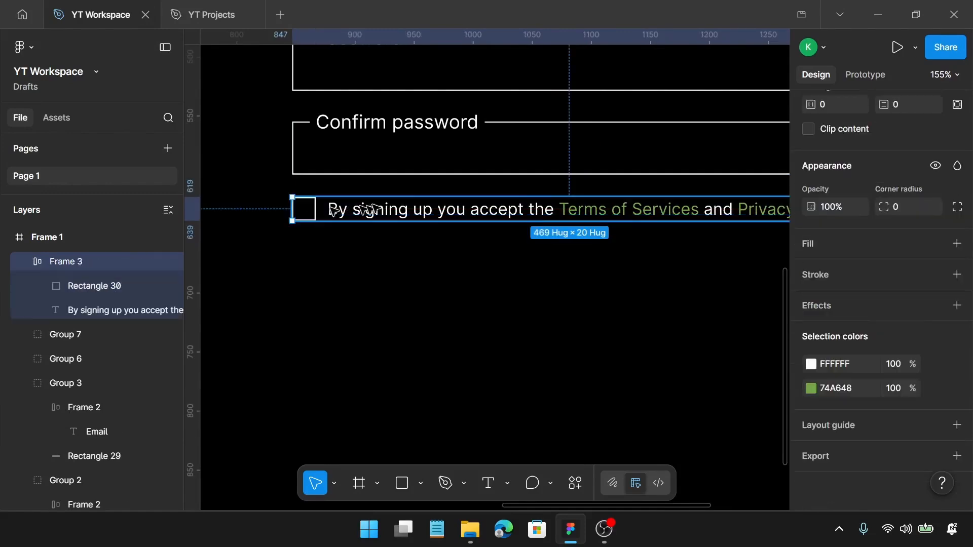
scroll(897, 209, "up", 3)
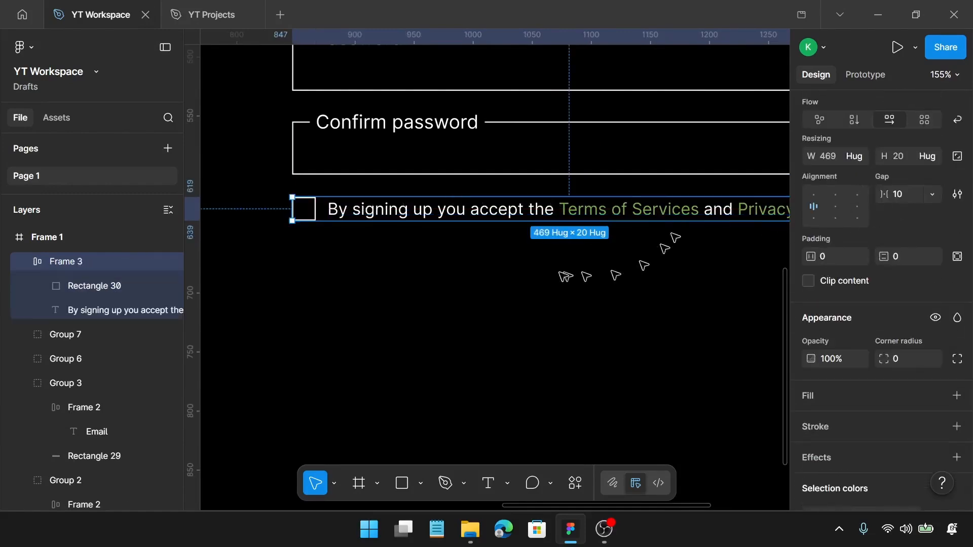
Combine the Confirm password field and the checkbox row in a vertical auto layout with a gap of 10.
scroll(550, 276, "down", 5)
scroll(551, 276, "down", 1)
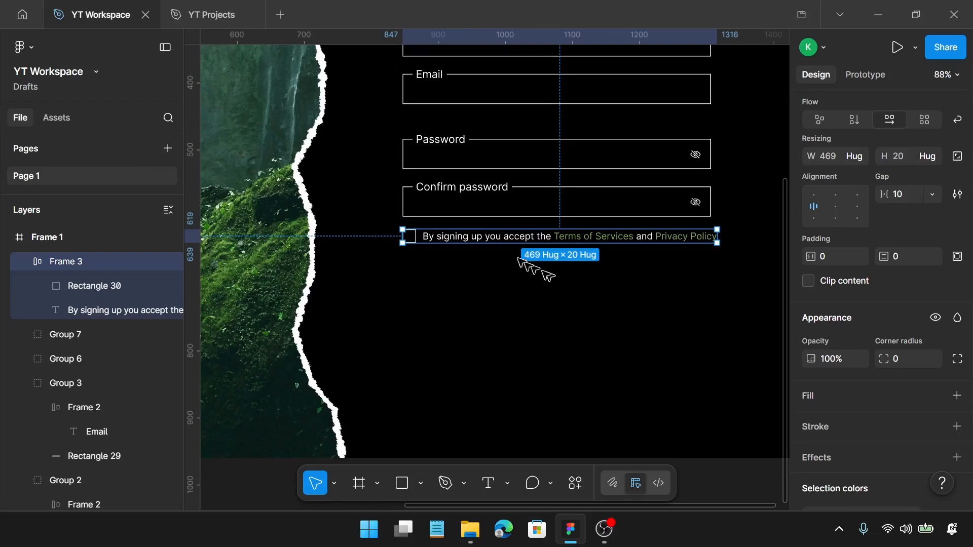
left_click(480, 199)
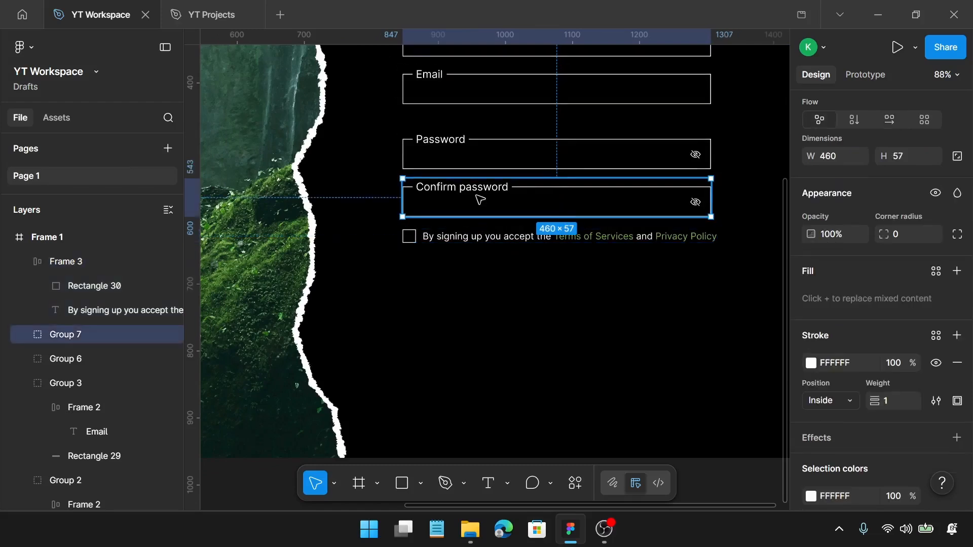
left_click(465, 241, "shift")
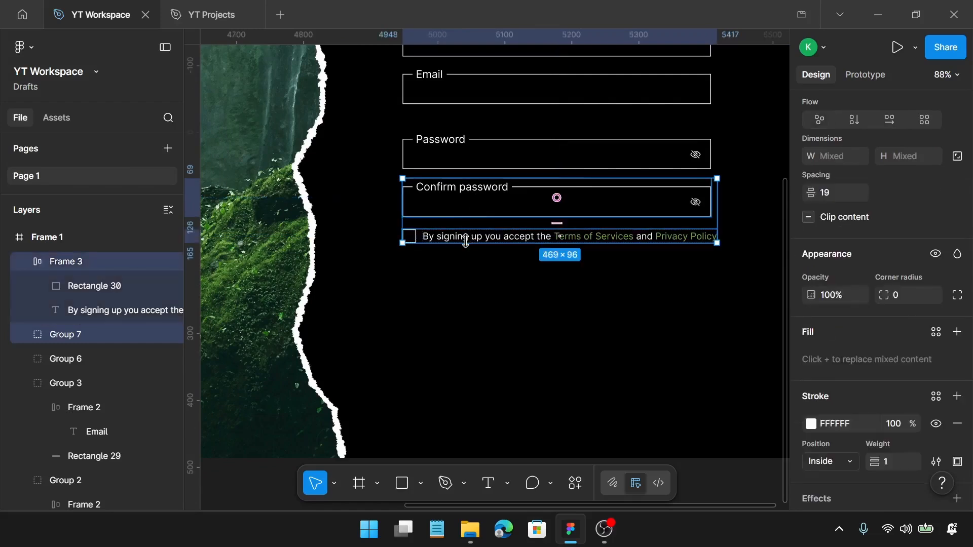
key("shift+a")
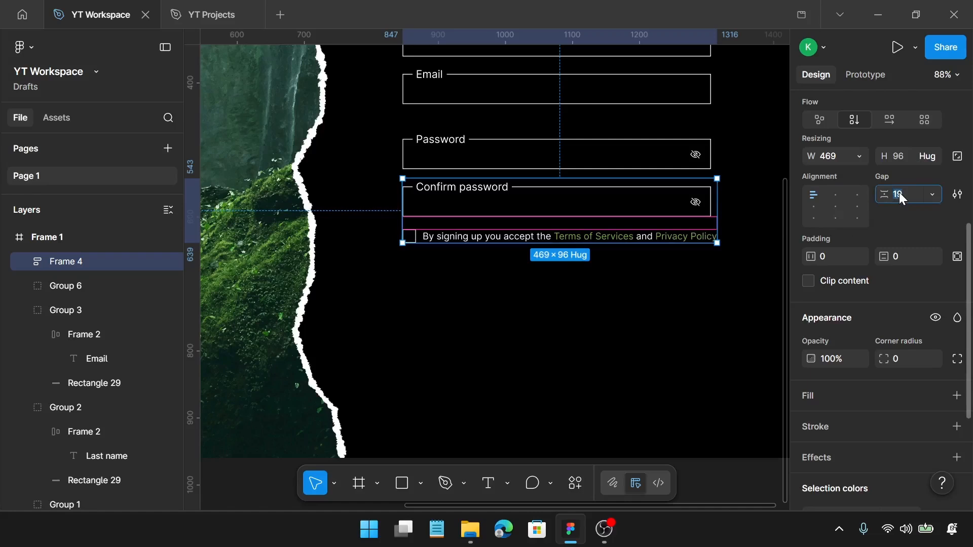
type("10")
key("Return")
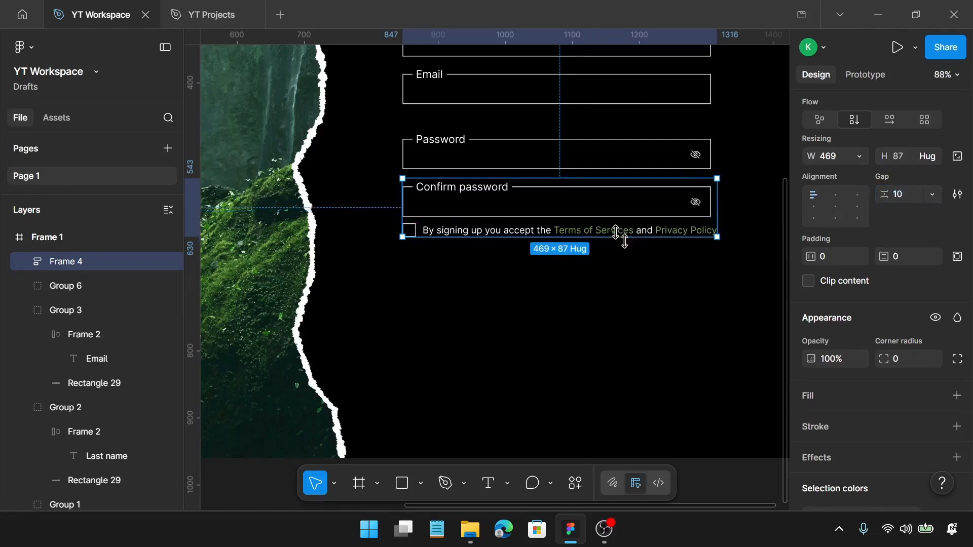
scroll(608, 238, "up", 5)
key("Escape")
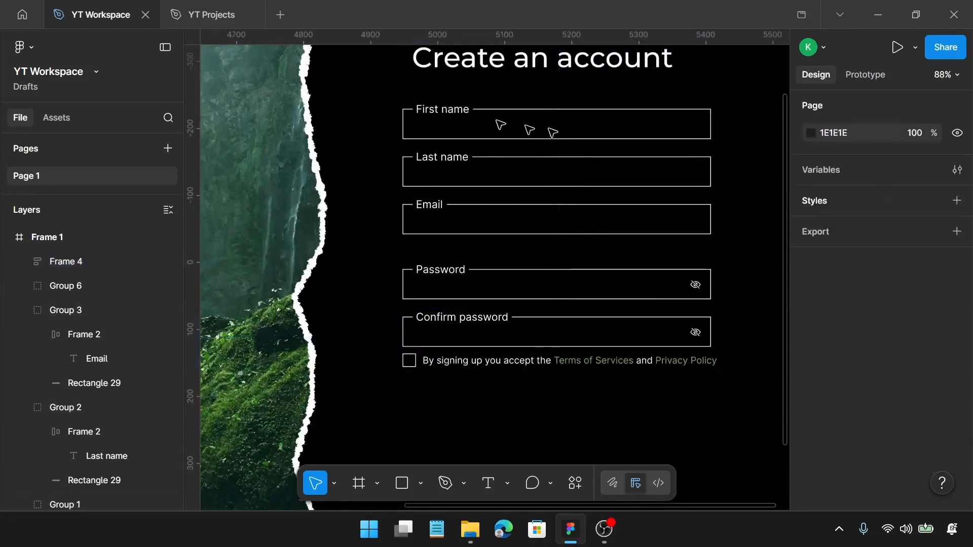
Set the vertical spacing between all form fields, including the confirm-password and checkbox block, to 20 and group them.
left_click(440, 123)
left_click(447, 156, "shift")
left_click(443, 208, "shift")
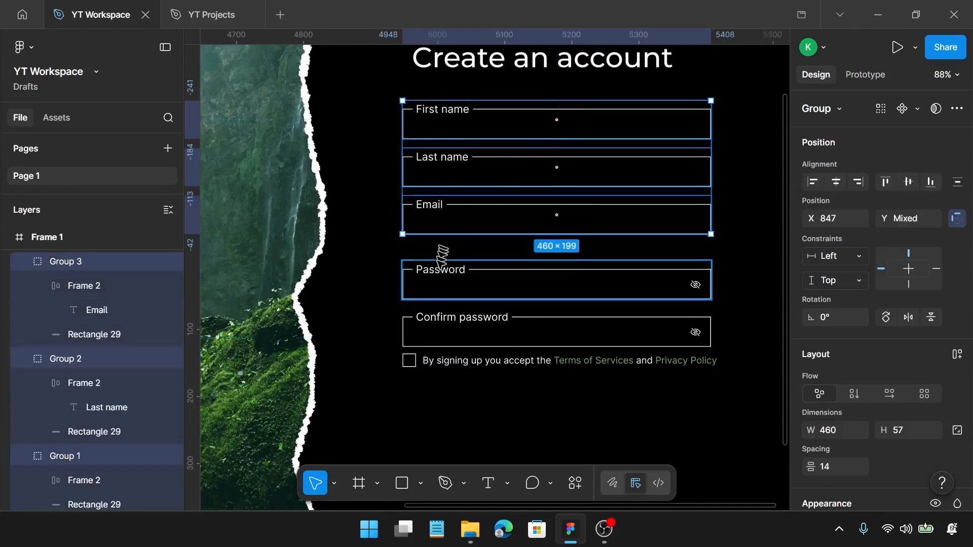
left_click(436, 276, "shift")
left_click(435, 337, "shift")
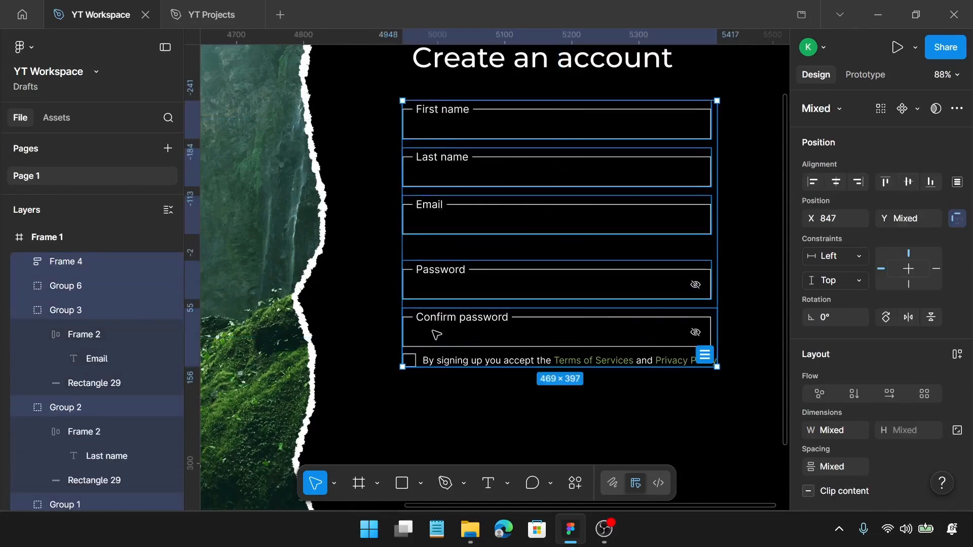
scroll(853, 364, "down", 3)
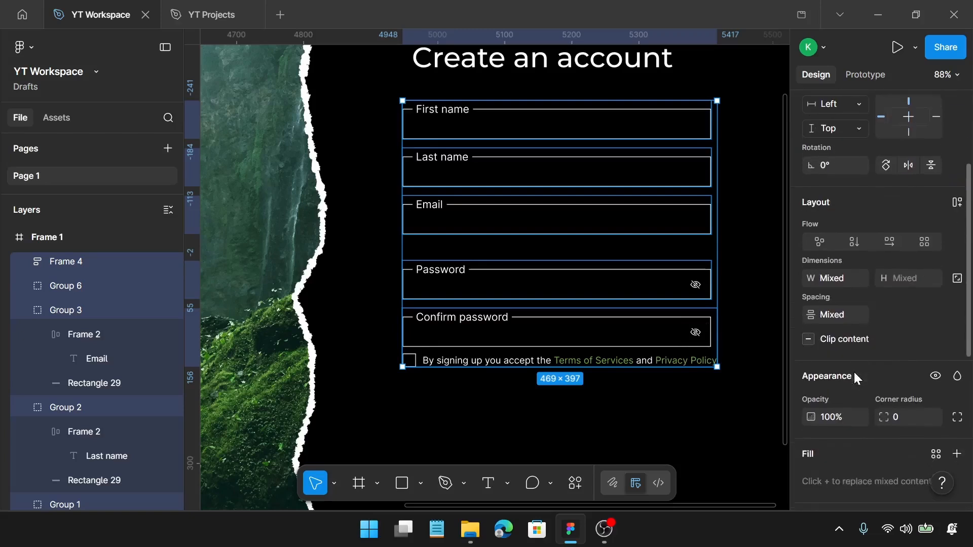
left_click(845, 322)
type("20")
key("Return")
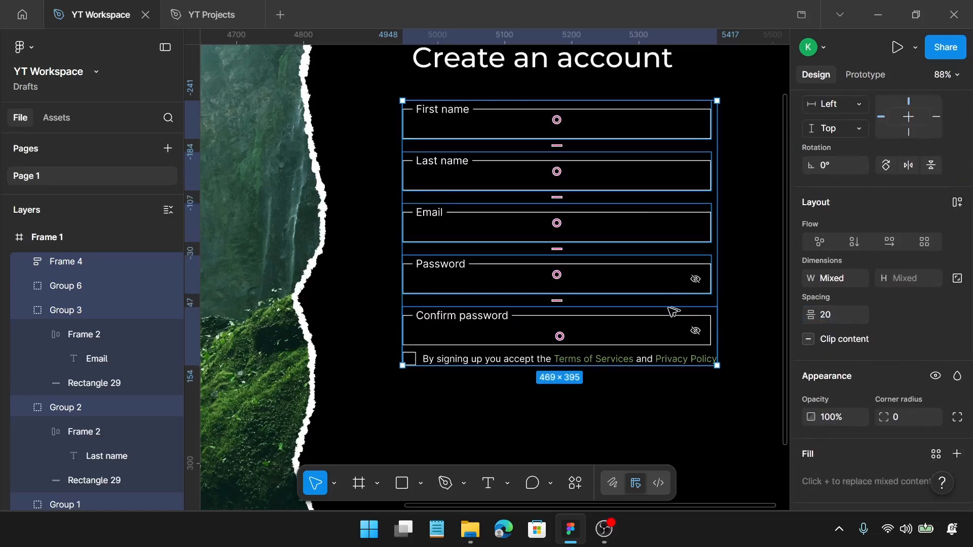
key("ctrl+g")
Add the text "Create account" in the empty area beneath the checkbox row.
scroll(628, 330, "down", 3)
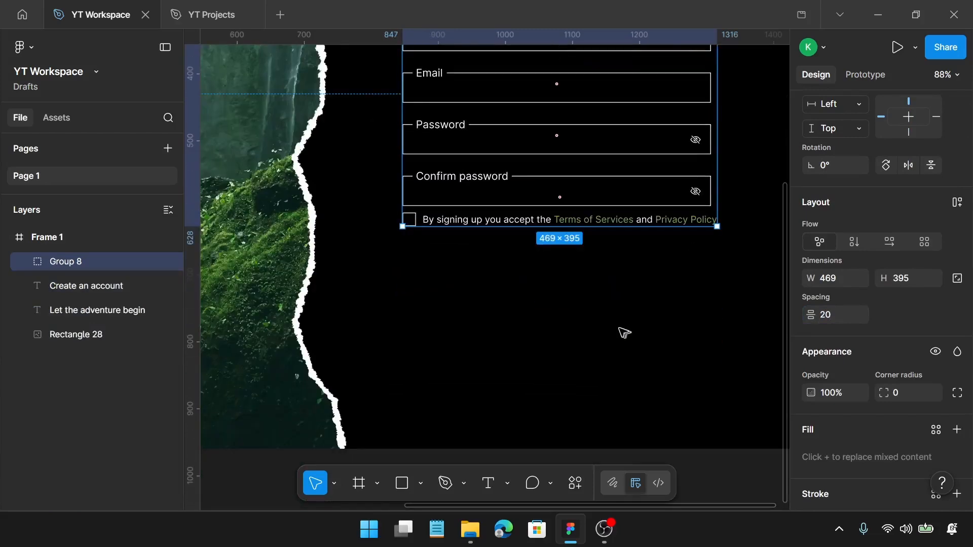
scroll(624, 333, "up", 5, "ctrl")
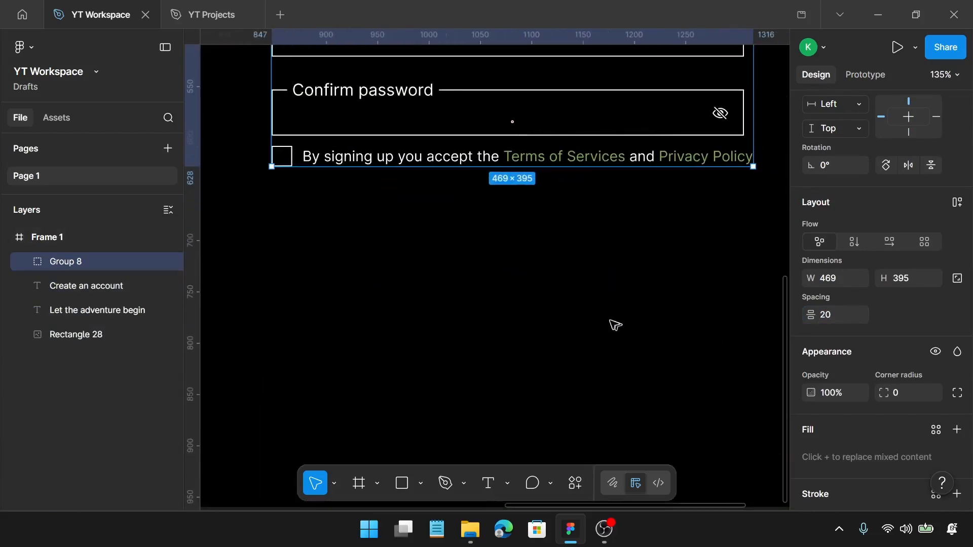
scroll(608, 319, "right", 1)
scroll(604, 315, "down", 1)
scroll(577, 306, "left", 1)
scroll(572, 305, "up", 1)
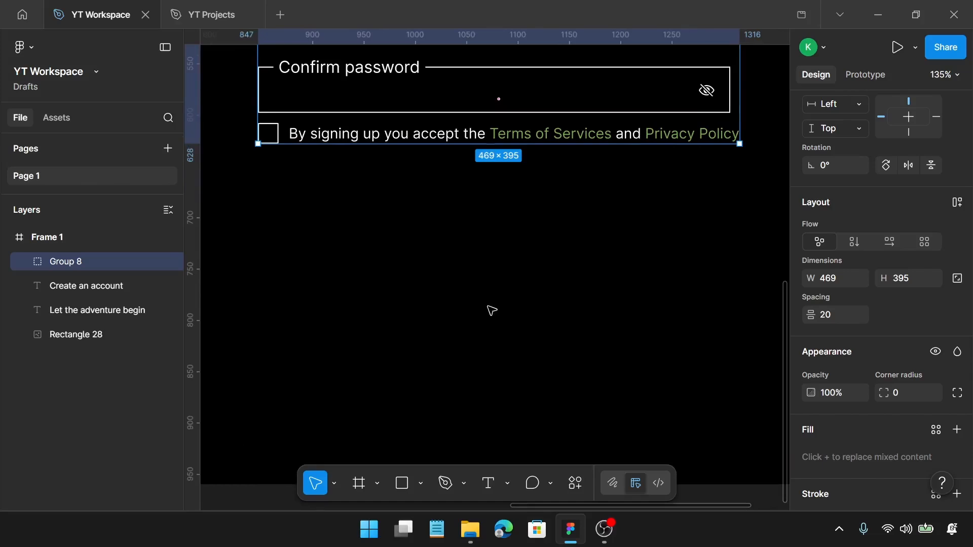
key("t")
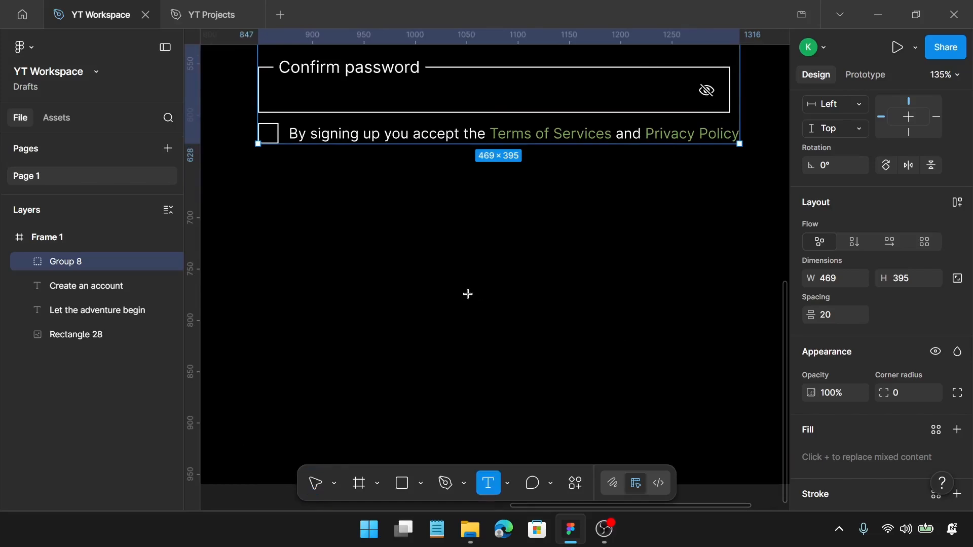
left_click(445, 304)
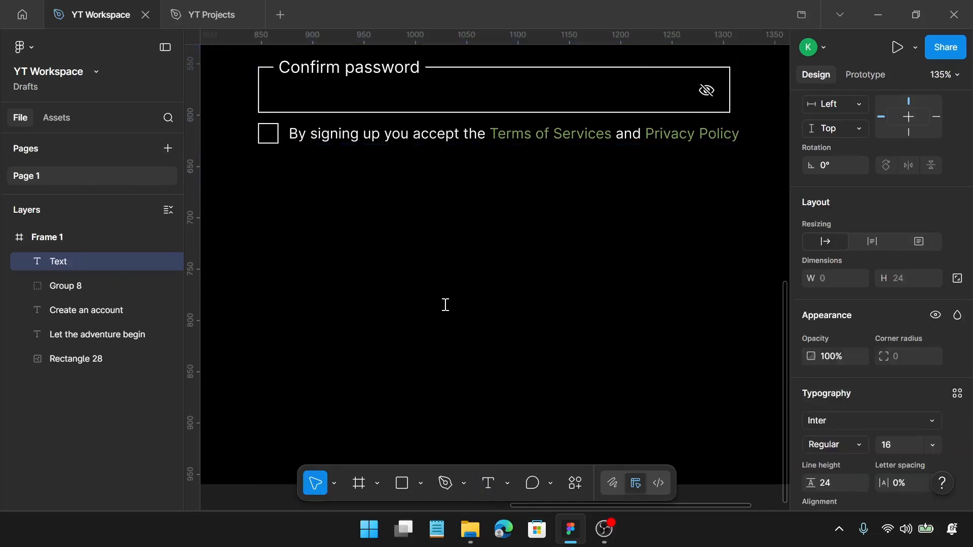
type("Creat")
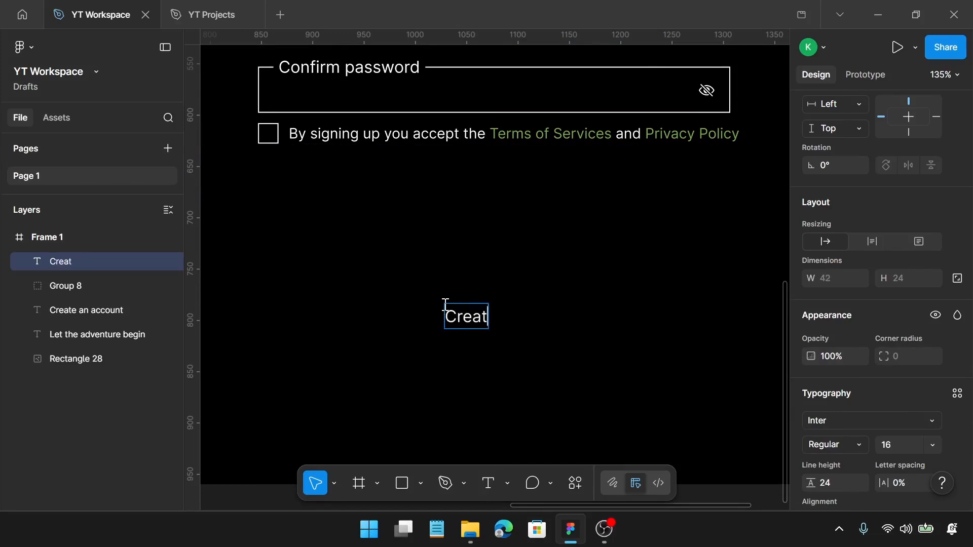
type("e account")
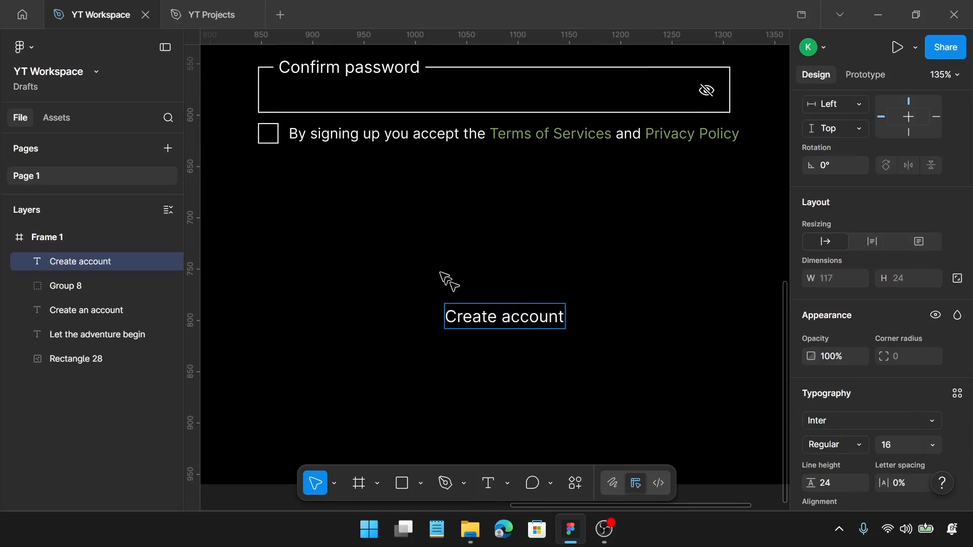
key("Escape")
Set the "Create account" text to font size 20 and line height 26.
scroll(899, 399, "down", 3)
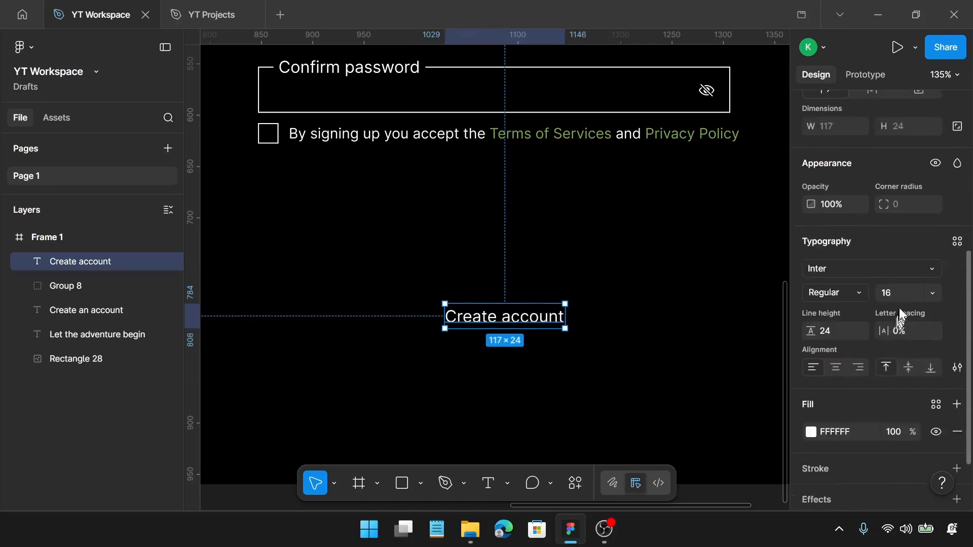
left_click(907, 286)
type("20")
key("Return")
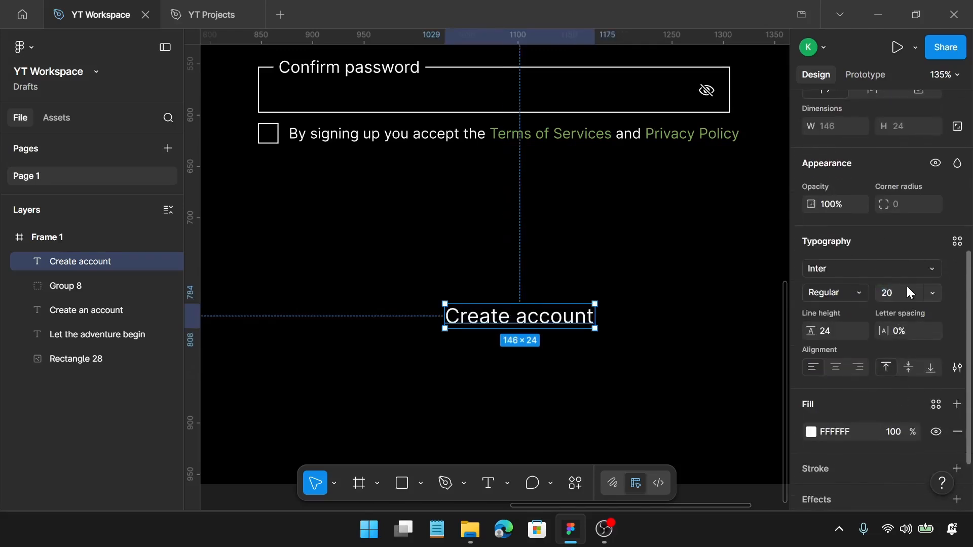
left_click(832, 330)
type("26")
key("Return")
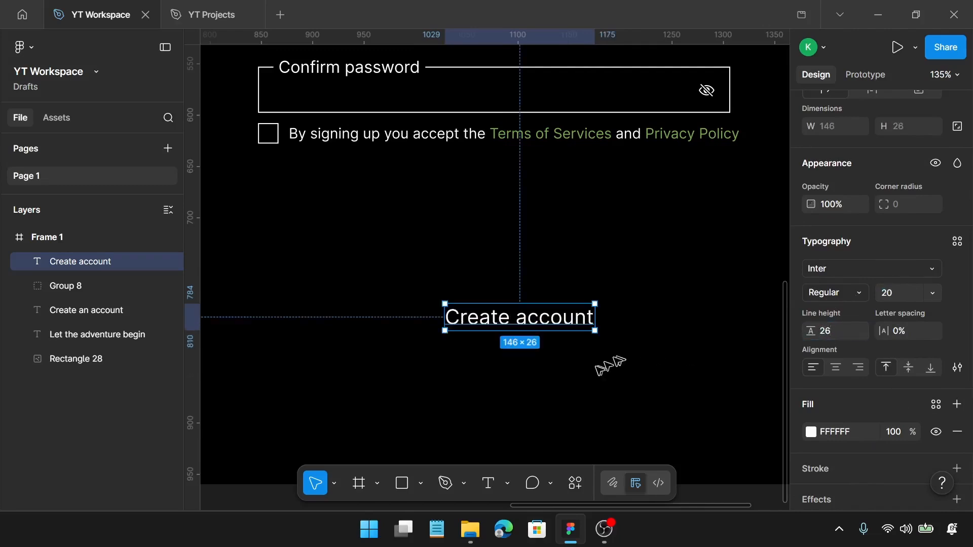
Wrap the "Create account" text in an auto layout with horizontal padding 45 and vertical padding 15.
key("shift+a")
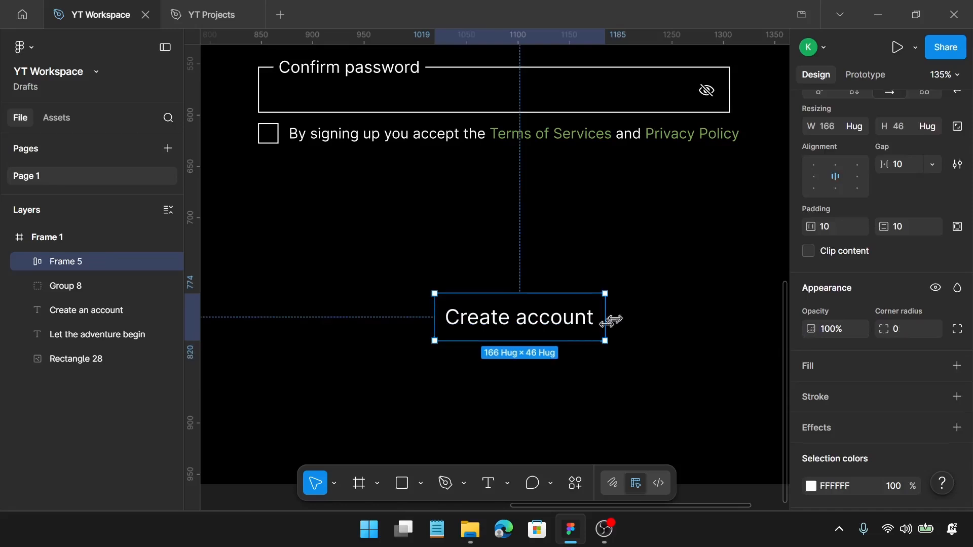
left_click(841, 231)
type("45")
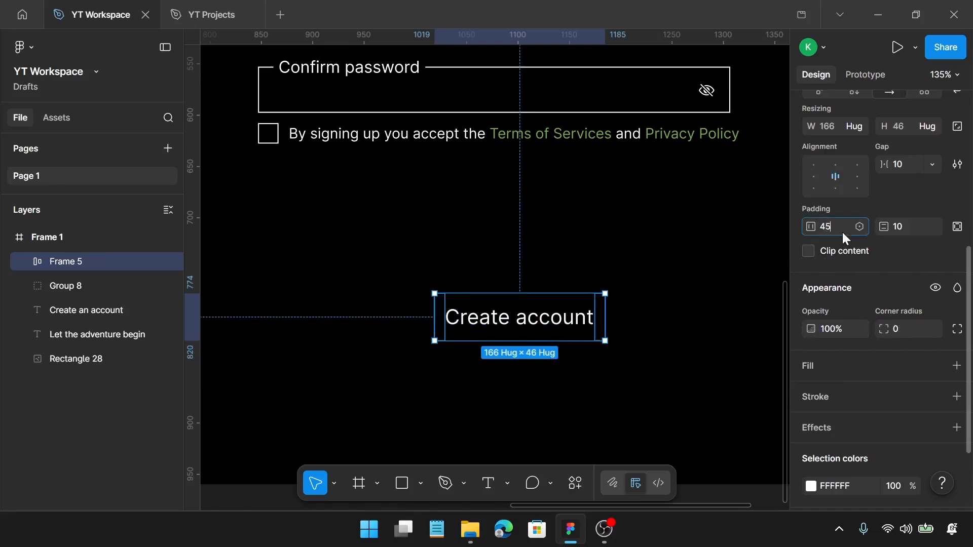
key("Return")
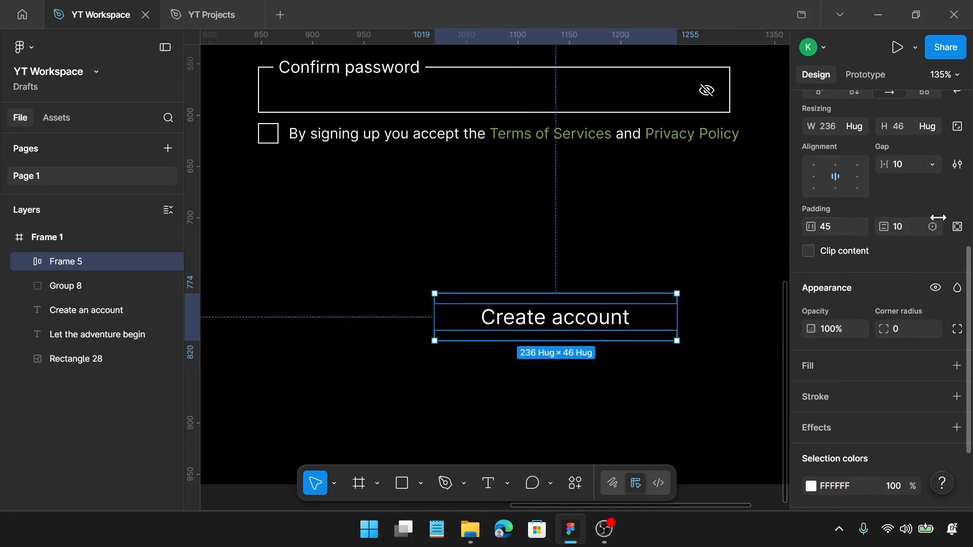
left_click(899, 226)
key("Return")
left_click(898, 228)
type("15")
key("Return")
Give the "Create account" button a white FFFFFF stroke and move it to X 953, Y 725.
scroll(869, 322, "down", 3)
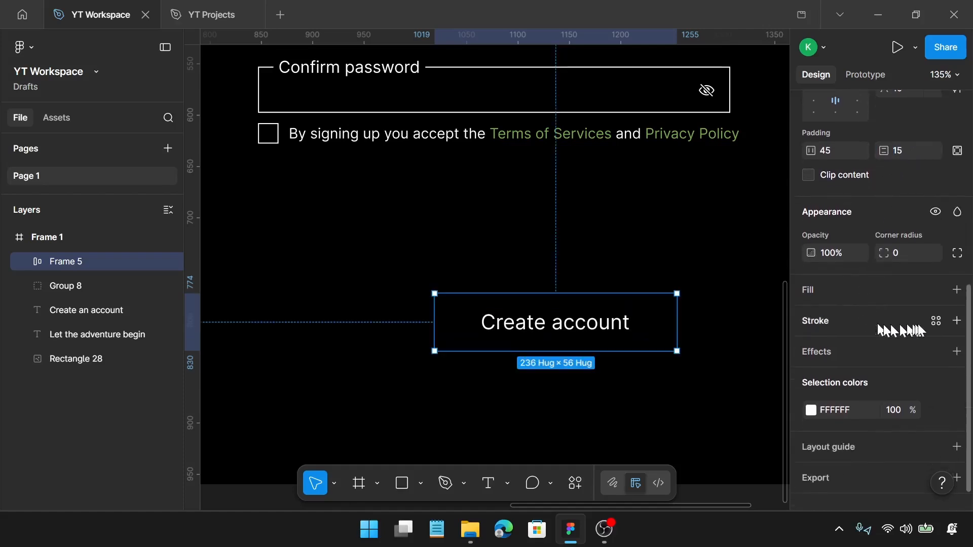
left_click(959, 321)
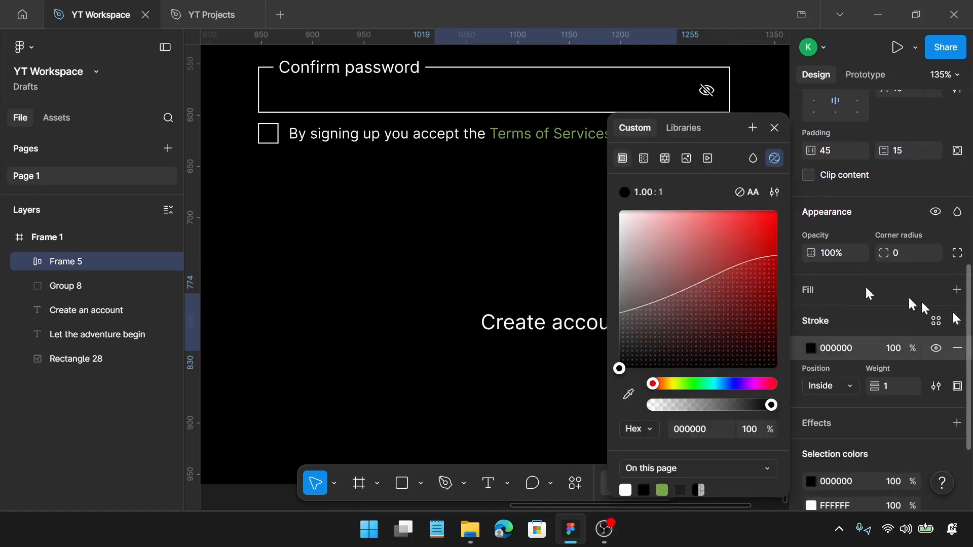
left_click_drag(666, 239, 571, 178)
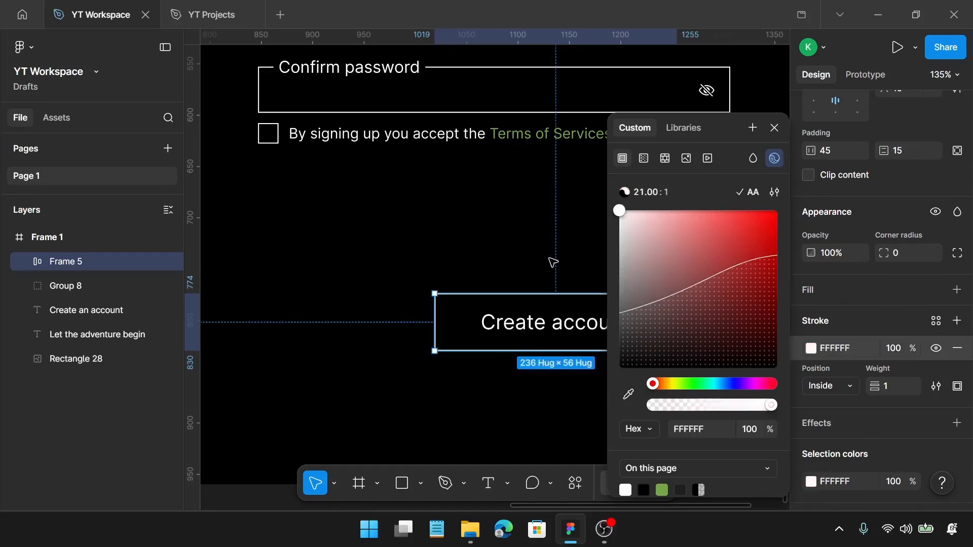
left_click(551, 263)
scroll(552, 273, "down", 2)
left_click_drag(573, 314, 506, 260)
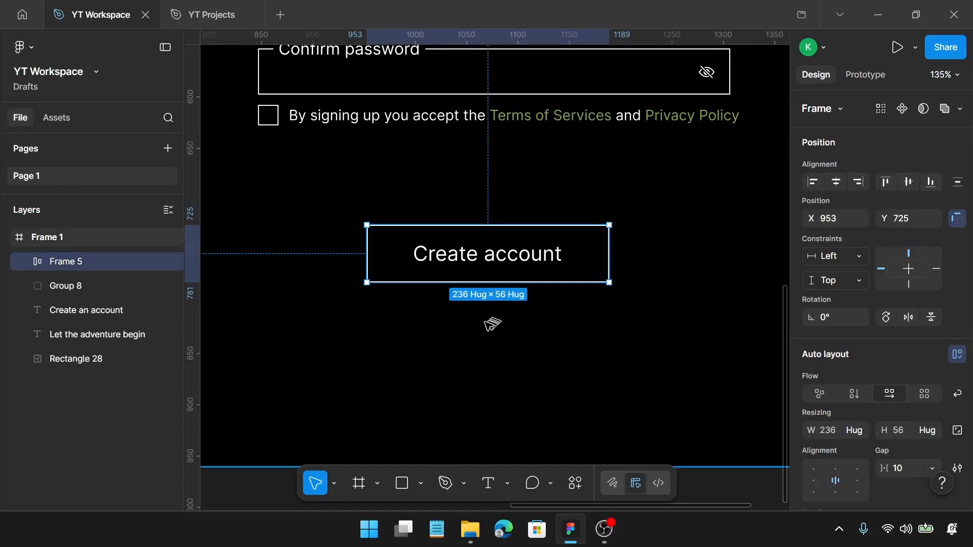
Add the text "Already have an account? Sign in" beneath the Create account button.
scroll(492, 323, "up", 1)
key("t")
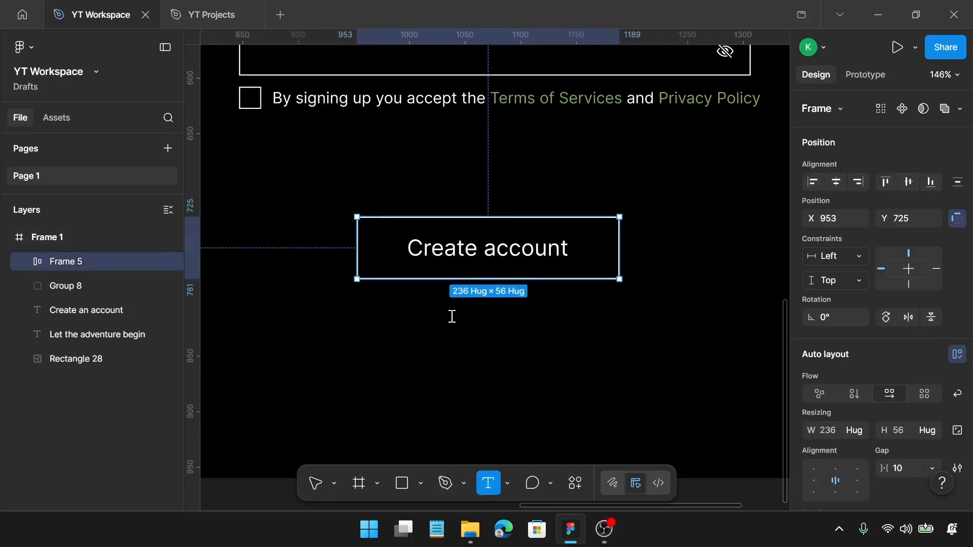
left_click(452, 315)
type("A")
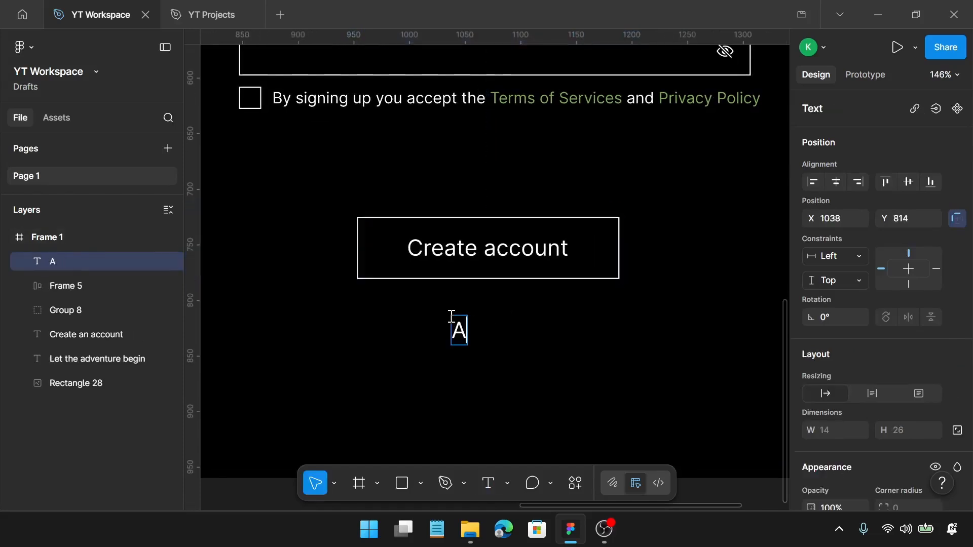
type("lready")
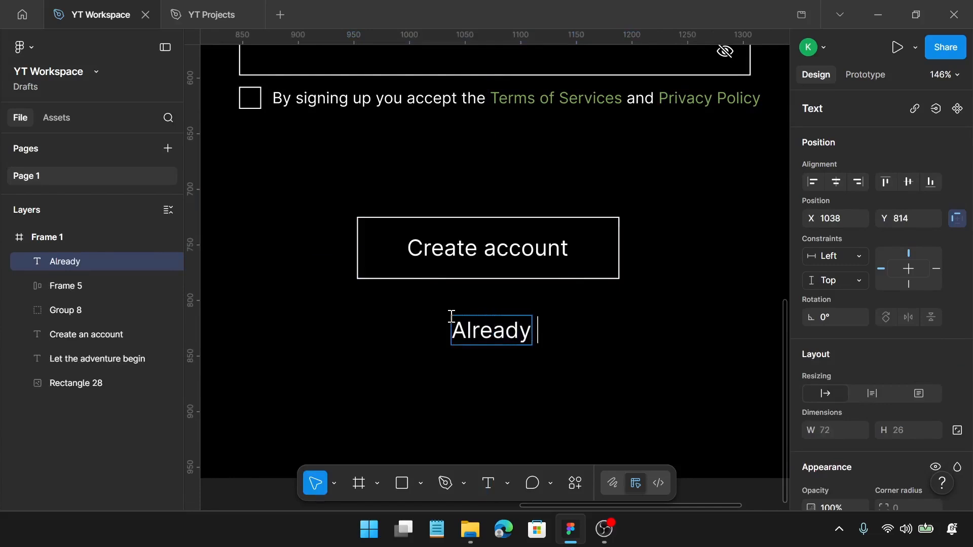
type(" have an")
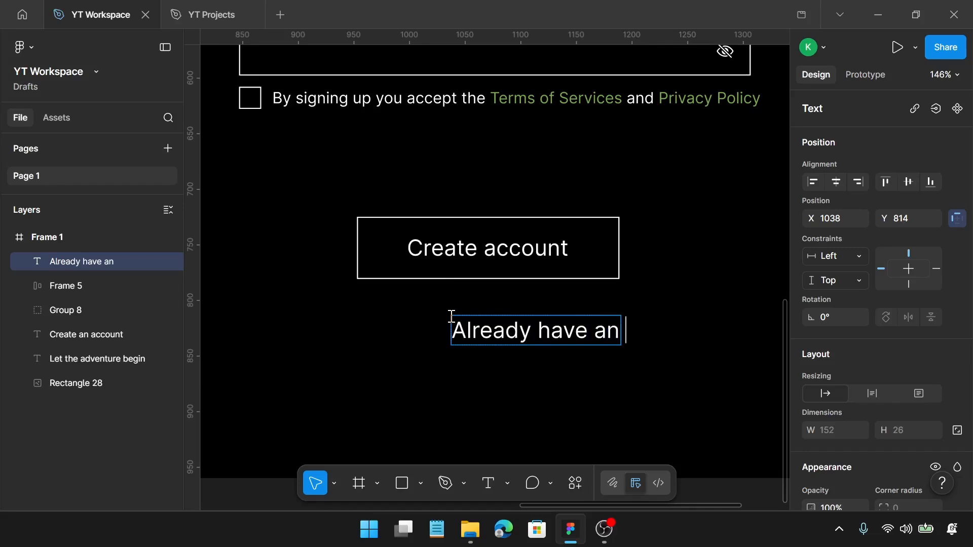
type(" aco")
key("BackSpace")
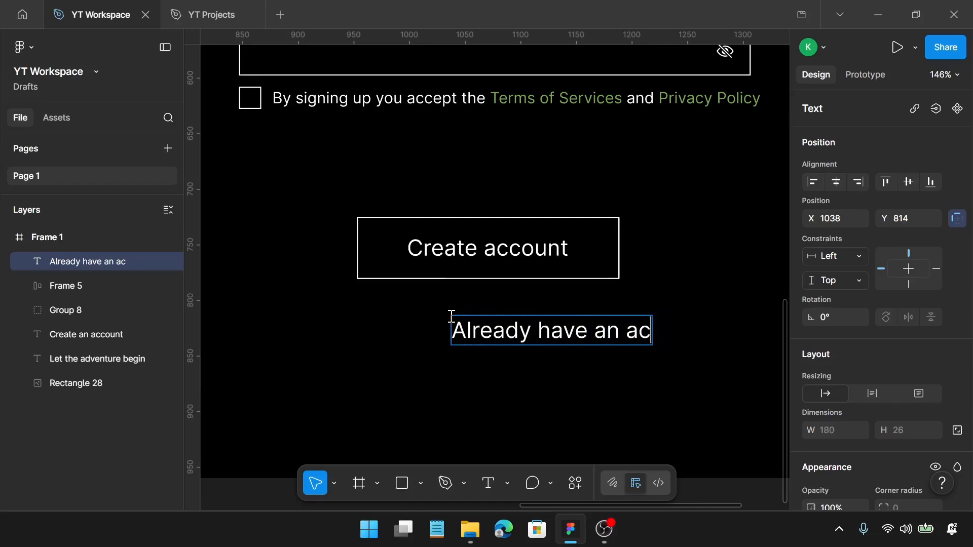
type("count?")
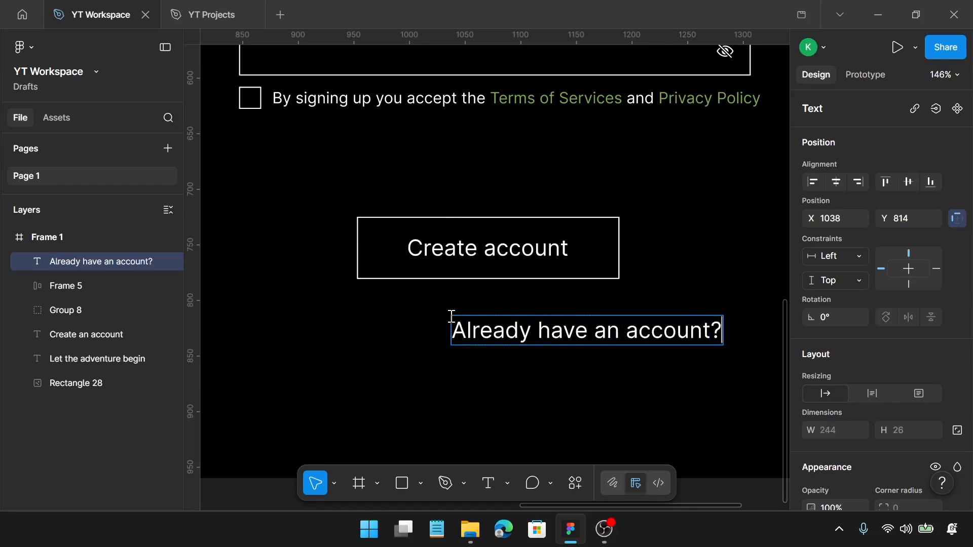
type(" Sig")
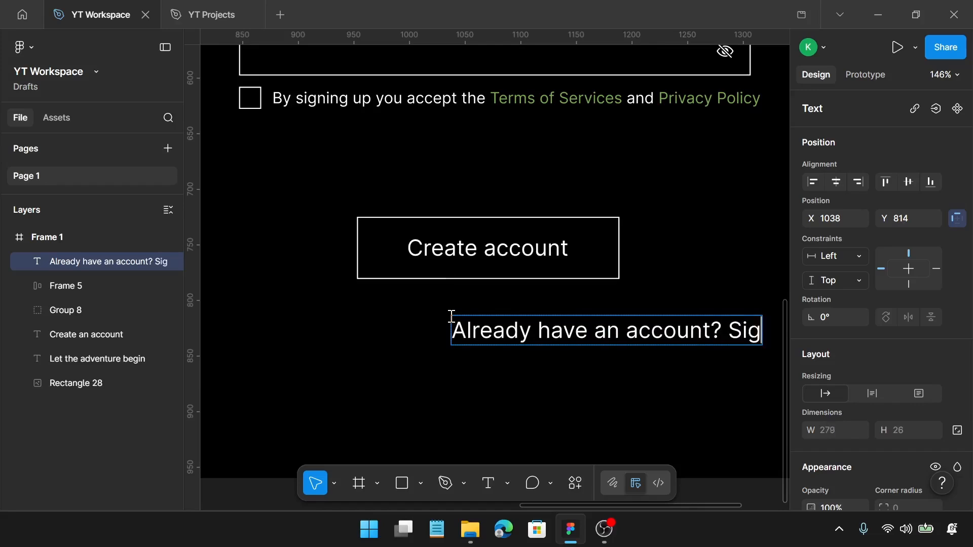
type("n in")
Colour the words "Sign in" green 74A648 using the page's existing colour.
scroll(415, 354, "right", 3)
left_click(433, 334)
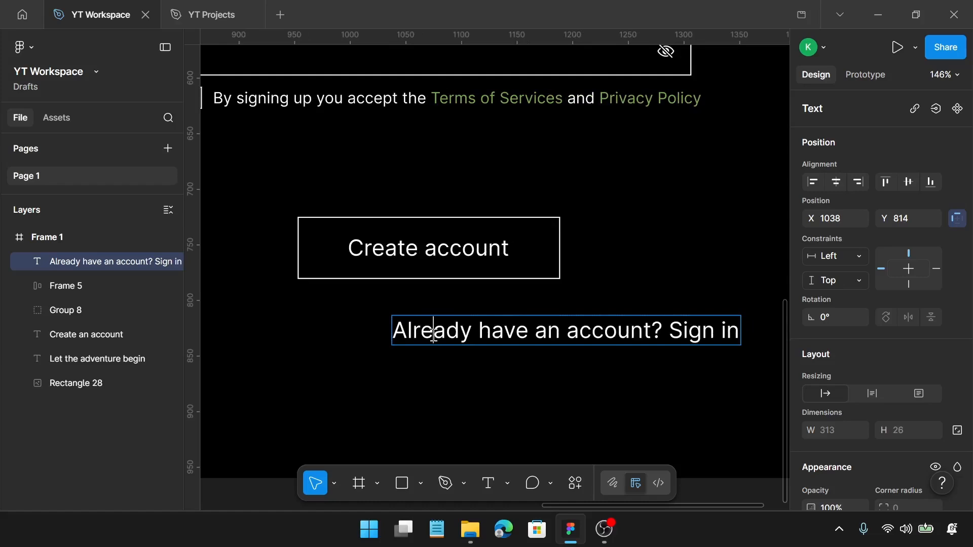
double_click(694, 335)
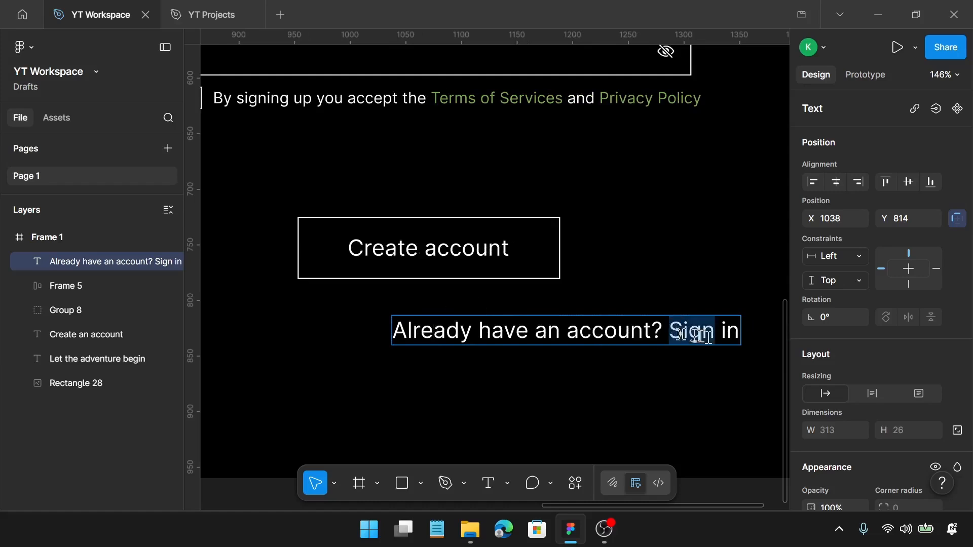
left_click_drag(697, 334, 730, 336)
scroll(936, 360, "down", 5)
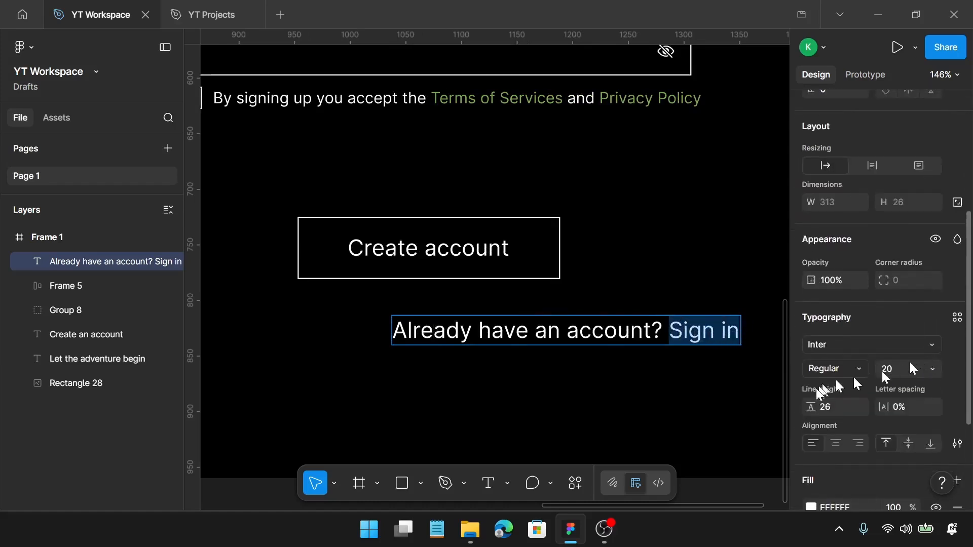
scroll(836, 400, "down", 3)
left_click(811, 358)
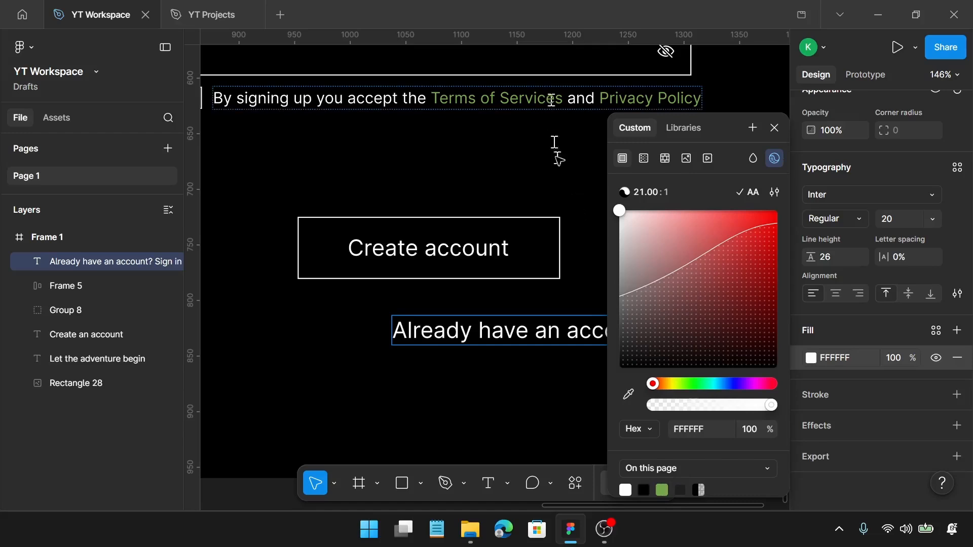
left_click(662, 489)
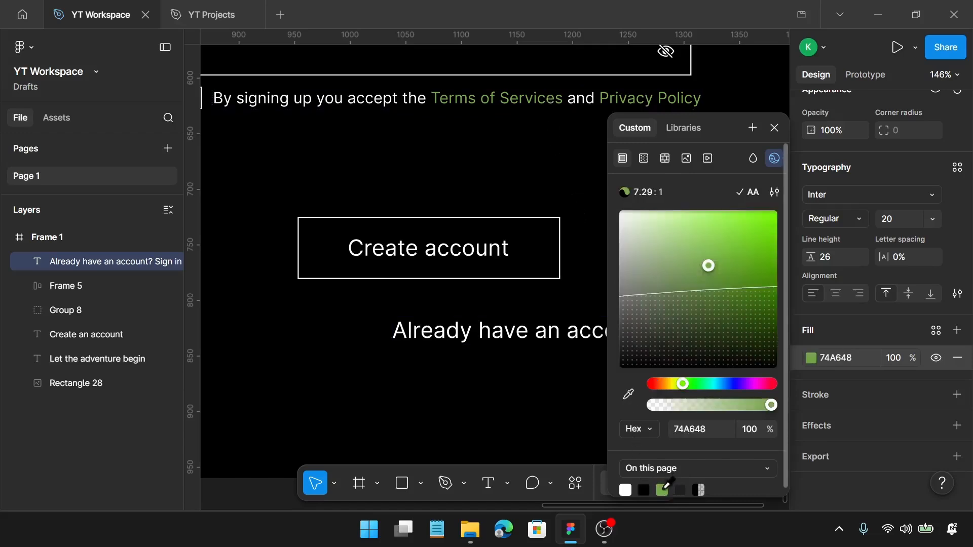
left_click(476, 392)
left_click(543, 380)
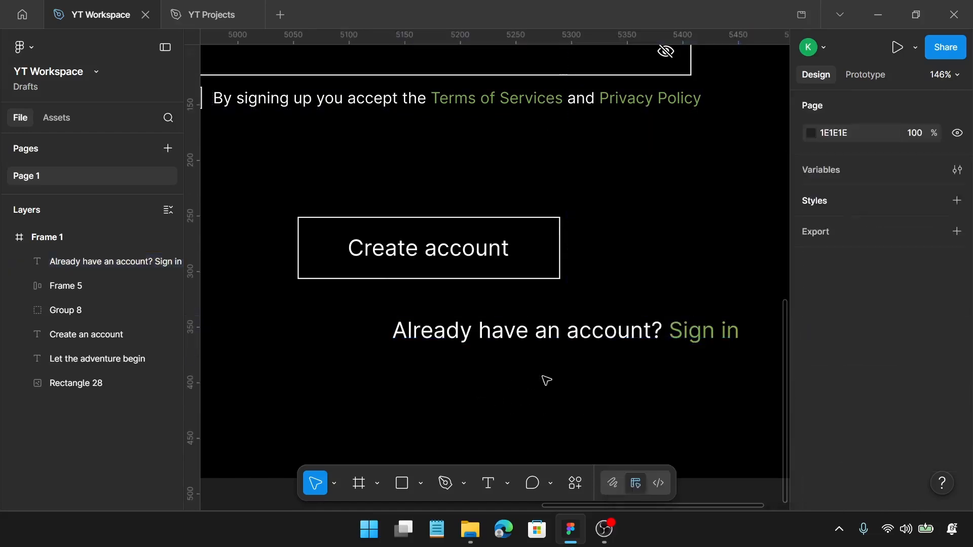
Set the "Already have an account? Sign in" text to font size 16 and line height 22.
left_click(575, 342)
scroll(864, 389, "down", 5)
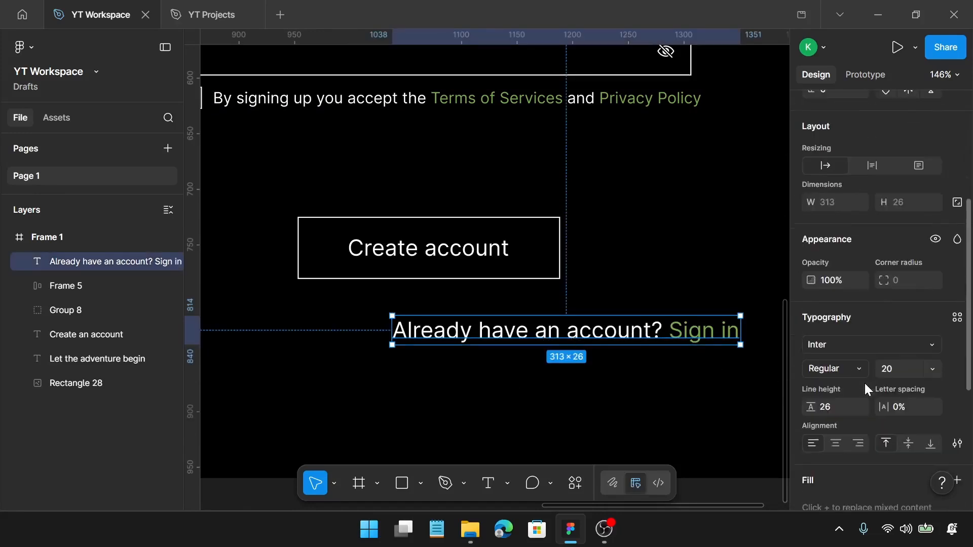
left_click(904, 373)
type("16")
key("Return")
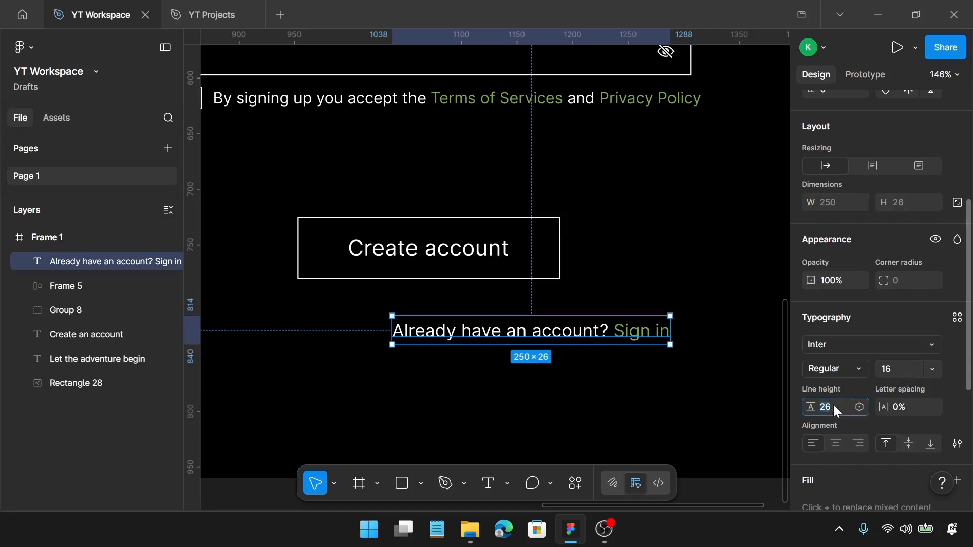
type("22")
key("Return")
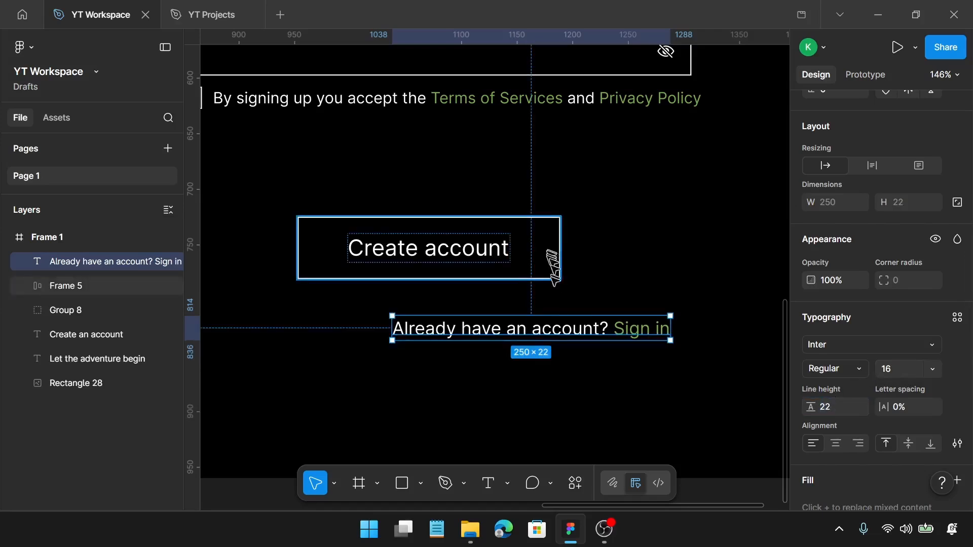
Centre the sign-in text under the Create account button with a vertical spacing of 15 and group the two.
left_click_drag(552, 336, 451, 311)
left_click(456, 268, "shift")
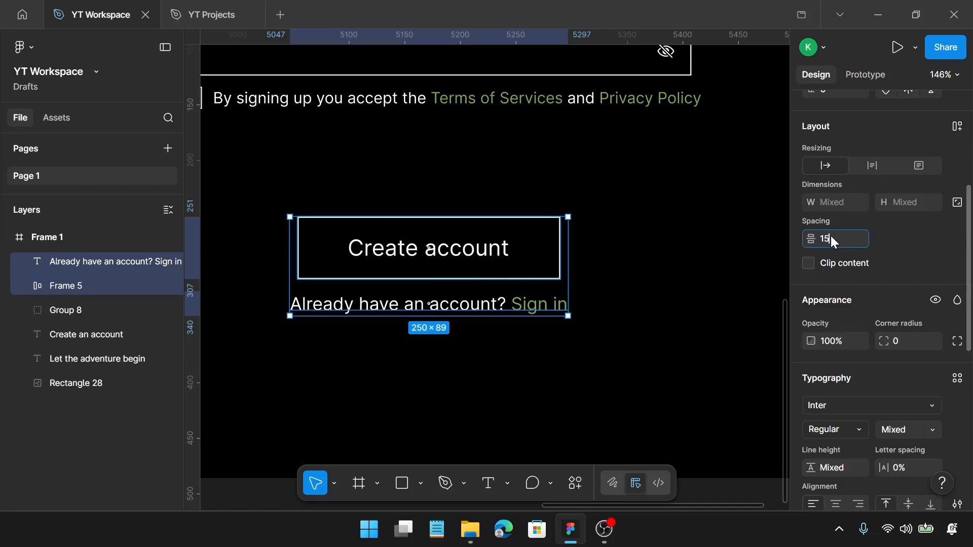
type("15")
key("Return")
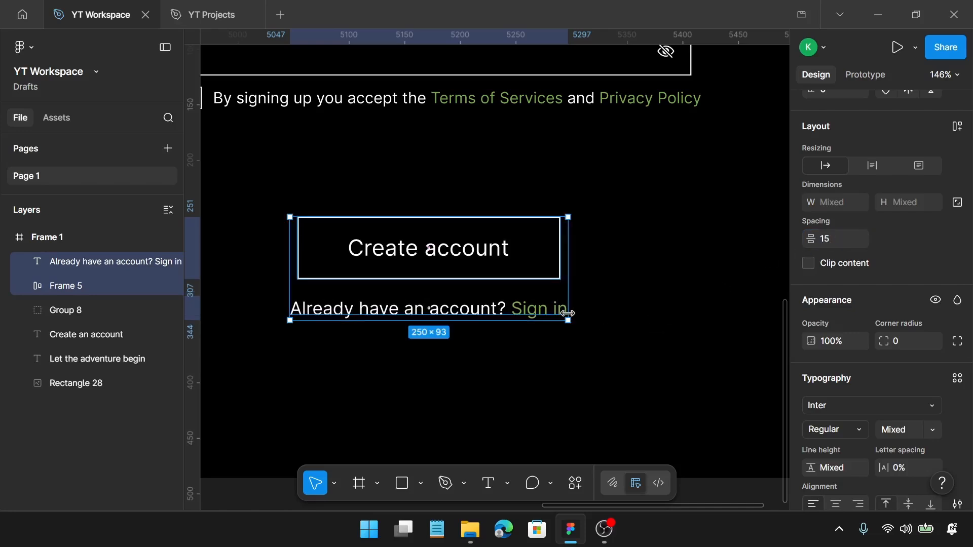
key("ctrl+g")
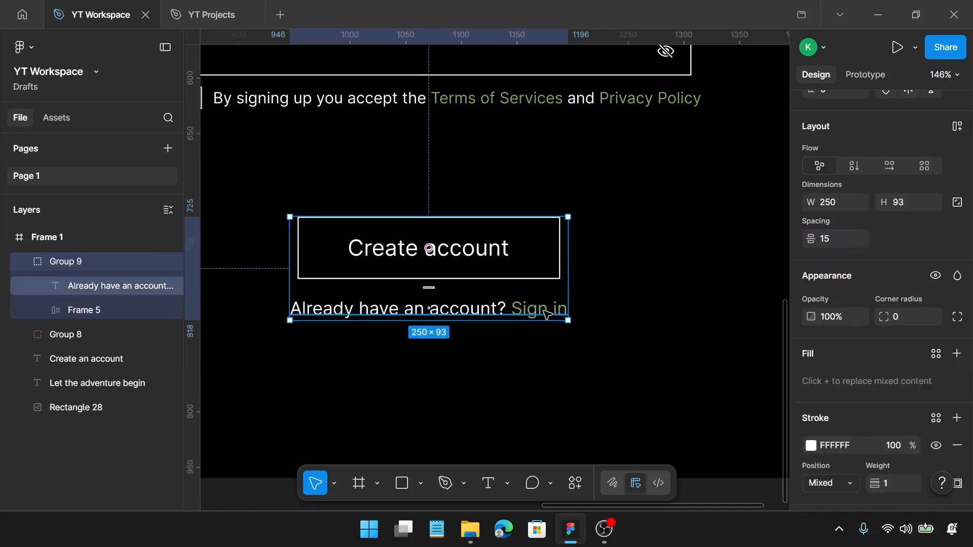
Move the group of button and sign-in text to X 957, Y 716, centred below the form fields.
scroll(539, 314, "down", 3)
scroll(538, 314, "down", 5)
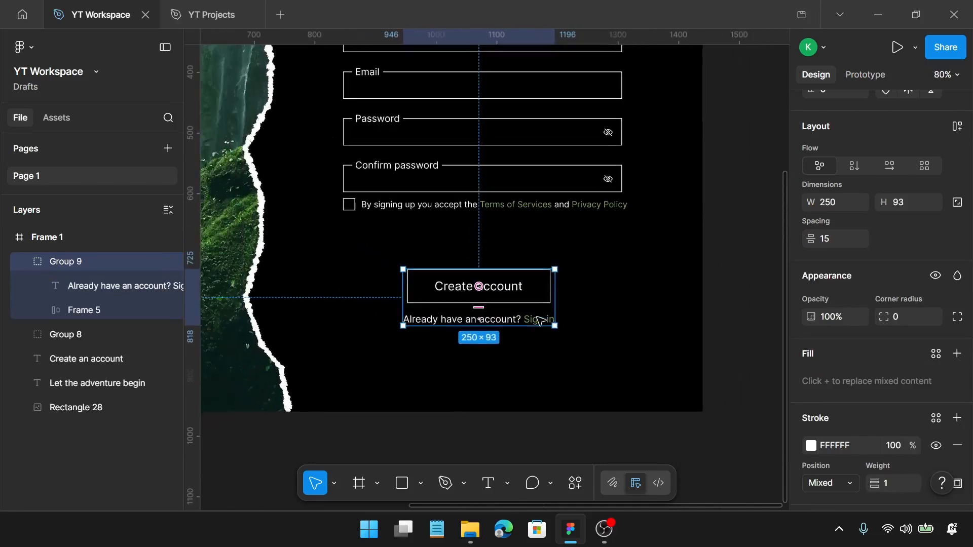
scroll(538, 320, "up", 3)
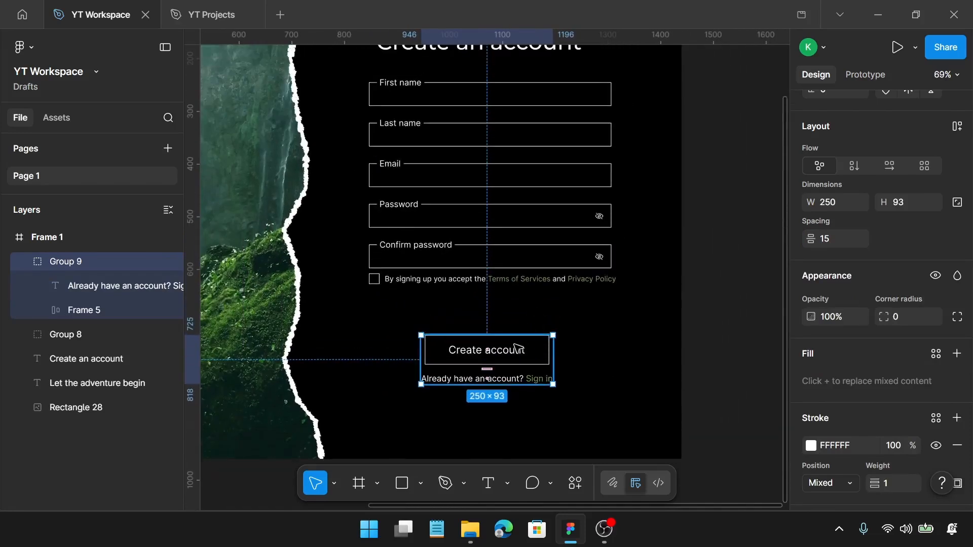
left_click_drag(516, 349, 521, 339)
scroll(520, 338, "up", 1)
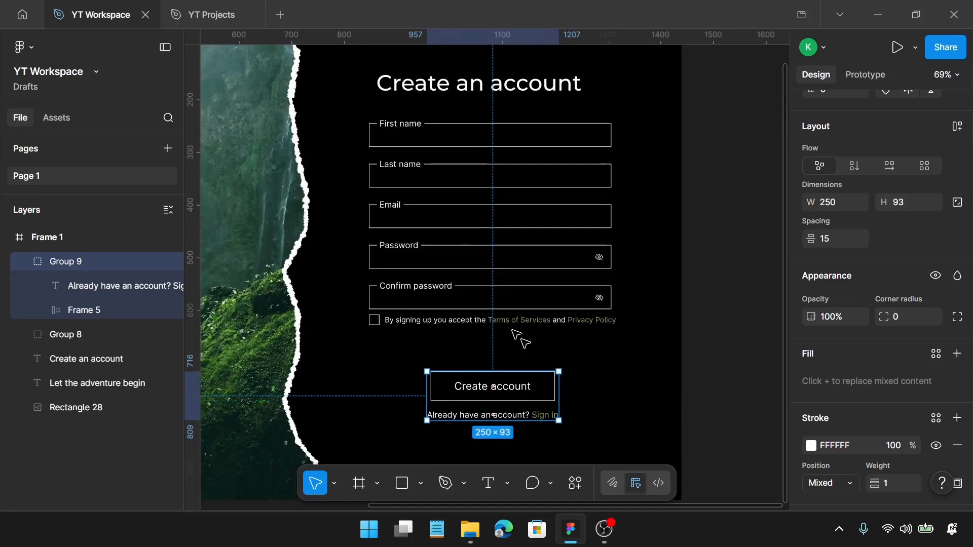
Align the "Create an account" heading, the form fields group and the button group on their horizontal centres.
scroll(521, 339, "down", 1)
scroll(499, 343, "down", 1)
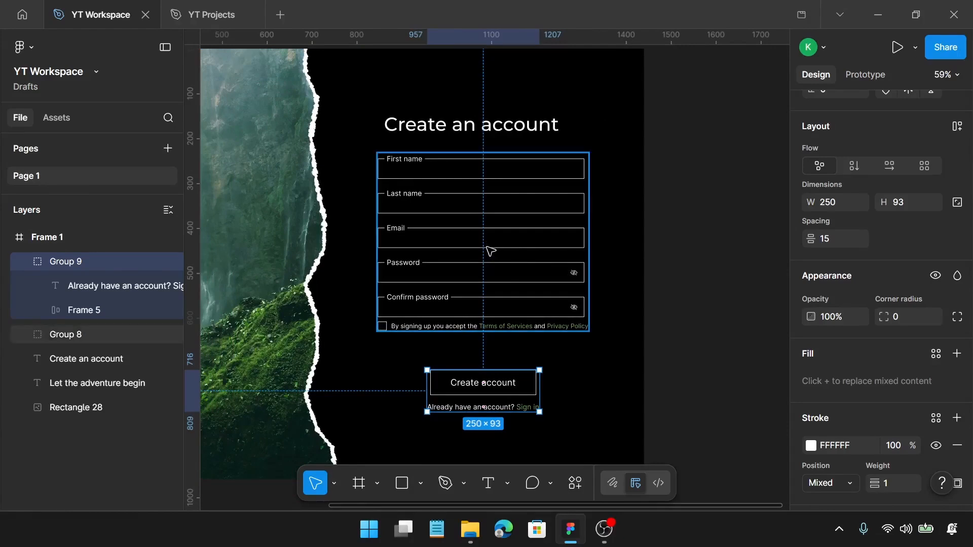
left_click(496, 198, "shift")
left_click(505, 141, "shift")
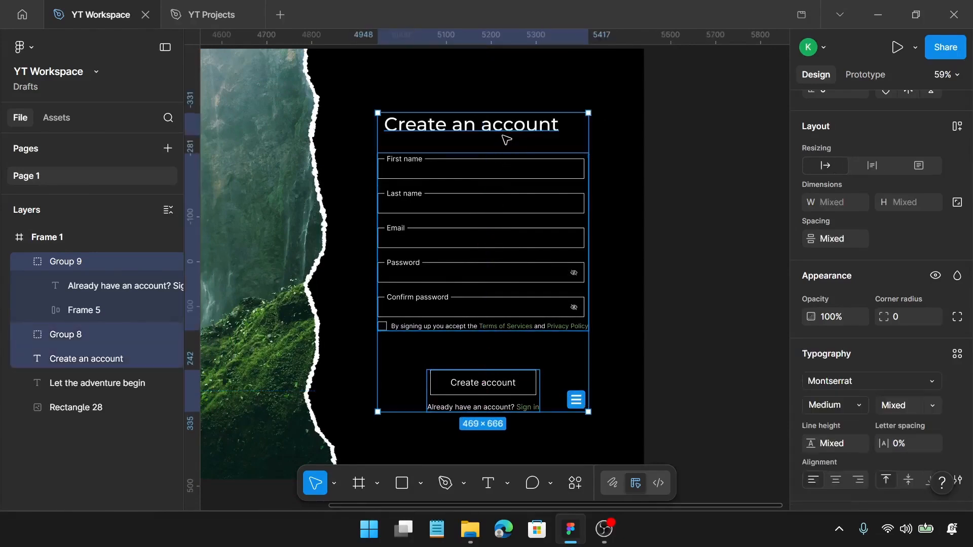
key("alt+h")
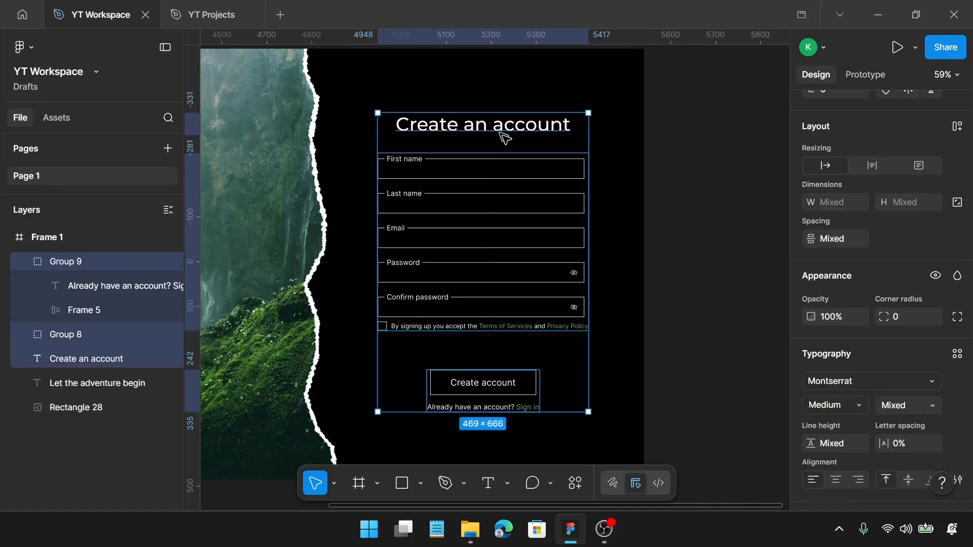
Set the vertical spacing between the heading, fields and button group to 60 and group all three.
scroll(848, 158, "up", 5)
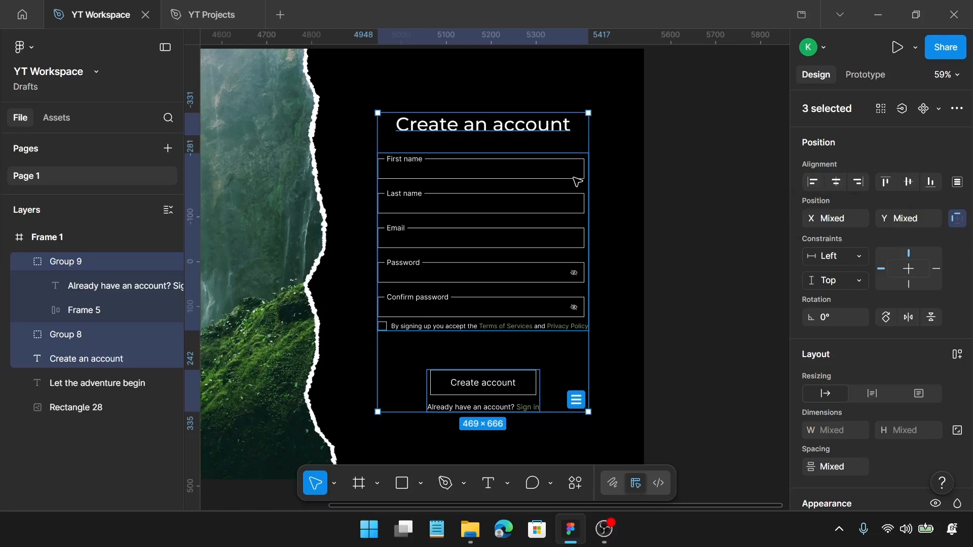
scroll(851, 341, "down", 3)
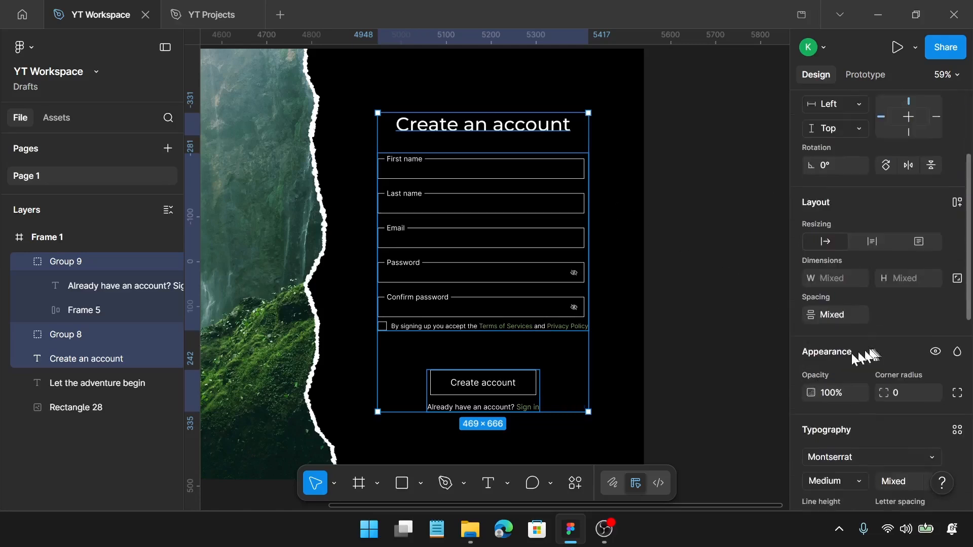
left_click(842, 314)
type("60")
key("Return")
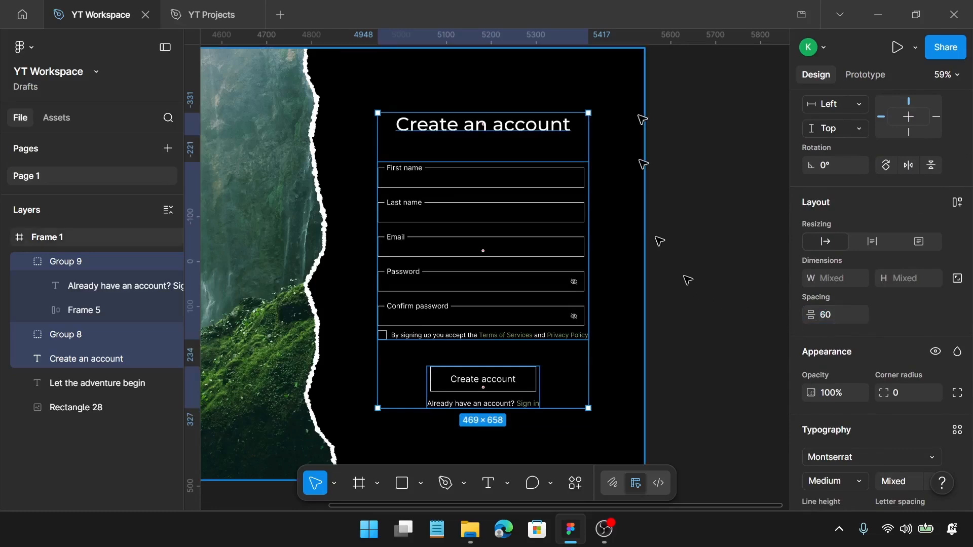
key("ctrl+g")
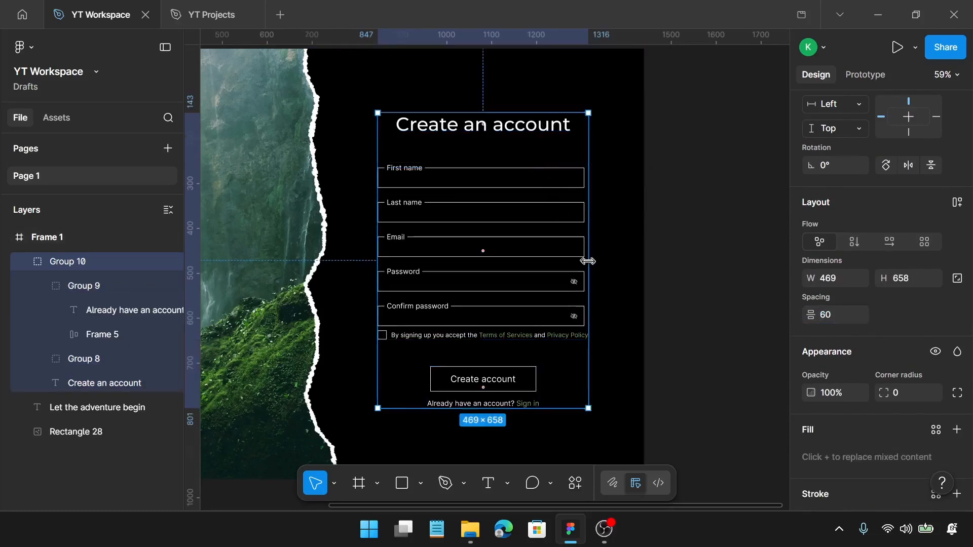
Reposition the whole sign-up form group to X 831, Y 151 within the black area of the frame.
key("alt")
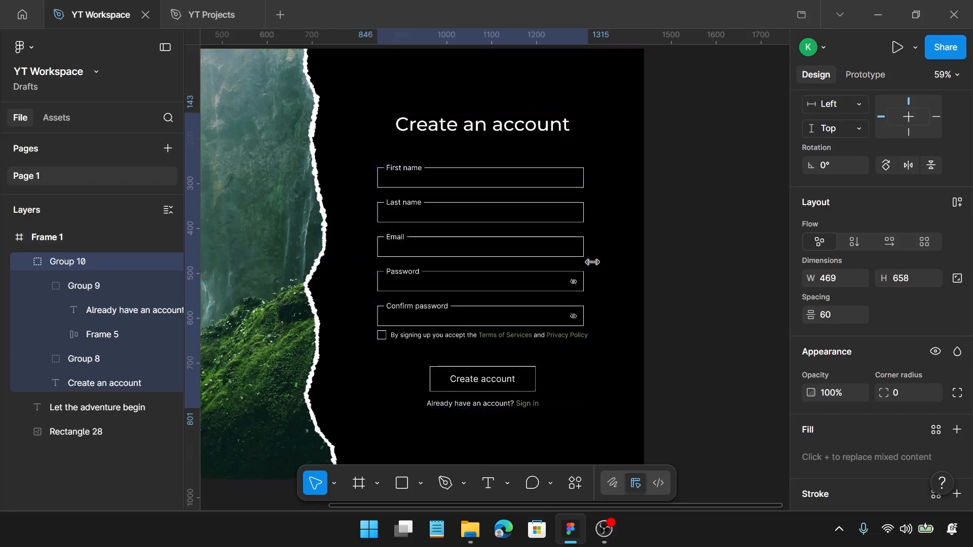
key("shift+Left")
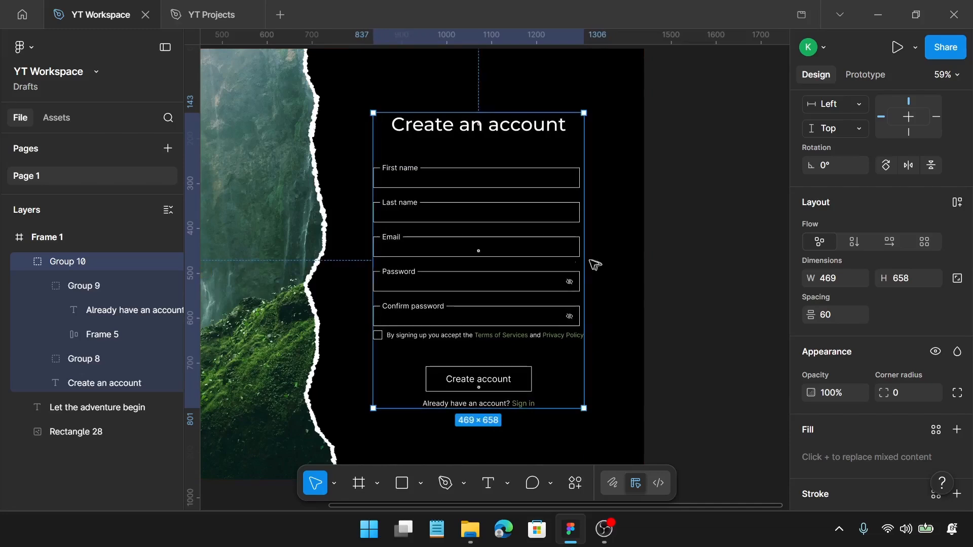
key("alt")
key("Left")
key("Left")
key("Left")
key("Left")
key("Left")
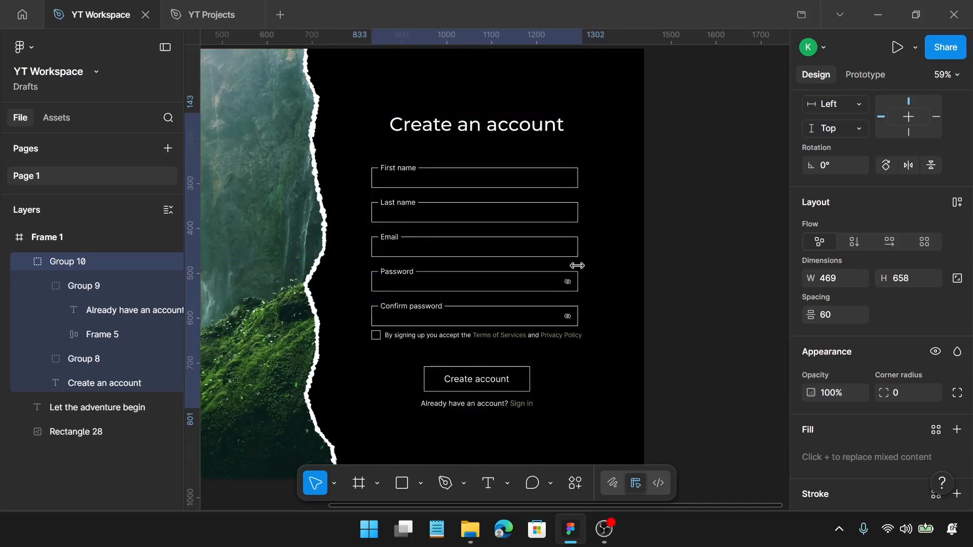
key("alt")
key("Left")
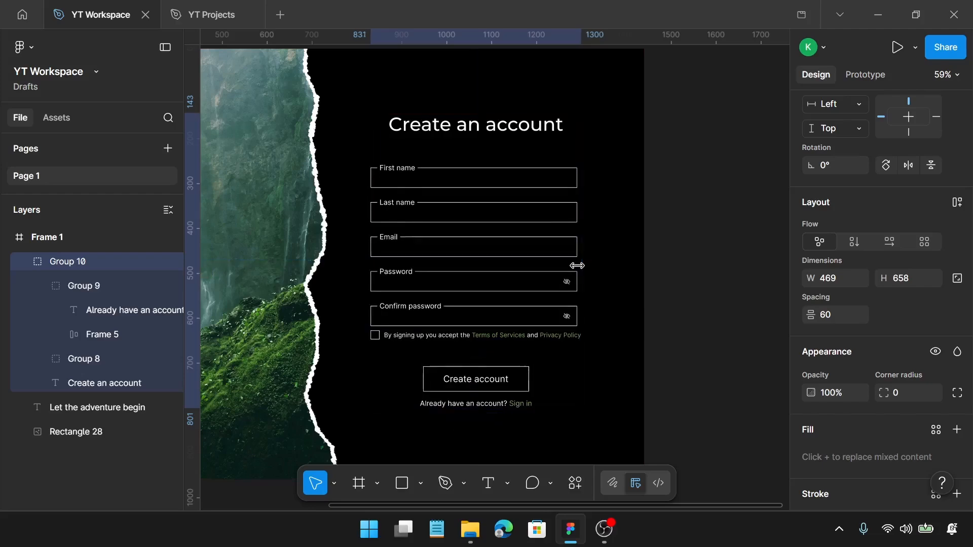
key("alt")
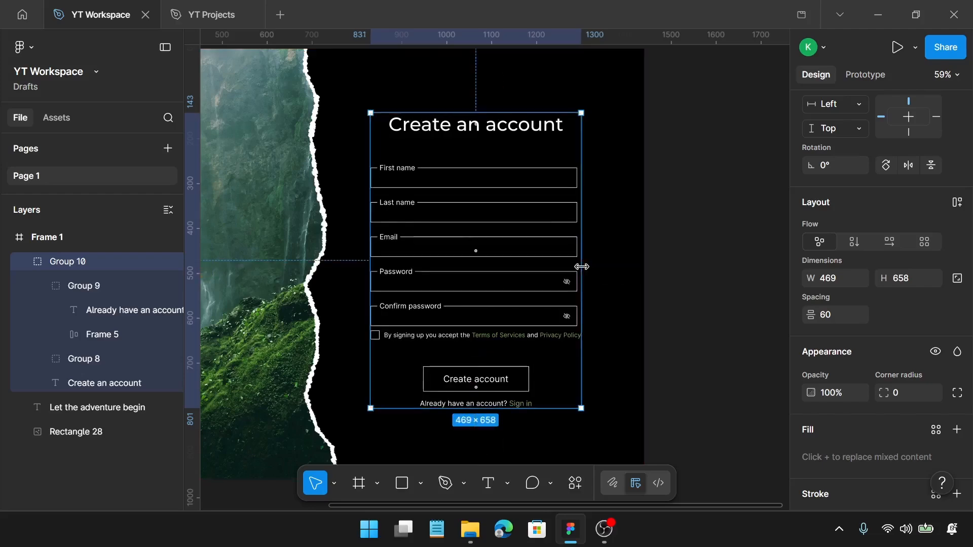
scroll(568, 266, "down", 3)
left_click_drag(548, 247, 552, 255)
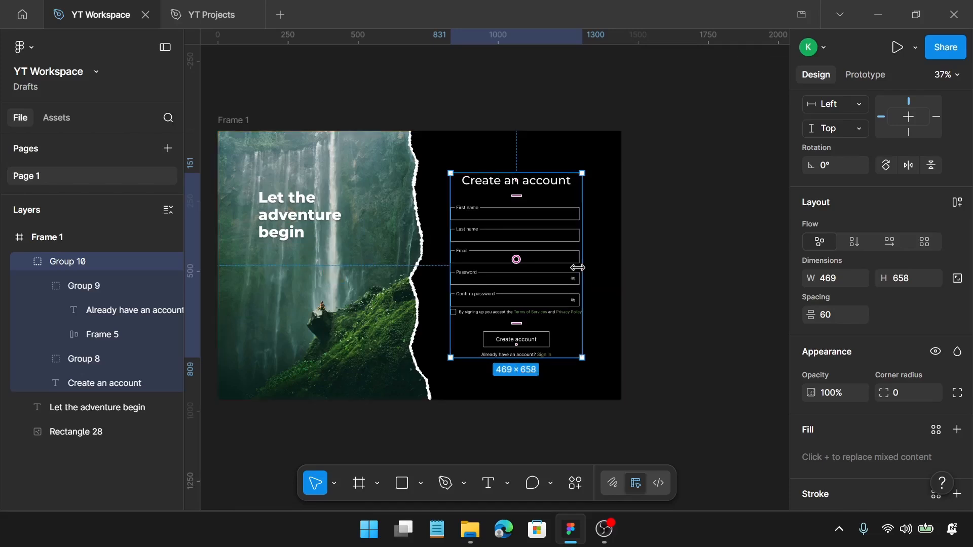
Deselect the form and present the finished sign-up page in the prototype view.
scroll(580, 268, "left", 2)
left_click(679, 267)
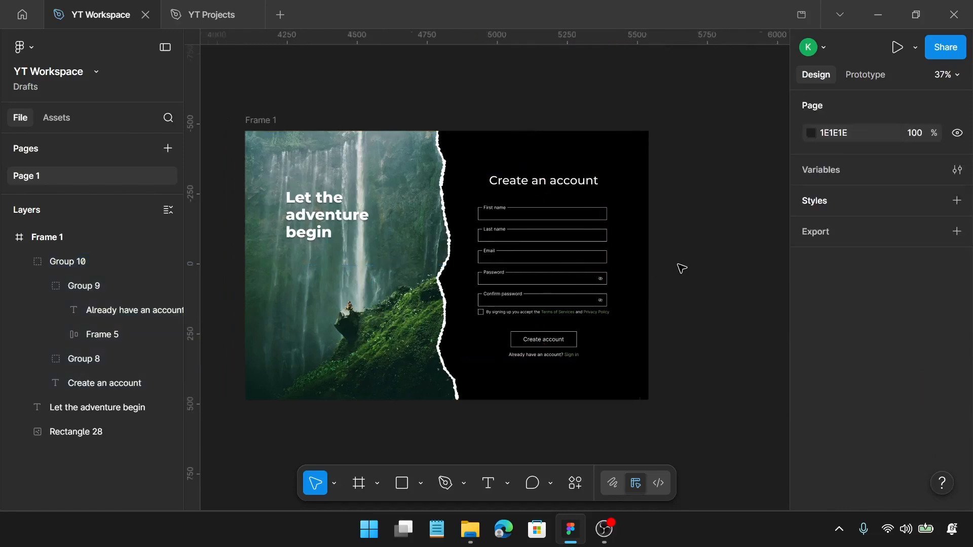
scroll(681, 268, "left", 2)
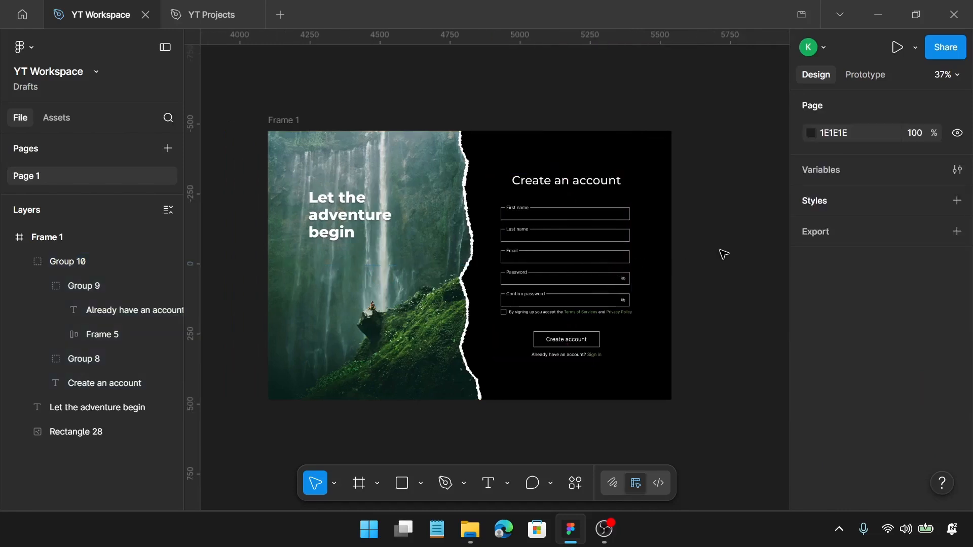
key("ctrl+alt+Return")
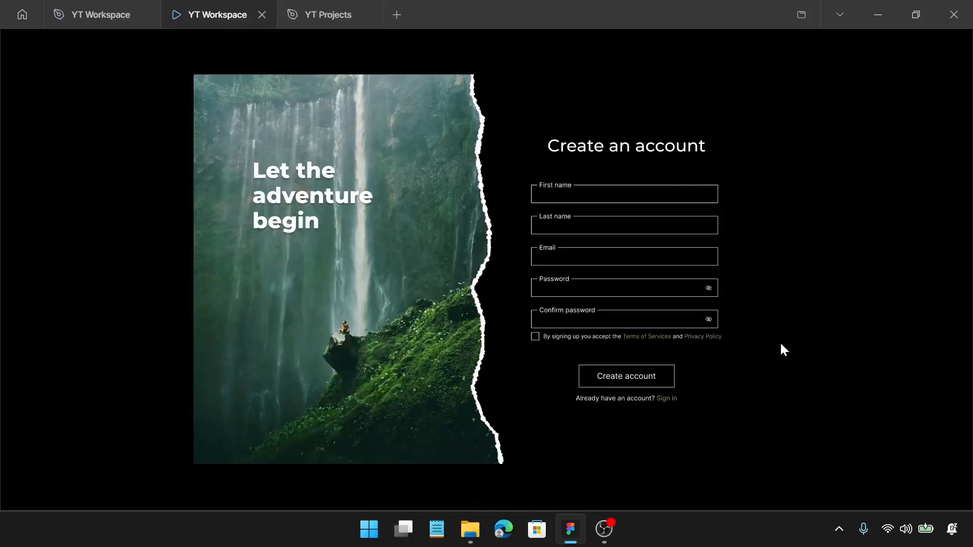